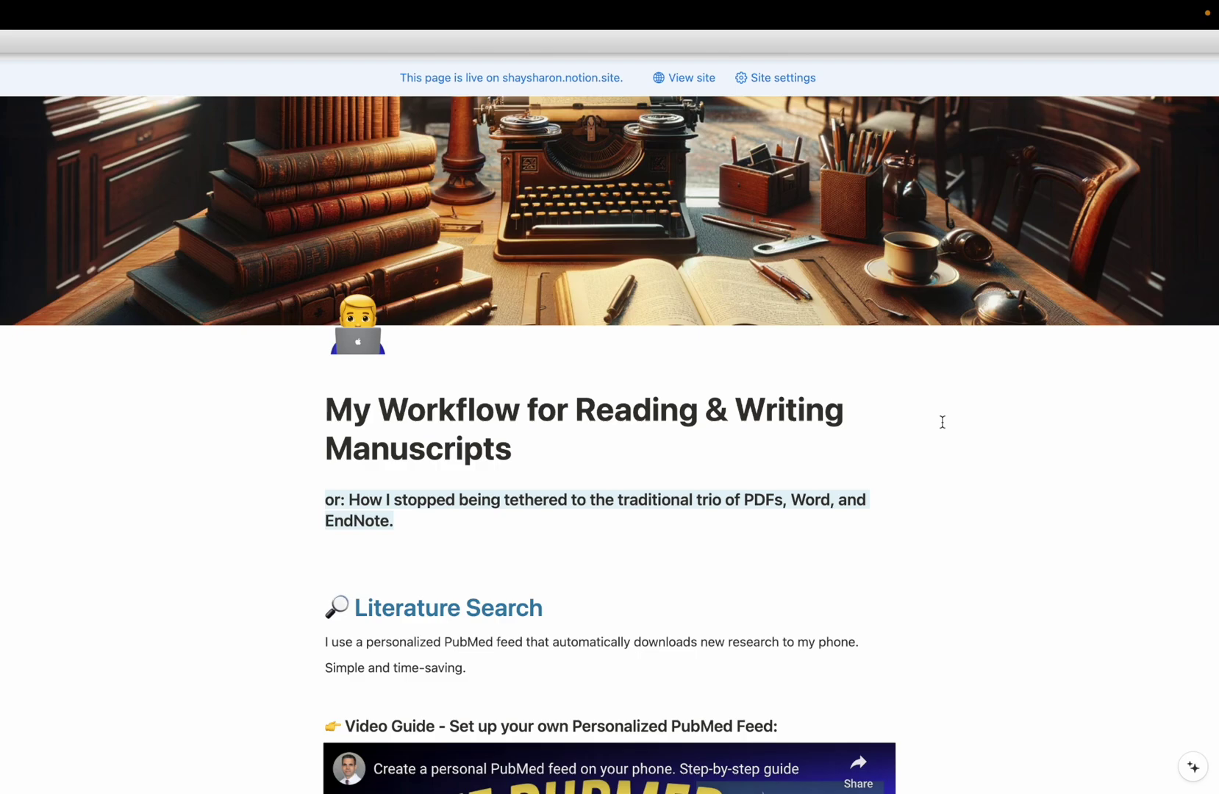
- Switch to the Inoreader space showing the head-and-neck oral cancer feed
{"action": "scroll", "coordinate": [941, 422], "scroll_direction": "down", "scroll_amount": 5}
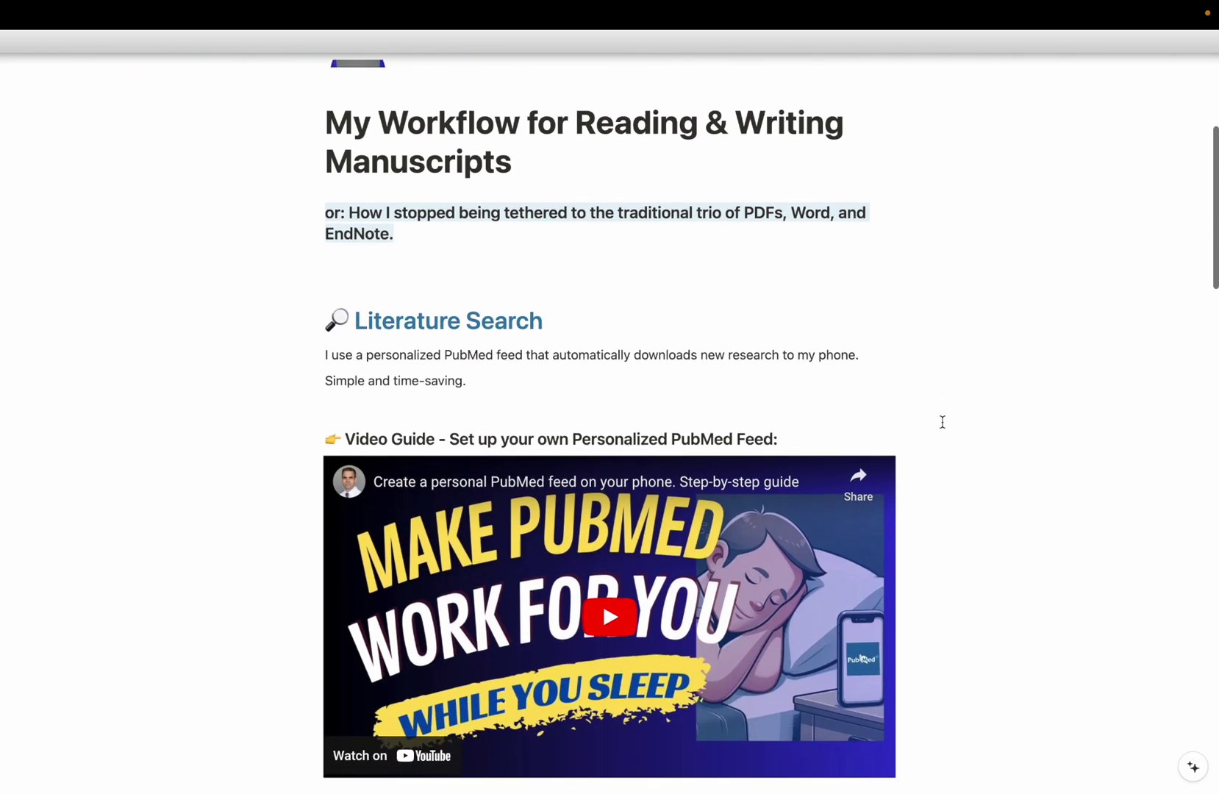
{"action": "scroll", "coordinate": [941, 422], "scroll_direction": "down", "scroll_amount": 8}
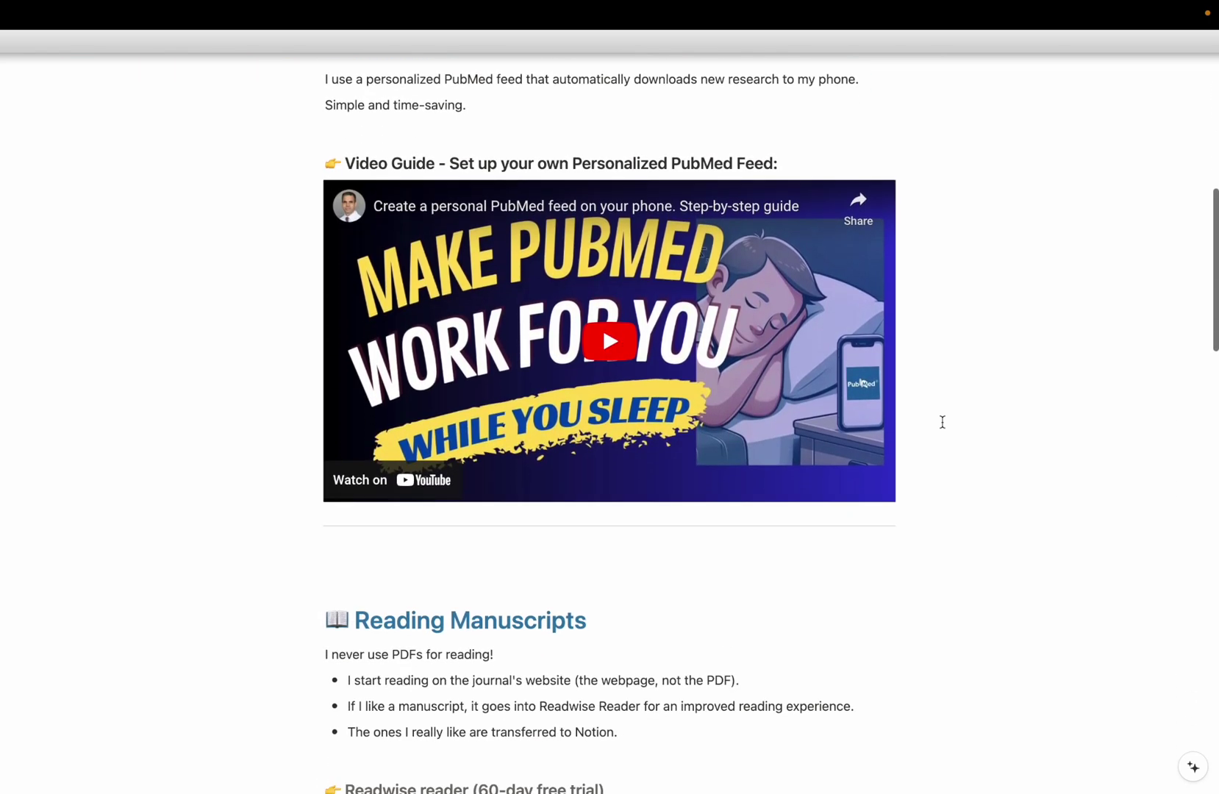
{"action": "scroll", "coordinate": [941, 422], "scroll_direction": "down", "scroll_amount": 17}
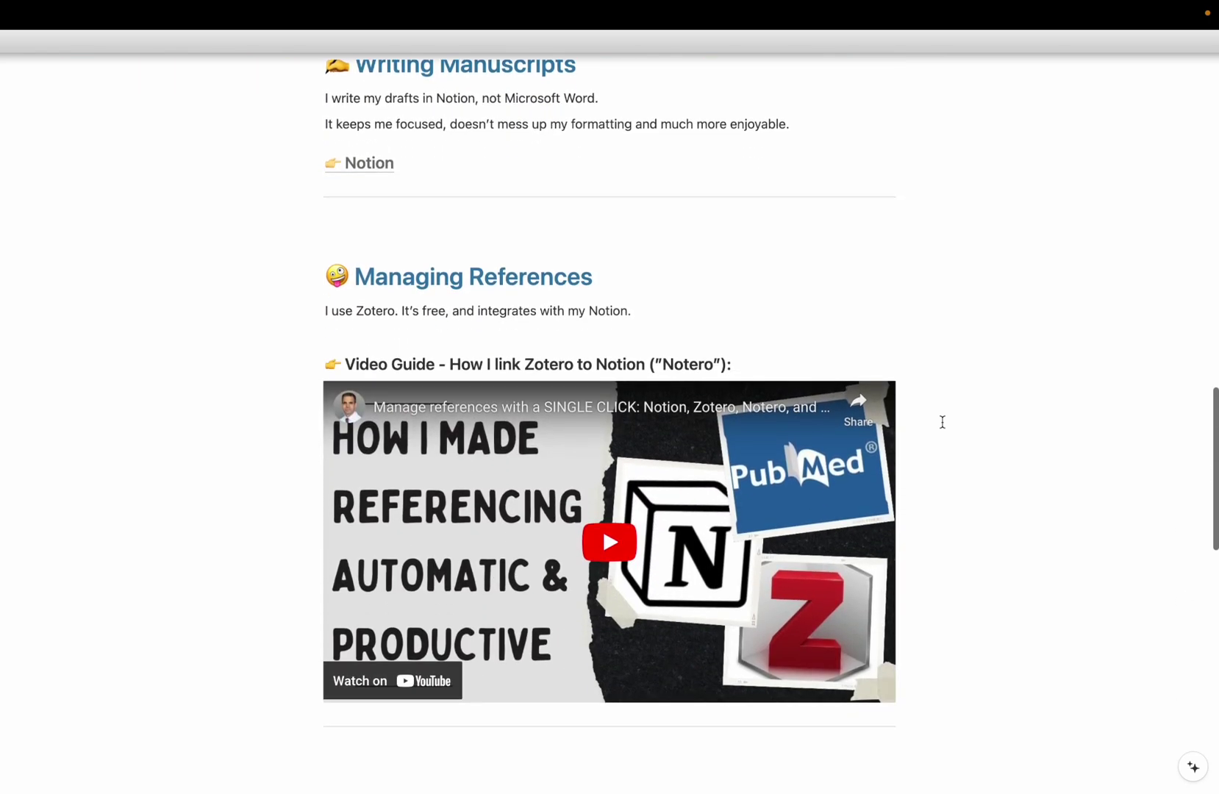
{"action": "scroll", "coordinate": [941, 421], "scroll_direction": "up", "scroll_amount": 20}
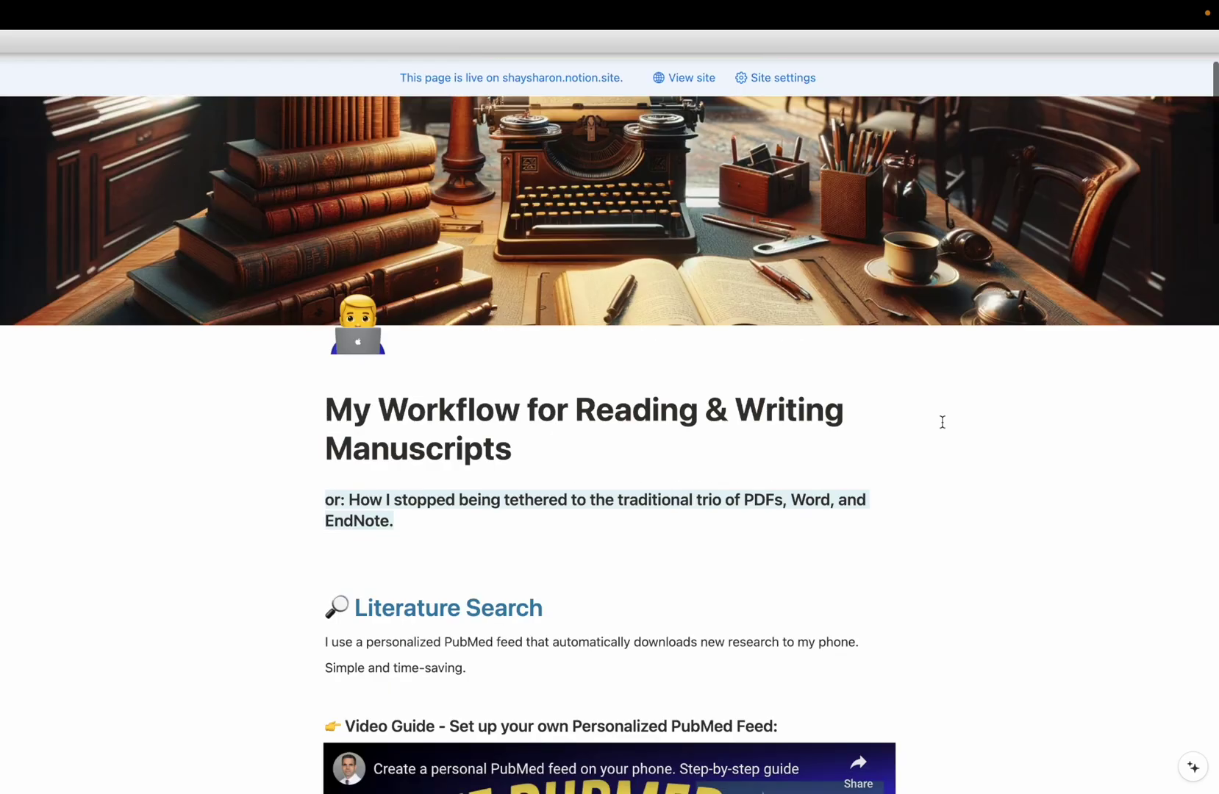
{"action": "key", "text": "ctrl+Up"}
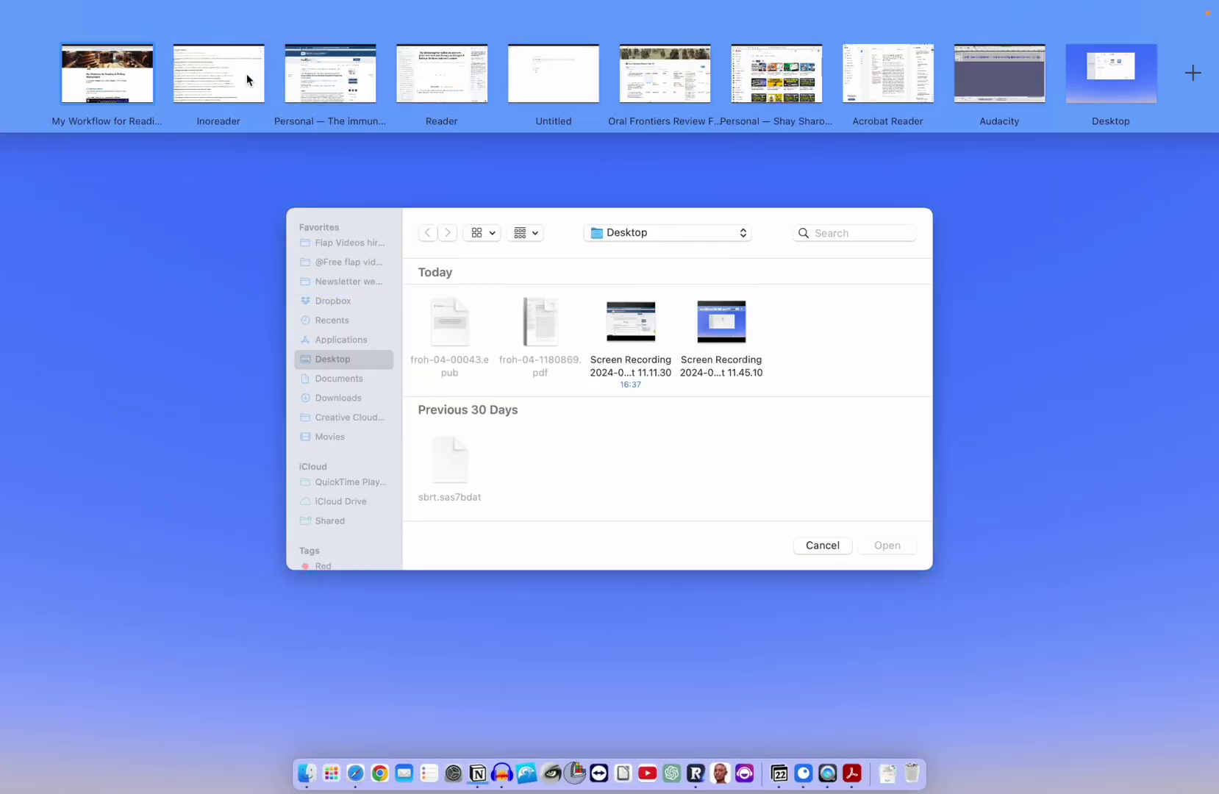
{"action": "left_click", "coordinate": [246, 74]}
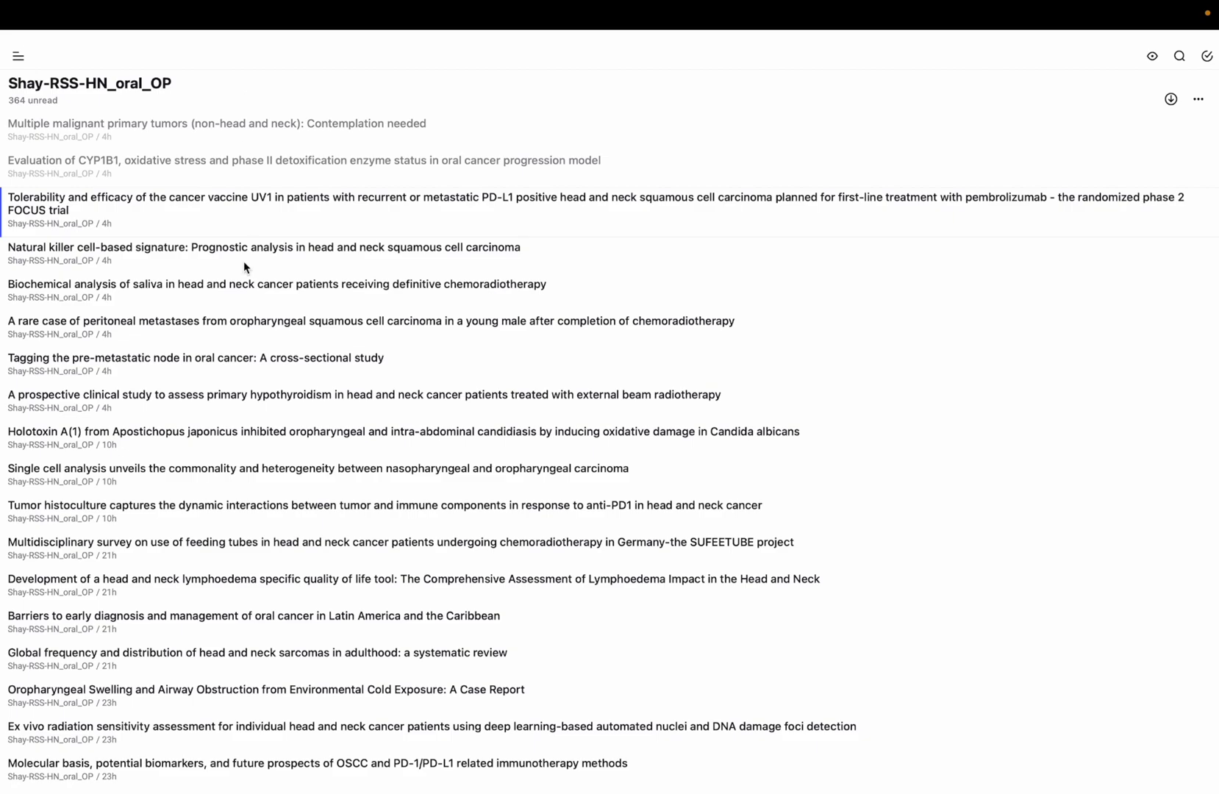
- Scroll the 364-article feed to find the UV1 cancer vaccine FOCUS trial item
{"action": "scroll", "coordinate": [260, 425], "scroll_direction": "down", "scroll_amount": 5}
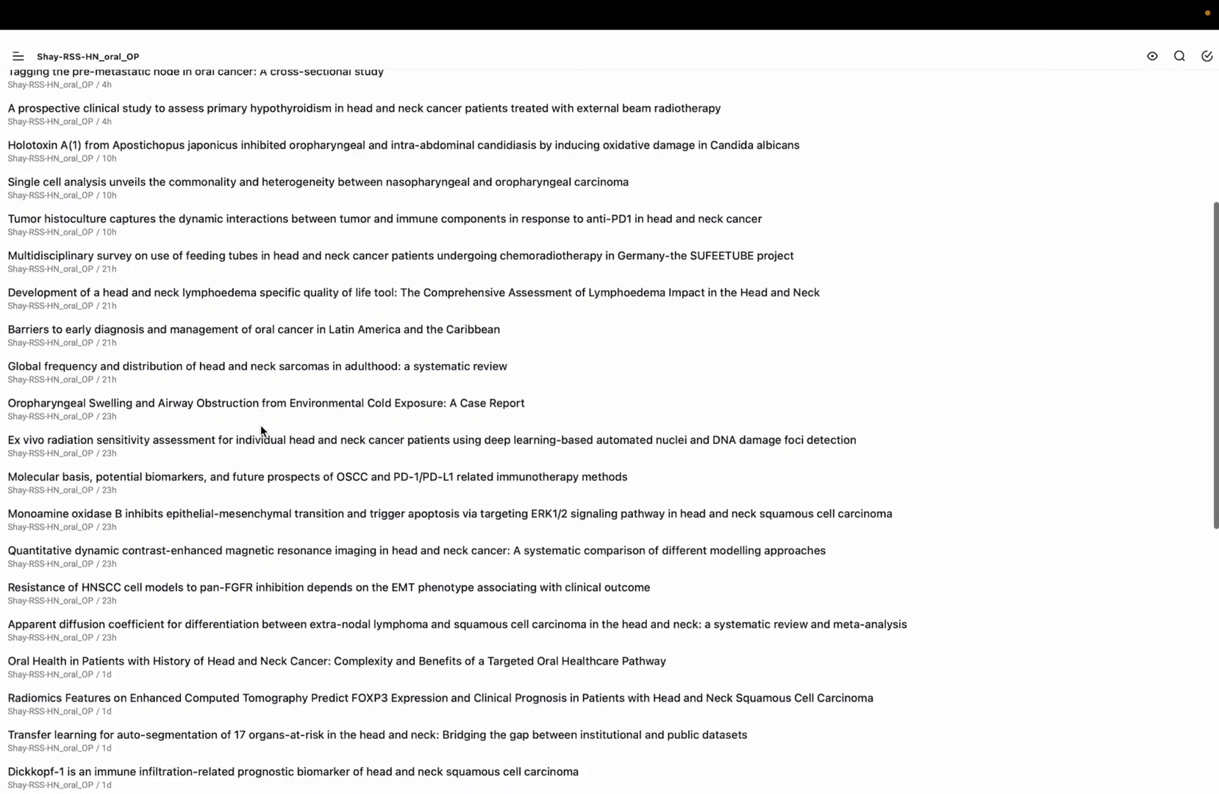
{"action": "scroll", "coordinate": [260, 431], "scroll_direction": "up", "scroll_amount": 10}
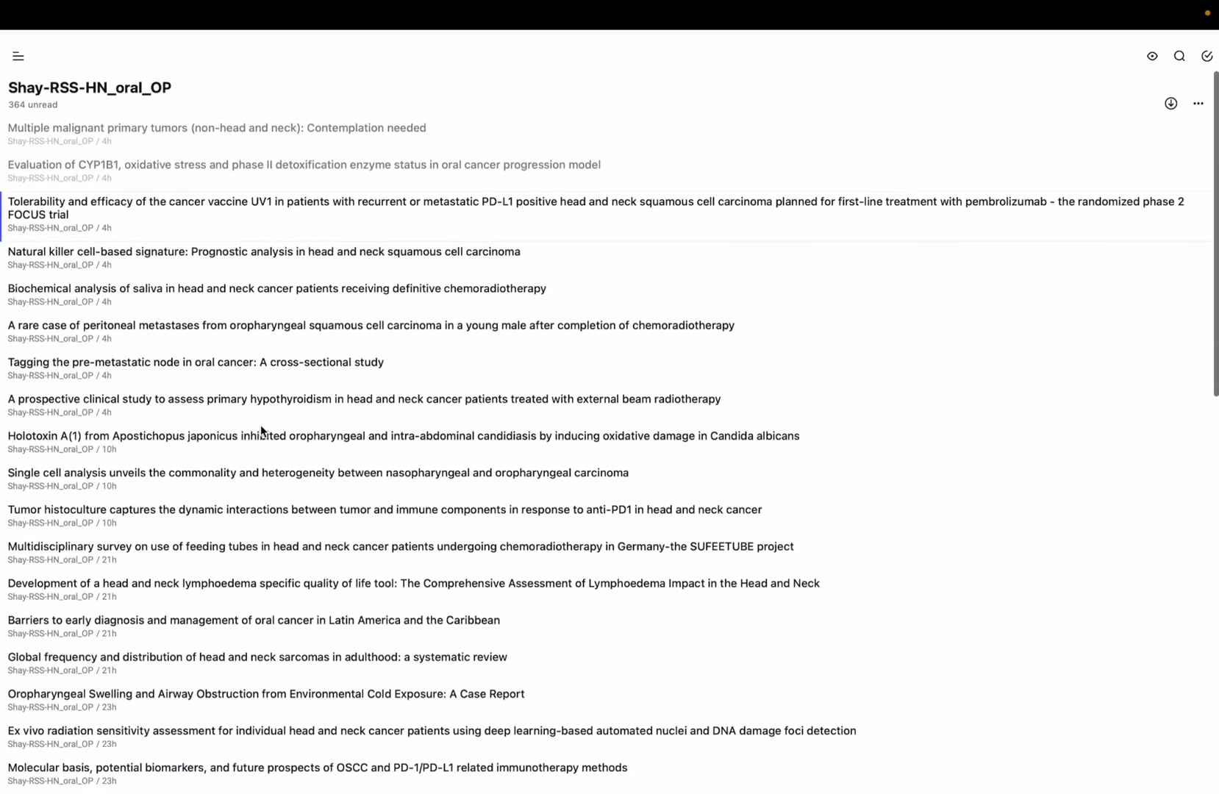
{"action": "scroll", "coordinate": [261, 430], "scroll_direction": "down", "scroll_amount": 1}
{"action": "scroll", "coordinate": [292, 301], "scroll_direction": "up", "scroll_amount": 2}
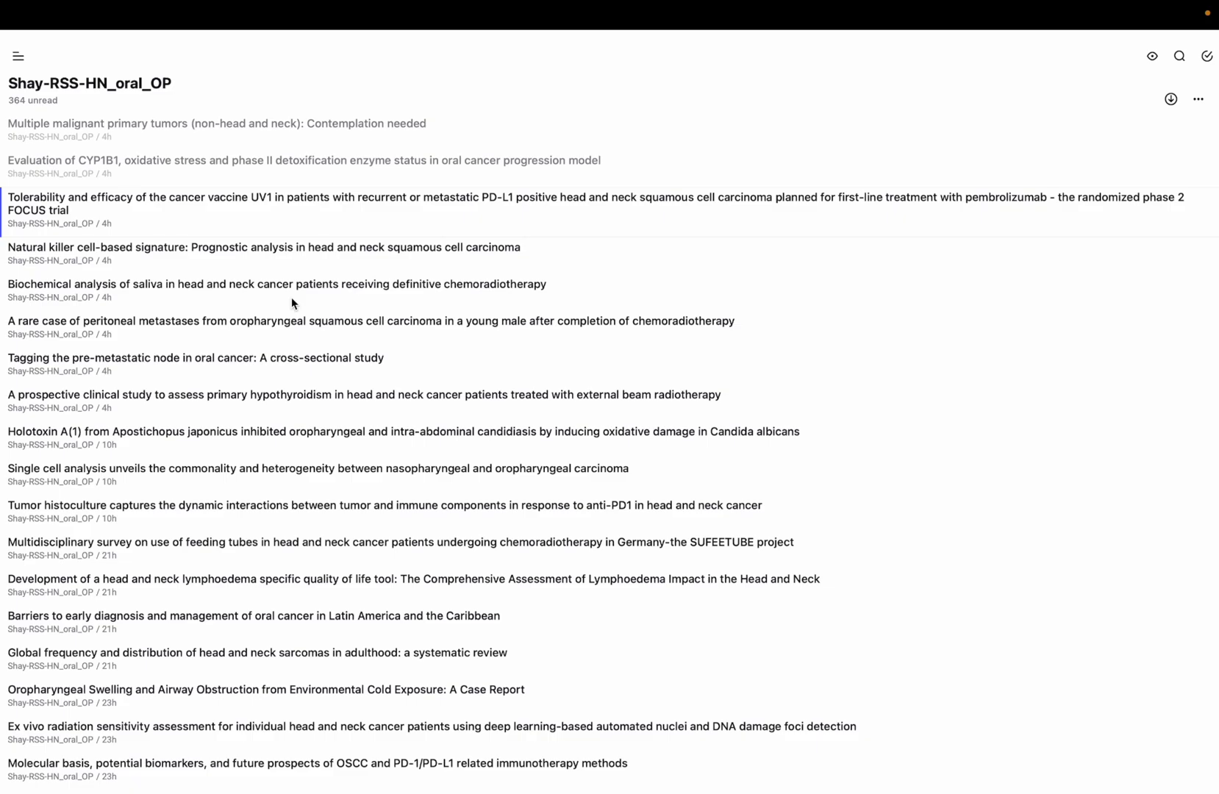
{"action": "scroll", "coordinate": [291, 301], "scroll_direction": "down", "scroll_amount": 9}
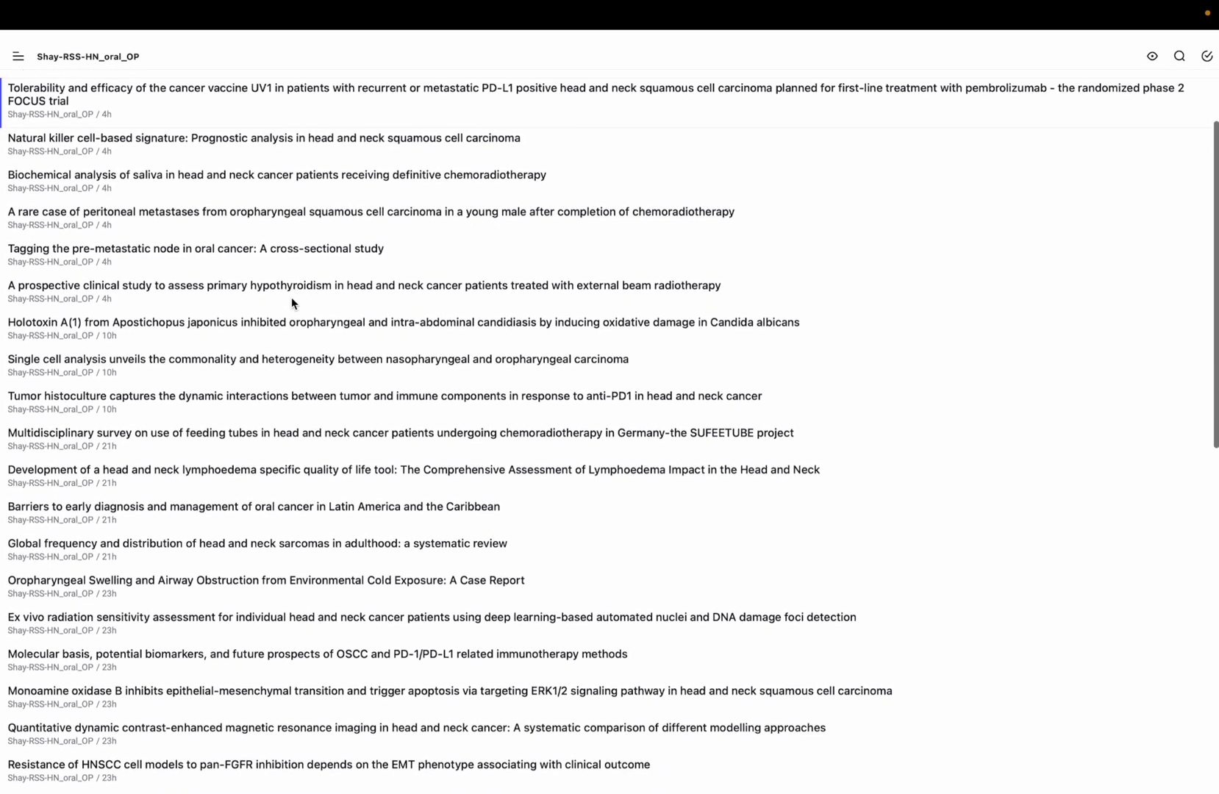
{"action": "scroll", "coordinate": [291, 302], "scroll_direction": "down", "scroll_amount": 7}
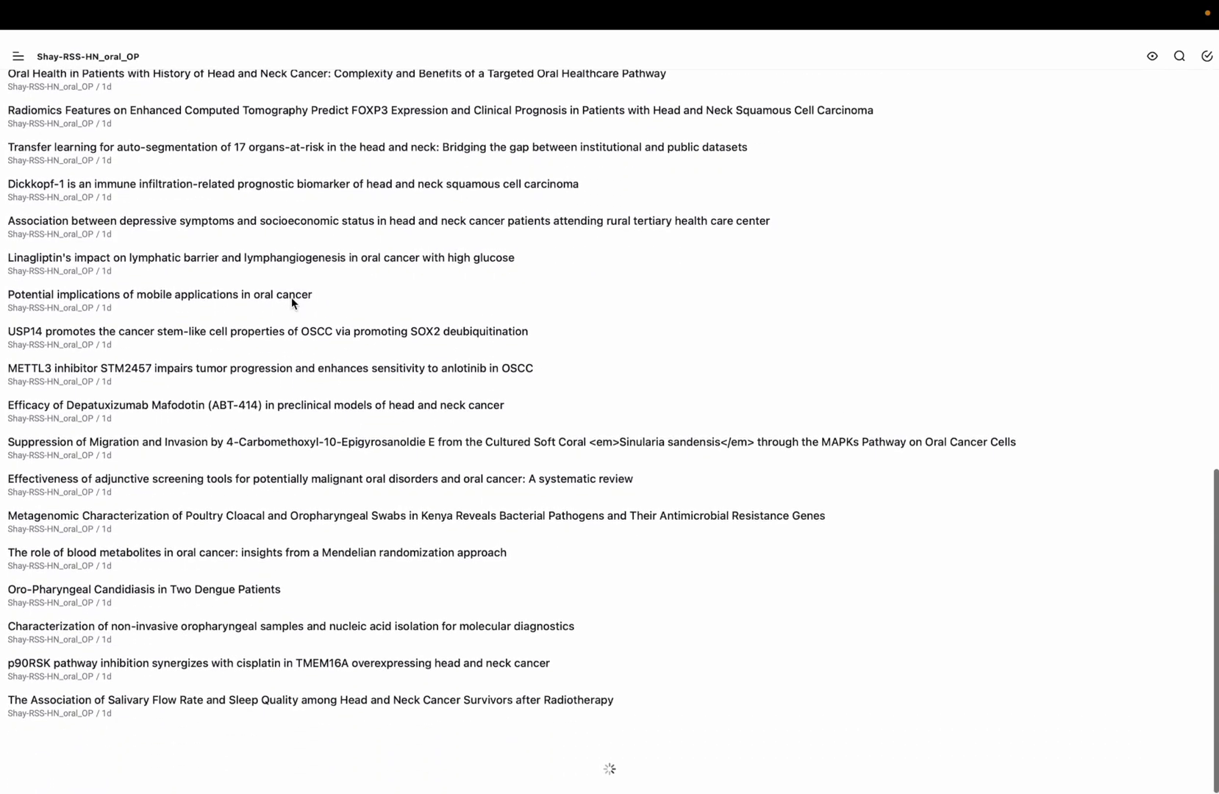
{"action": "scroll", "coordinate": [278, 419], "scroll_direction": "down", "scroll_amount": 9}
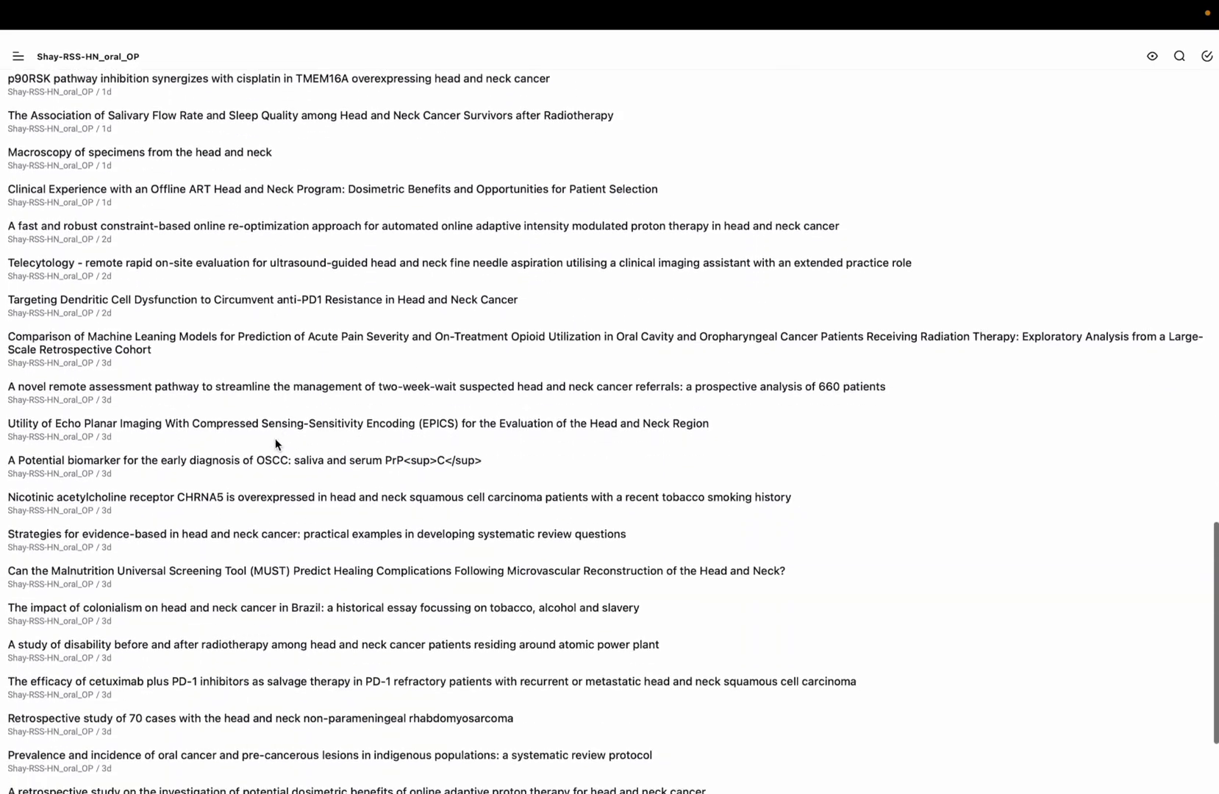
{"action": "scroll", "coordinate": [275, 438], "scroll_direction": "up", "scroll_amount": 11}
{"action": "scroll", "coordinate": [275, 438], "scroll_direction": "up", "scroll_amount": 12}
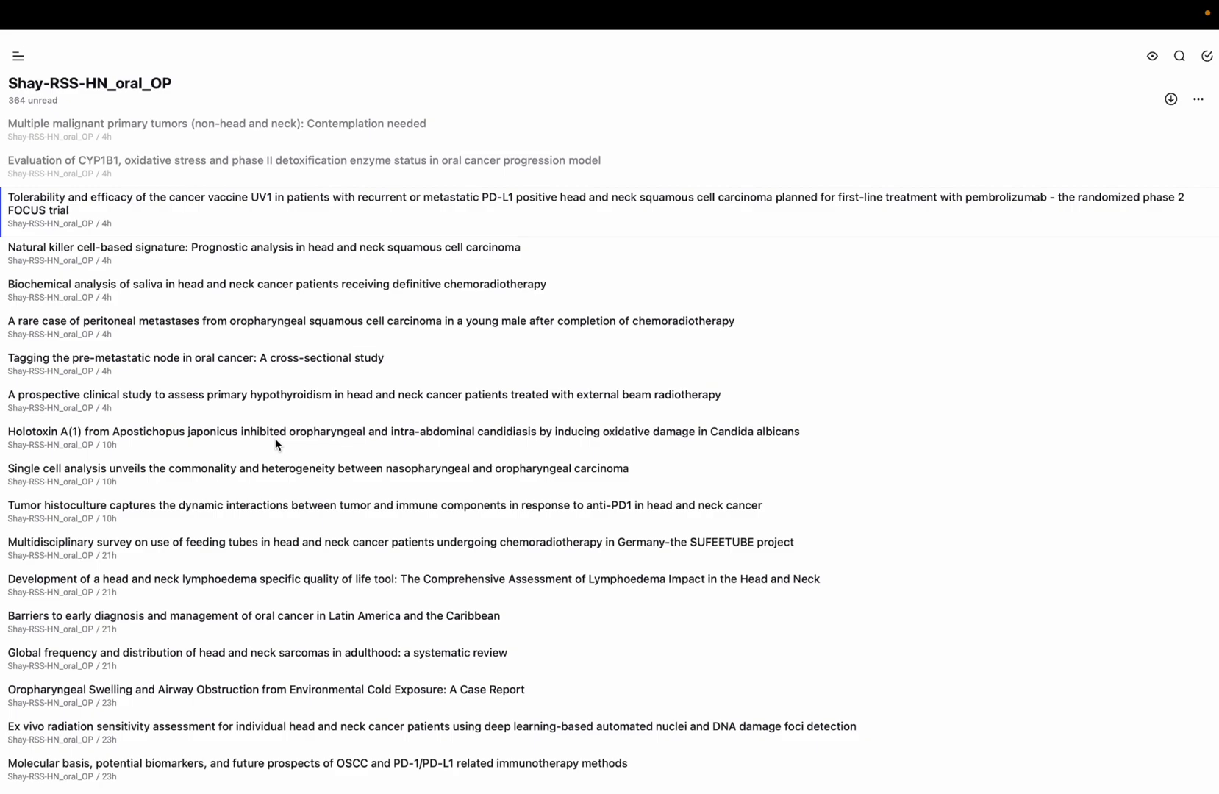
- Open the UV1 FOCUS trial record (PMID 38384801) on PubMed and scroll to its abstract
{"action": "left_click", "coordinate": [242, 214]}
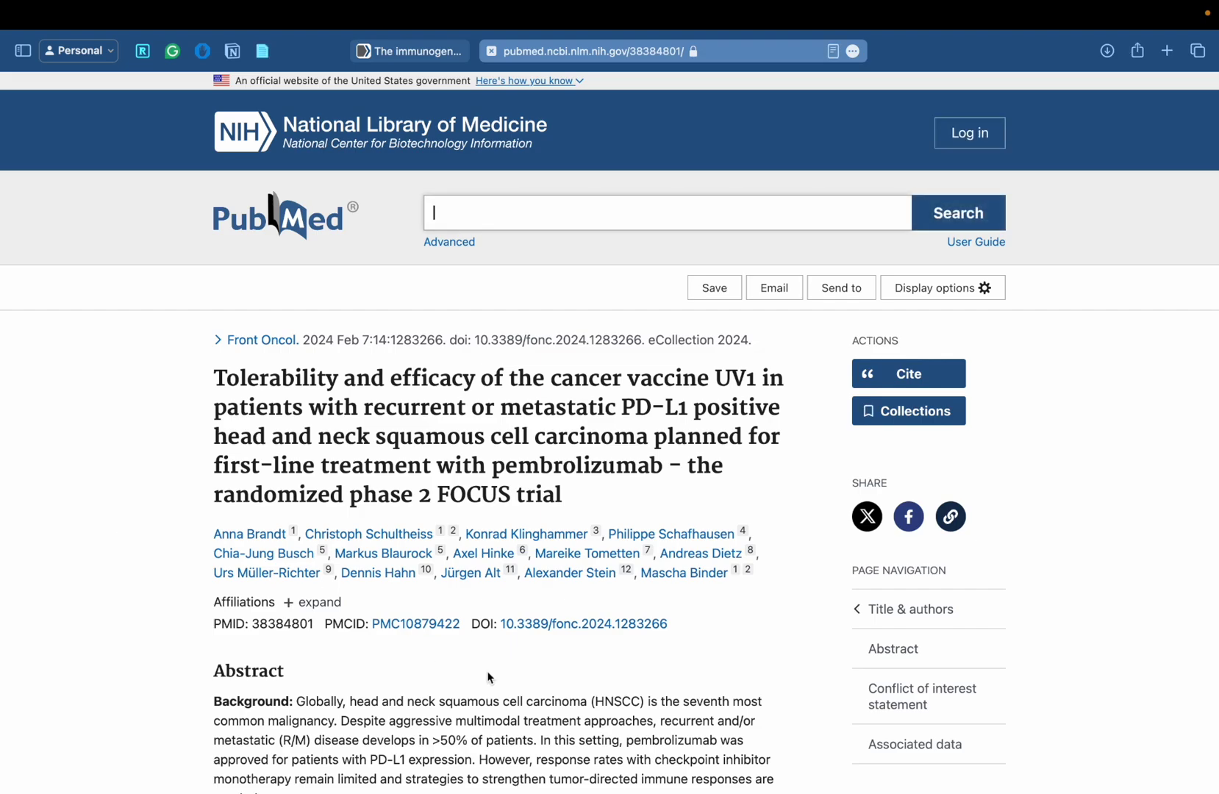
{"action": "scroll", "coordinate": [488, 676], "scroll_direction": "down", "scroll_amount": 7}
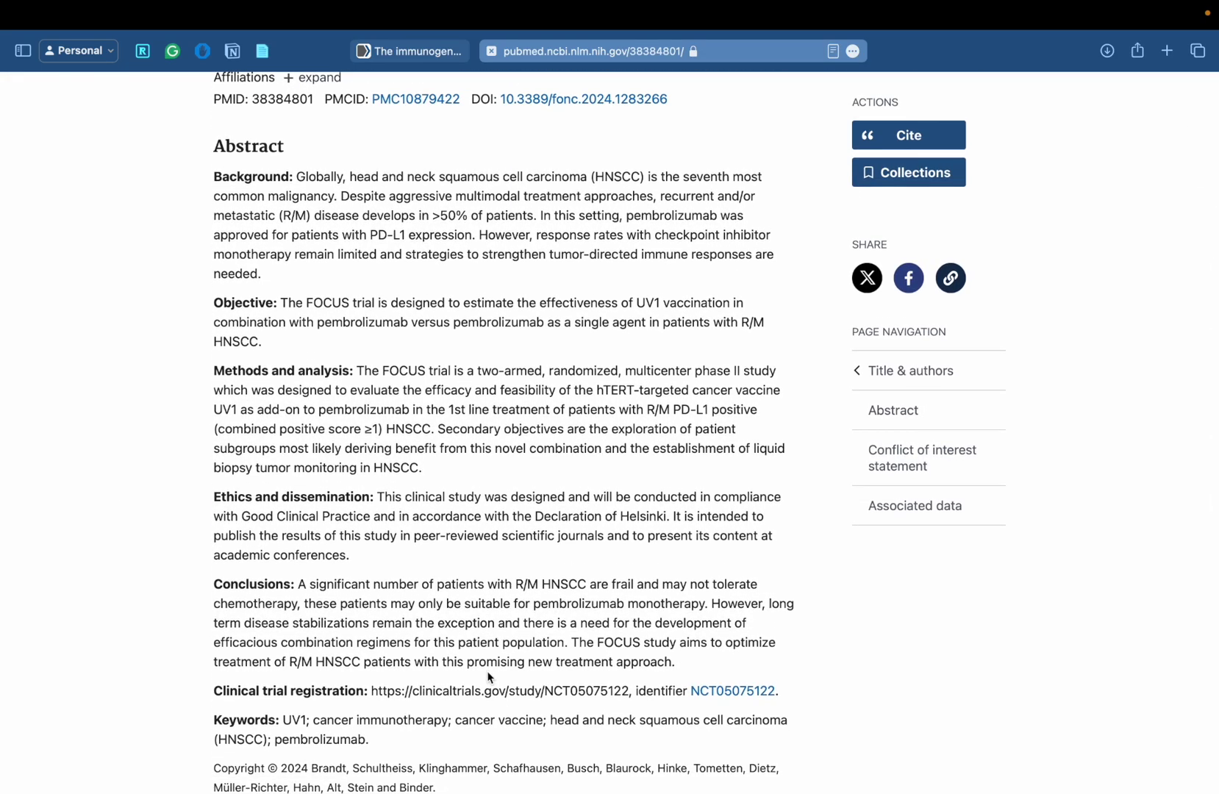
- Revisit the Personalized PubMed Feed video on the Notion workflow page, then return to the spaces overview
{"action": "key", "text": "ctrl+Up"}
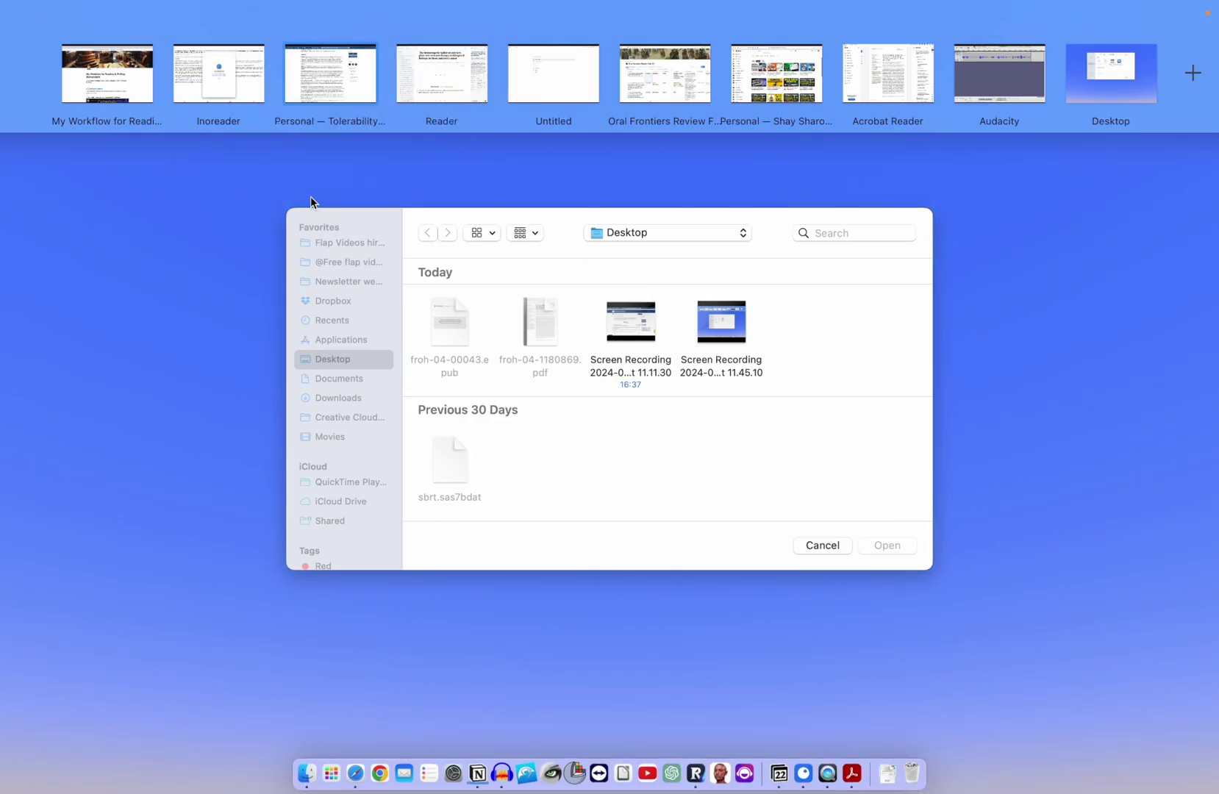
{"action": "left_click", "coordinate": [141, 84]}
{"action": "scroll", "coordinate": [722, 515], "scroll_direction": "down", "scroll_amount": 4}
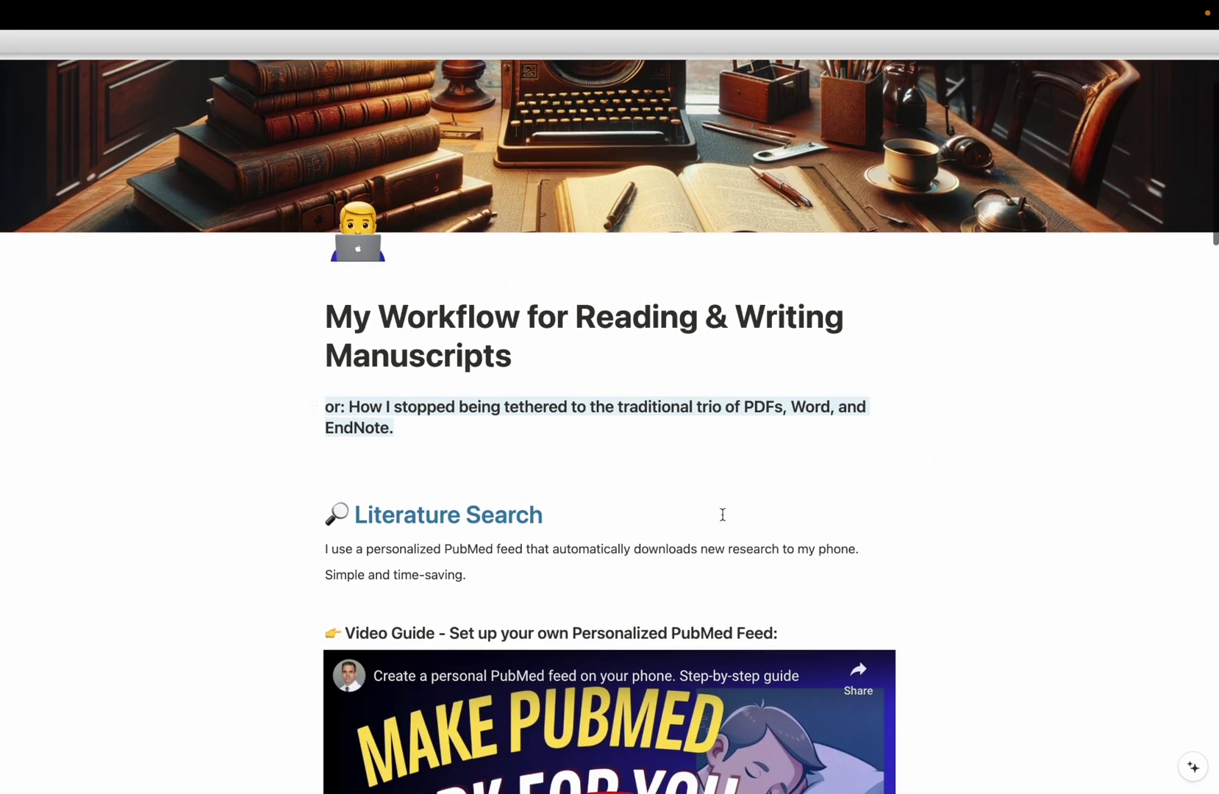
{"action": "scroll", "coordinate": [723, 515], "scroll_direction": "down", "scroll_amount": 2}
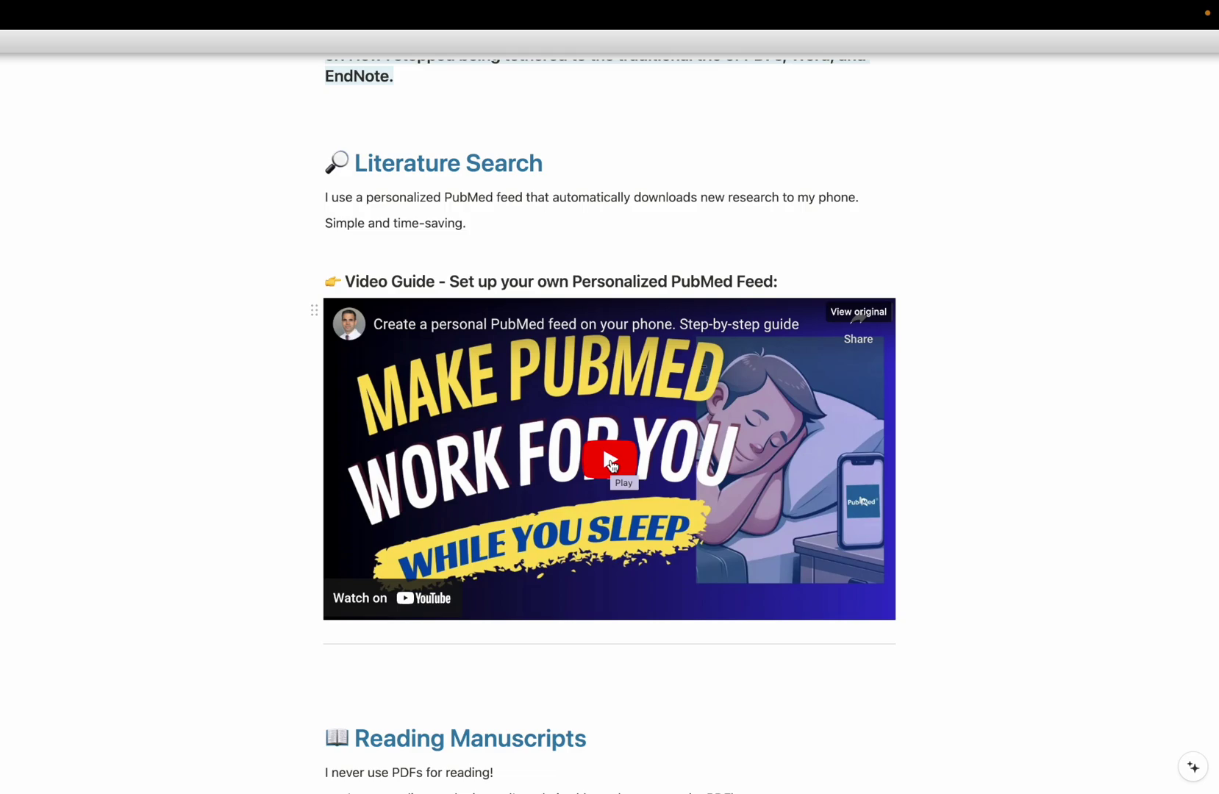
{"action": "key", "text": "ctrl+Up"}
- Close the FOCUS trial tab and read the PMID 37496754 immunogenic radiation review abstract
{"action": "left_click", "coordinate": [315, 85]}
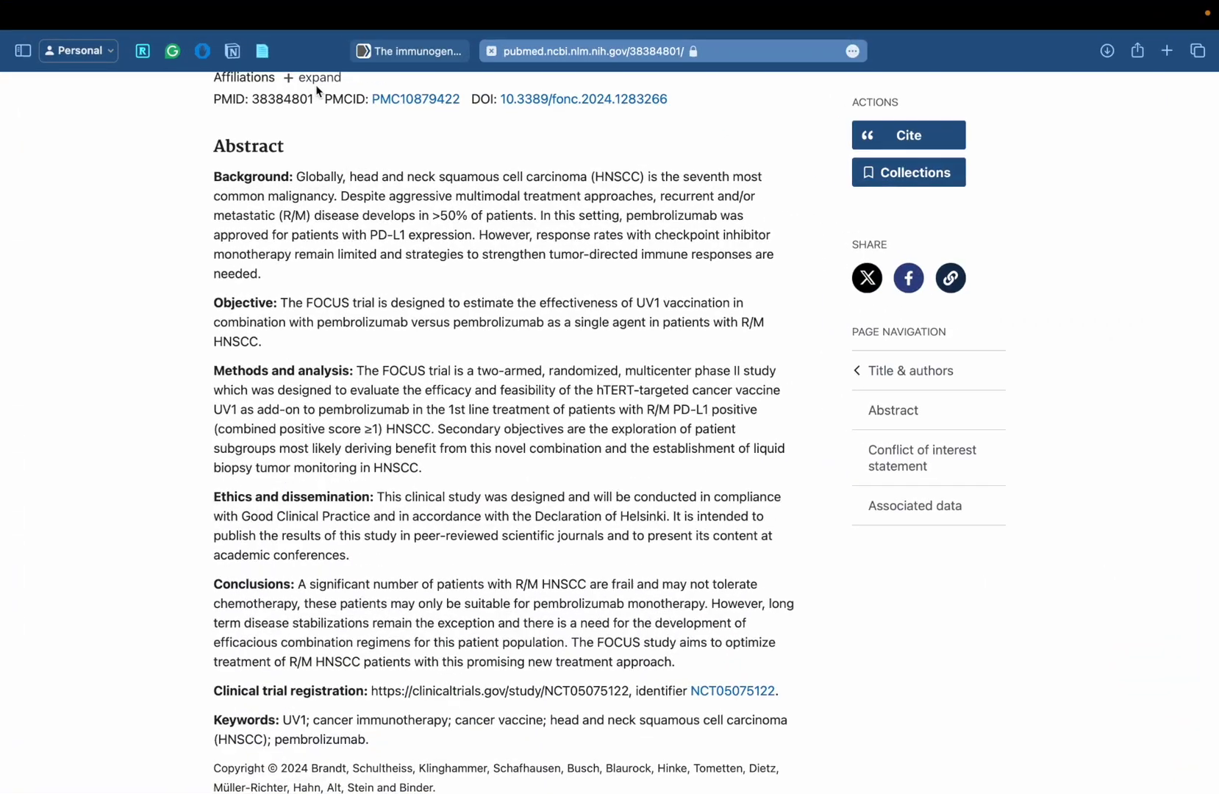
{"action": "scroll", "coordinate": [438, 275], "scroll_direction": "up", "scroll_amount": 10}
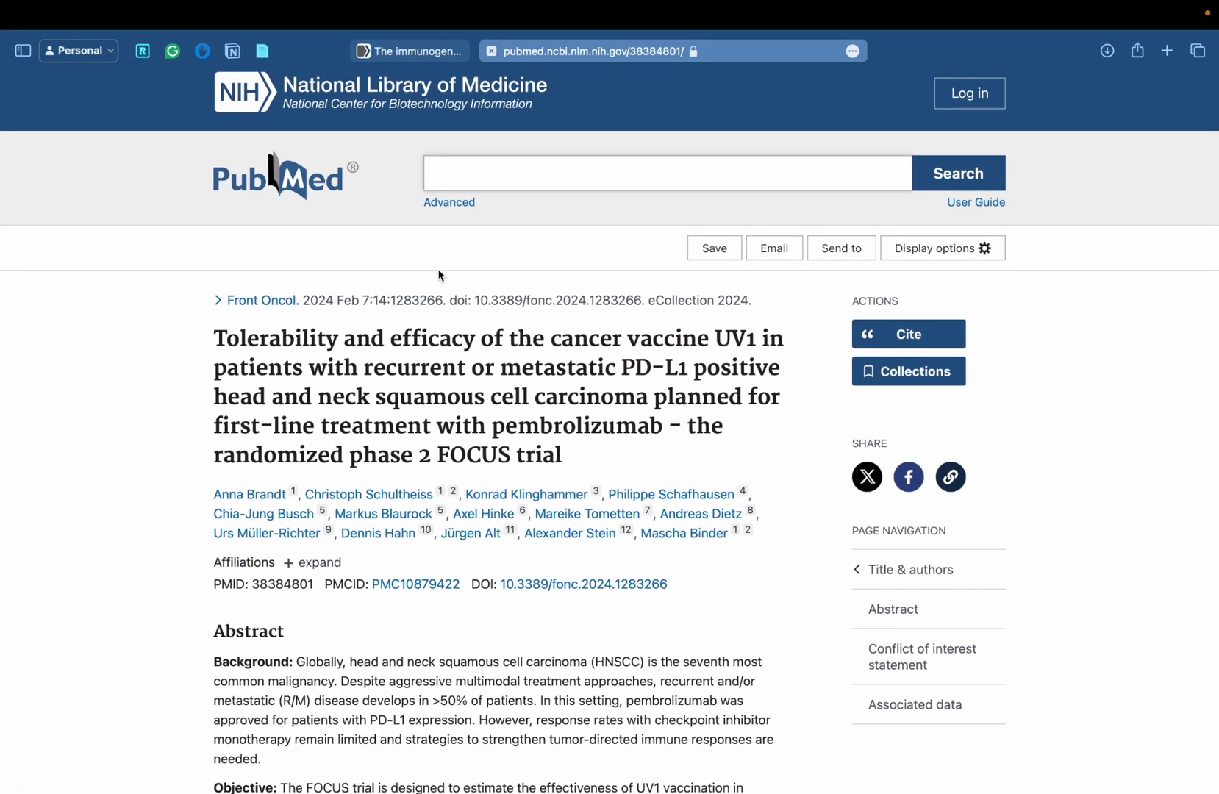
{"action": "left_click", "coordinate": [492, 51]}
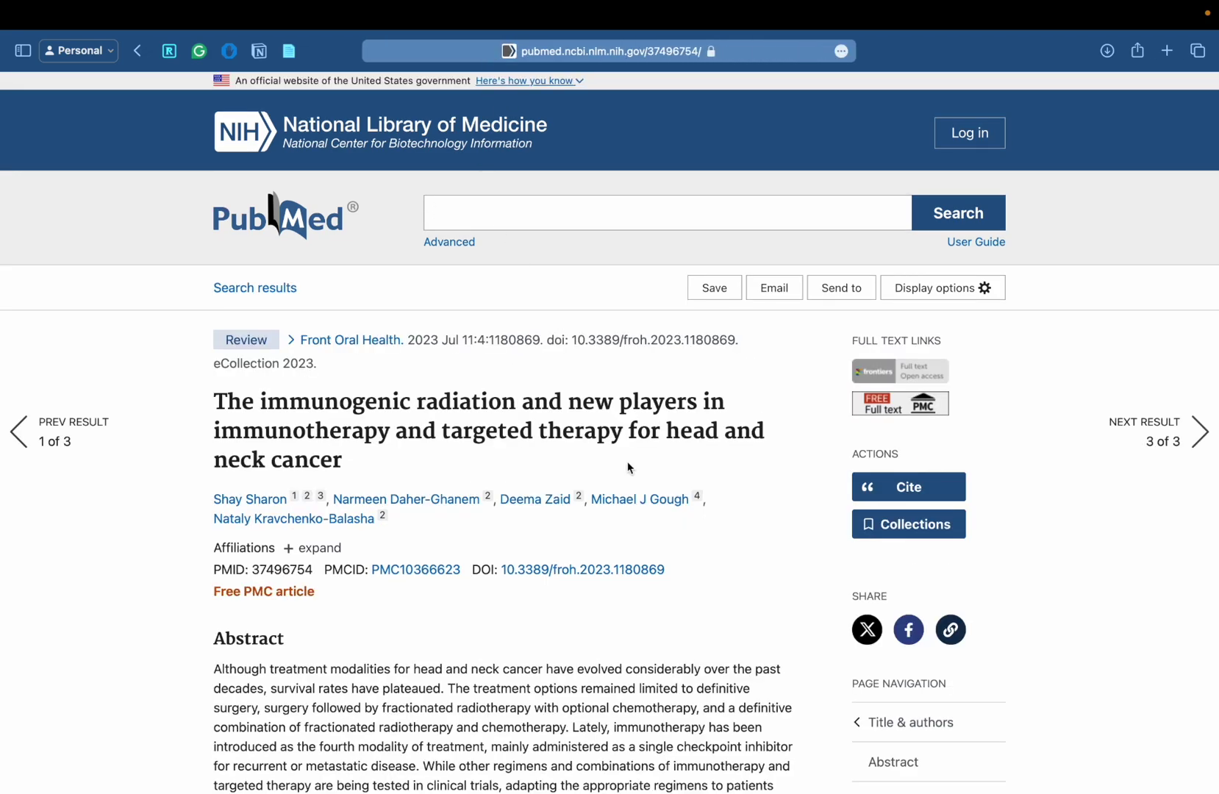
{"action": "scroll", "coordinate": [628, 466], "scroll_direction": "down", "scroll_amount": 5}
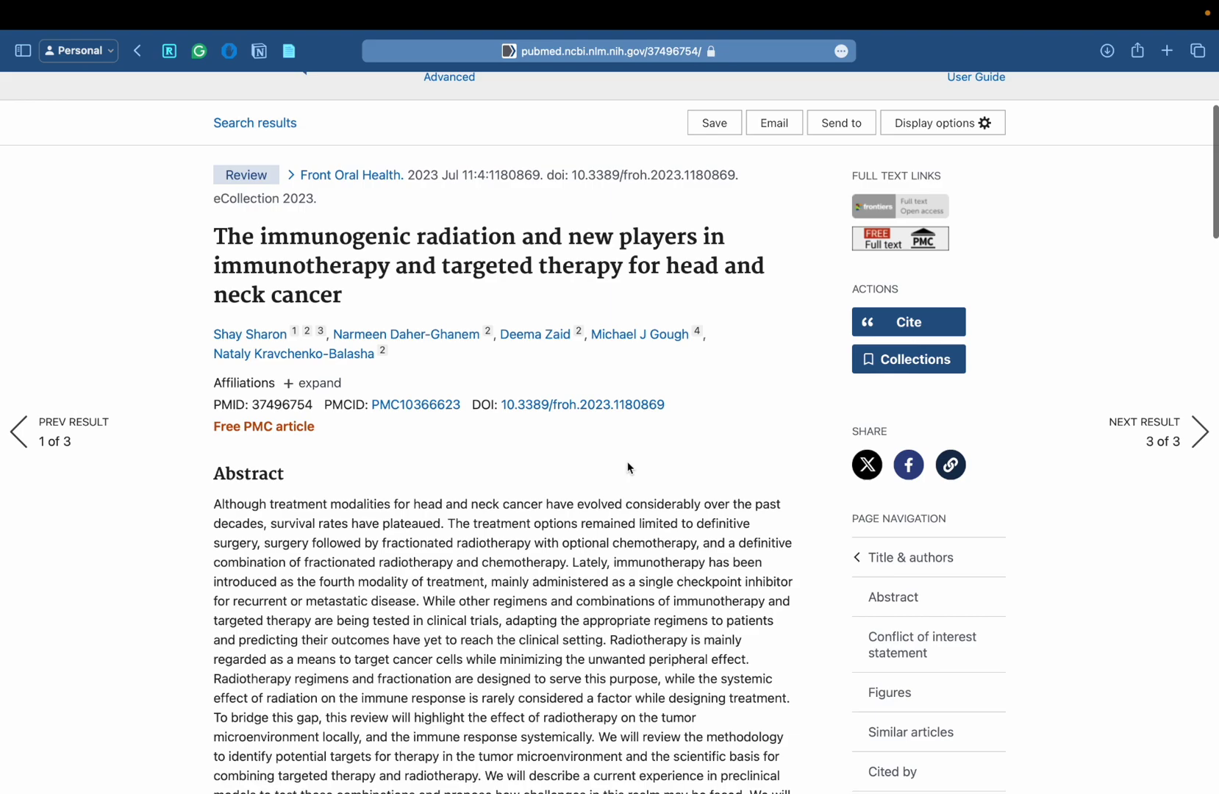
{"action": "scroll", "coordinate": [629, 467], "scroll_direction": "down", "scroll_amount": 3}
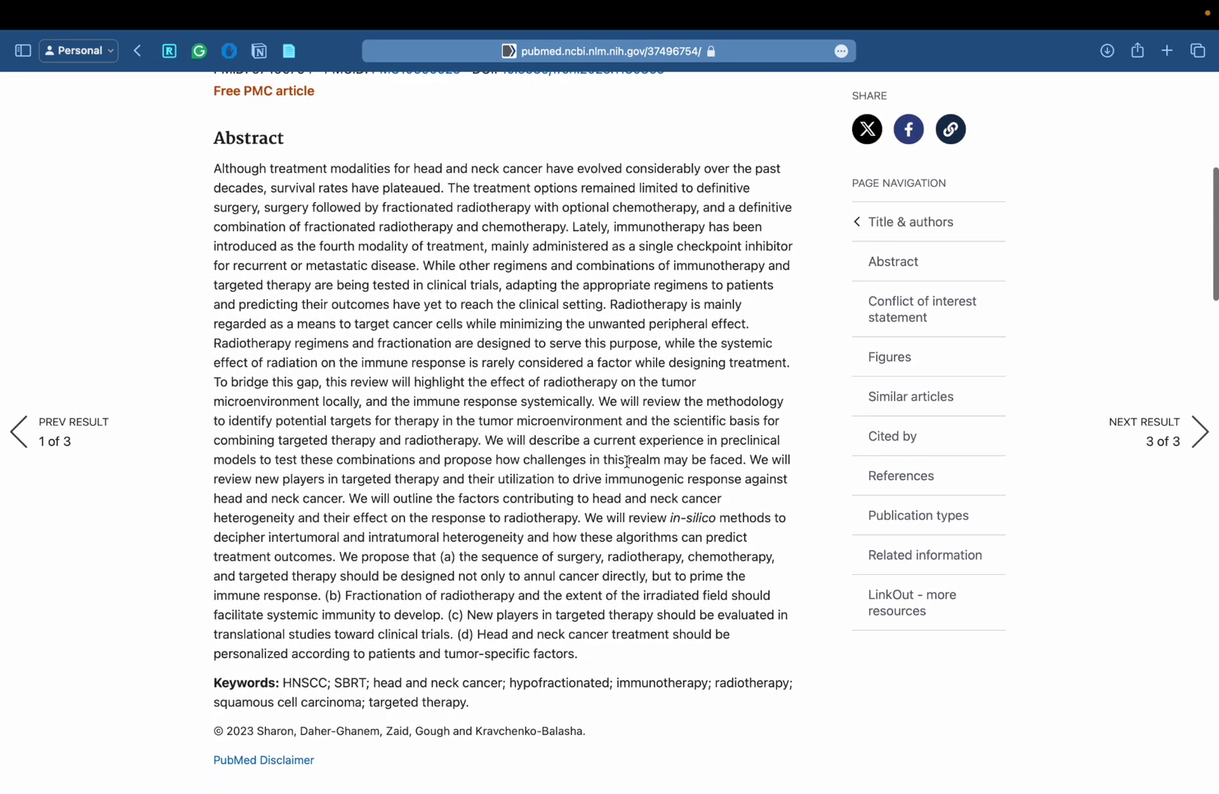
{"action": "scroll", "coordinate": [626, 462], "scroll_direction": "up", "scroll_amount": 1}
{"action": "scroll", "coordinate": [626, 462], "scroll_direction": "up", "scroll_amount": 4}
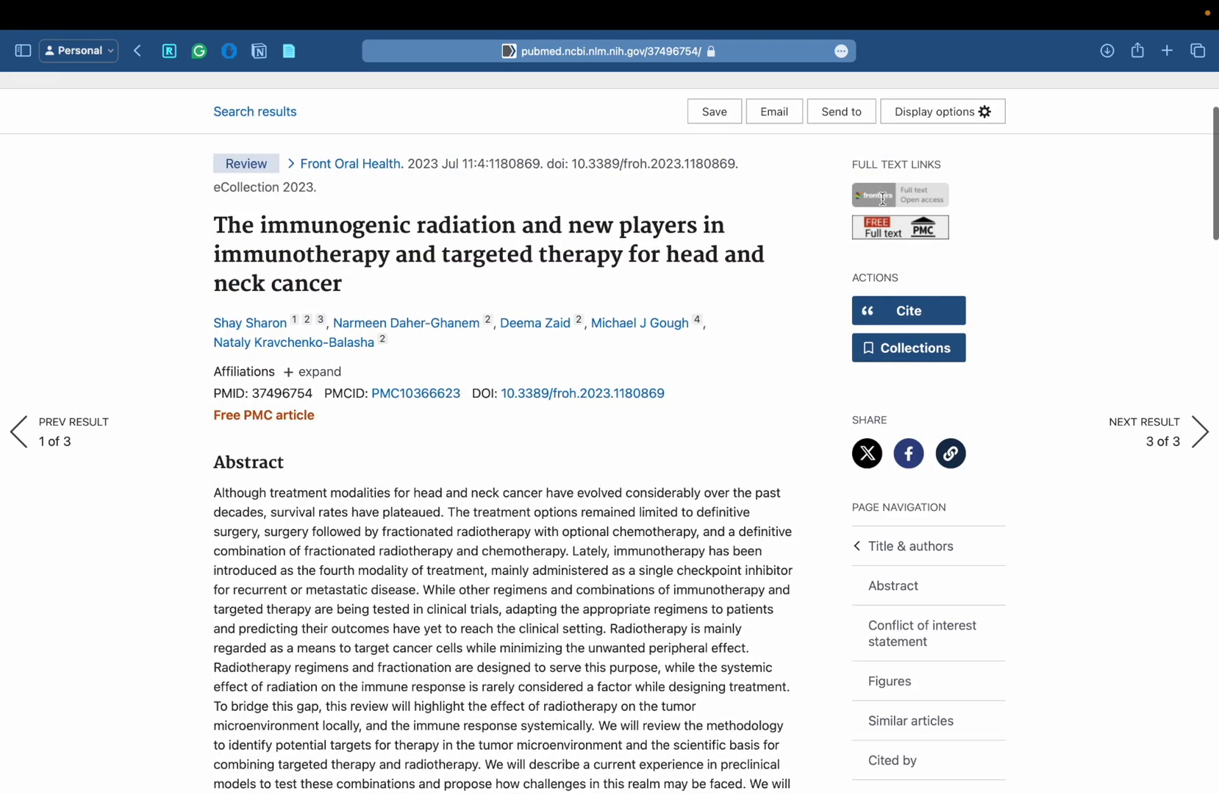
- Open the review's Frontiers full text and list its Download Article formats
{"action": "left_click", "coordinate": [882, 197]}
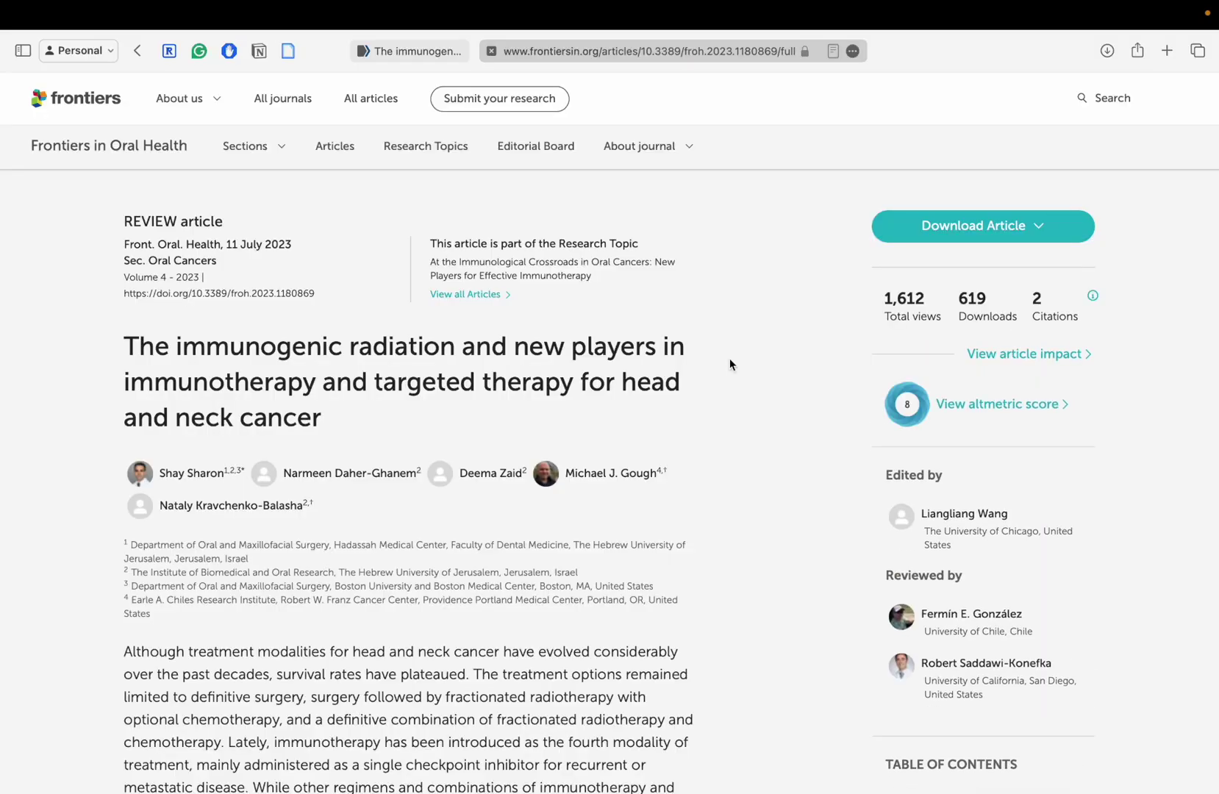
{"action": "left_click", "coordinate": [1005, 229]}
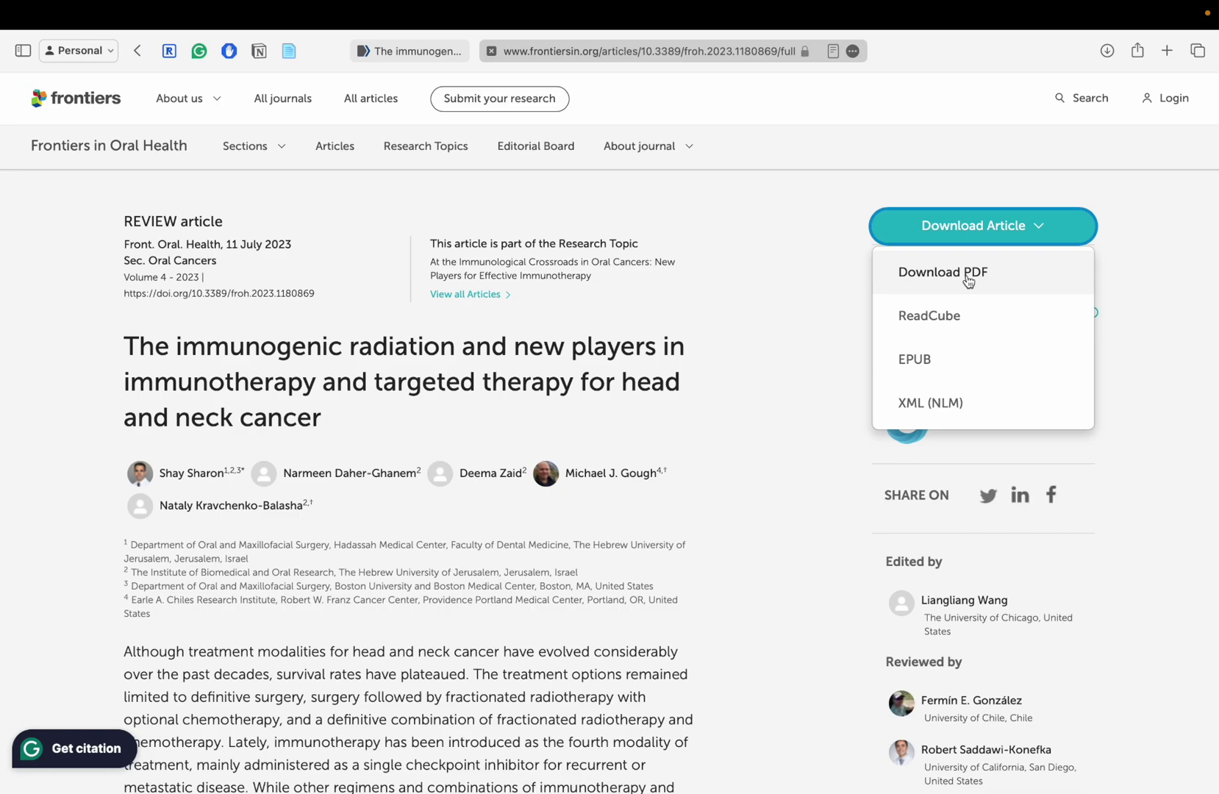
{"action": "key", "text": "ctrl+Up"}
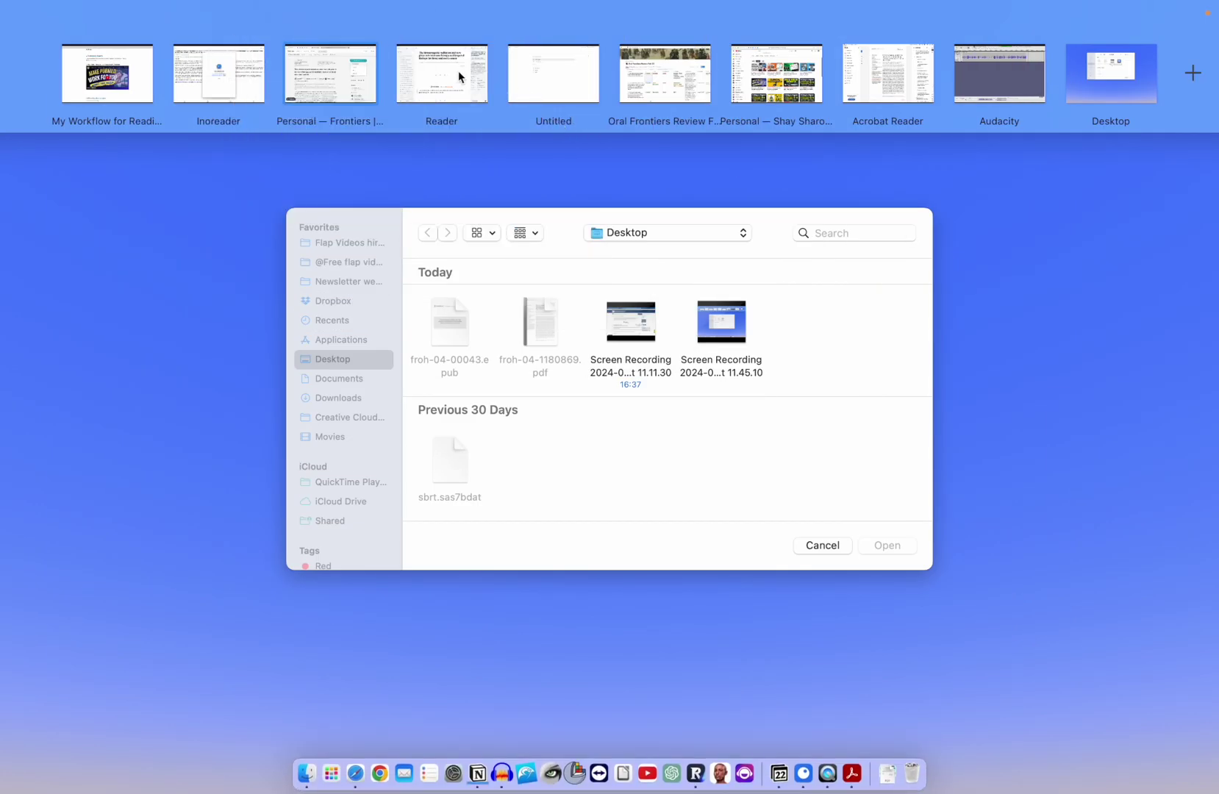
{"action": "mouse_move", "coordinate": [354, 86]}
- Switch to the review PDF in Acrobat Reader and hide the Bookmarks outline
{"action": "left_click", "coordinate": [896, 76]}
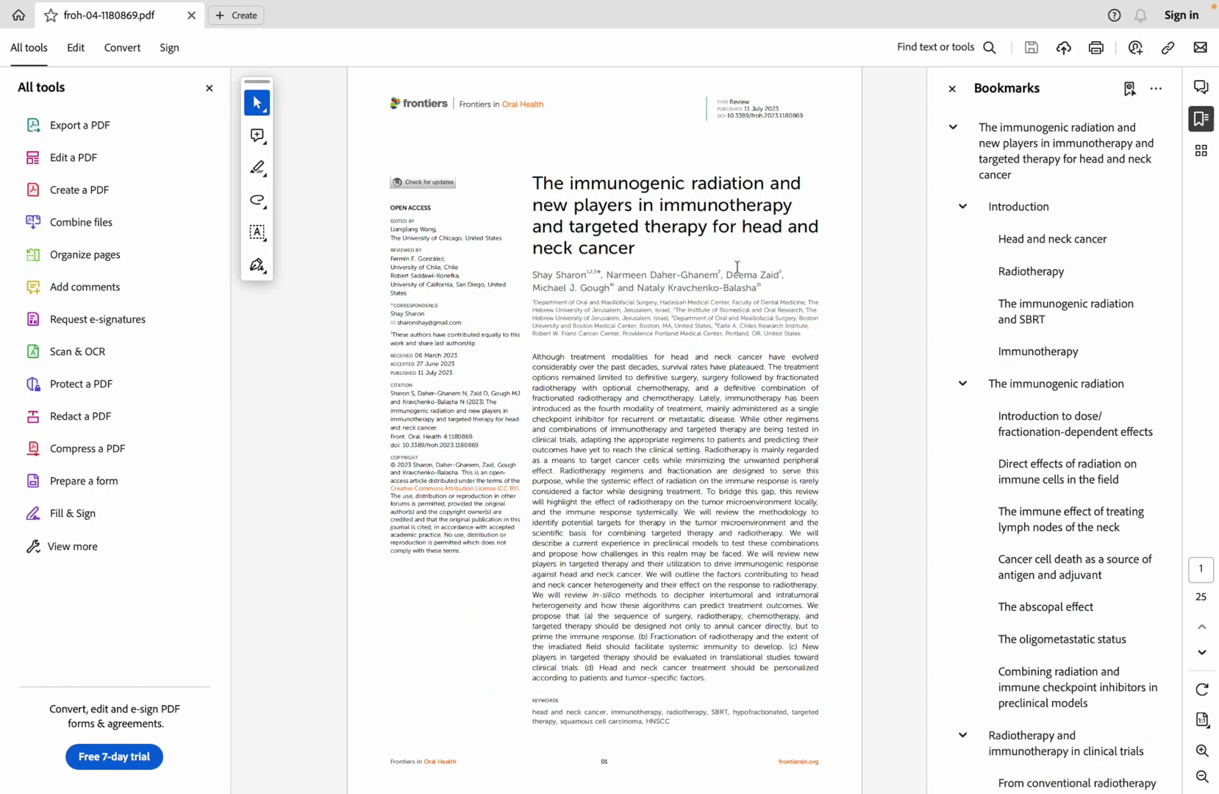
{"action": "scroll", "coordinate": [737, 267], "scroll_direction": "down", "scroll_amount": 5}
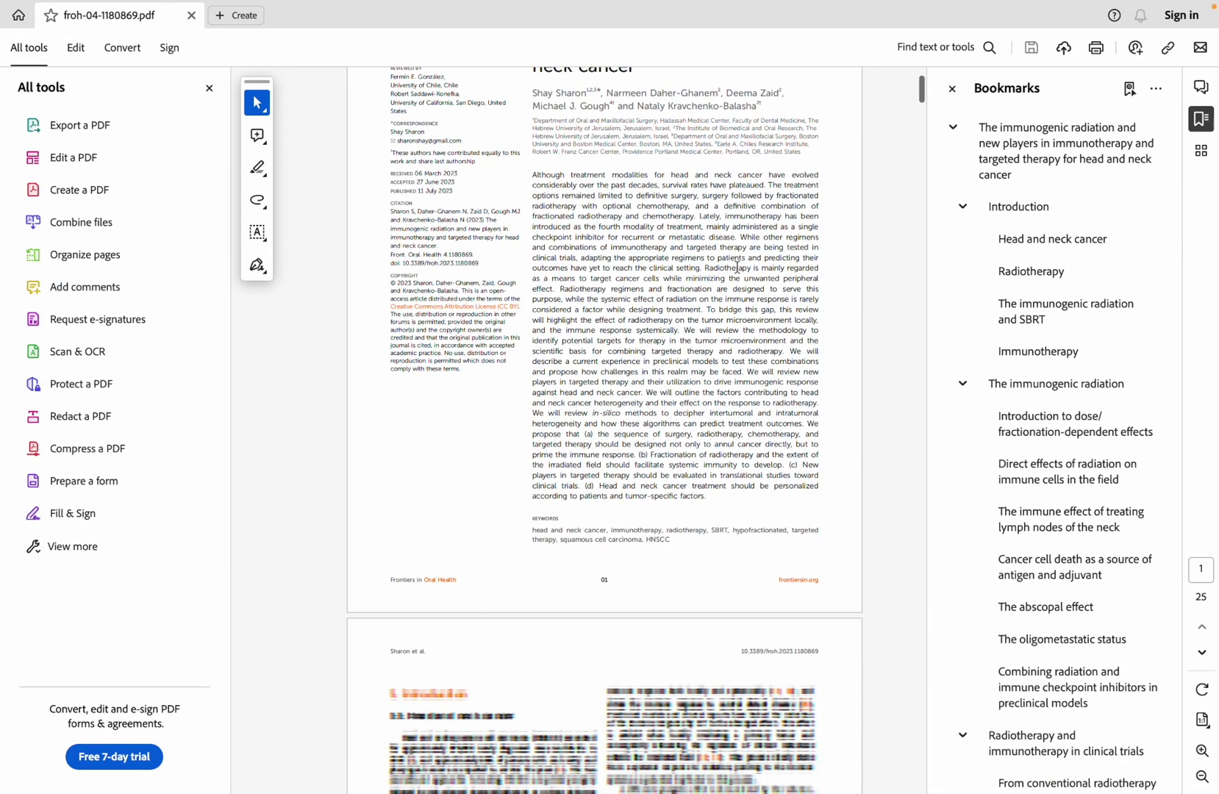
{"action": "scroll", "coordinate": [737, 267], "scroll_direction": "down", "scroll_amount": 7}
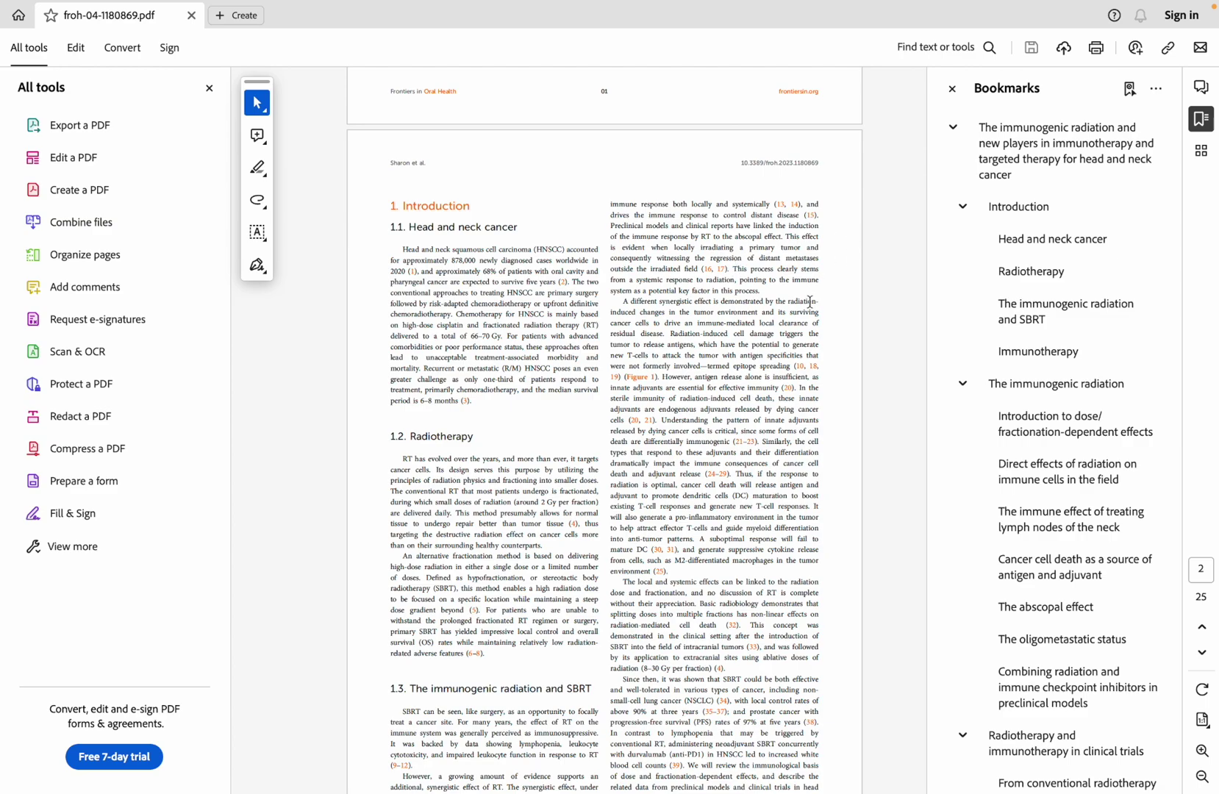
{"action": "scroll", "coordinate": [802, 306], "scroll_direction": "up", "scroll_amount": 3}
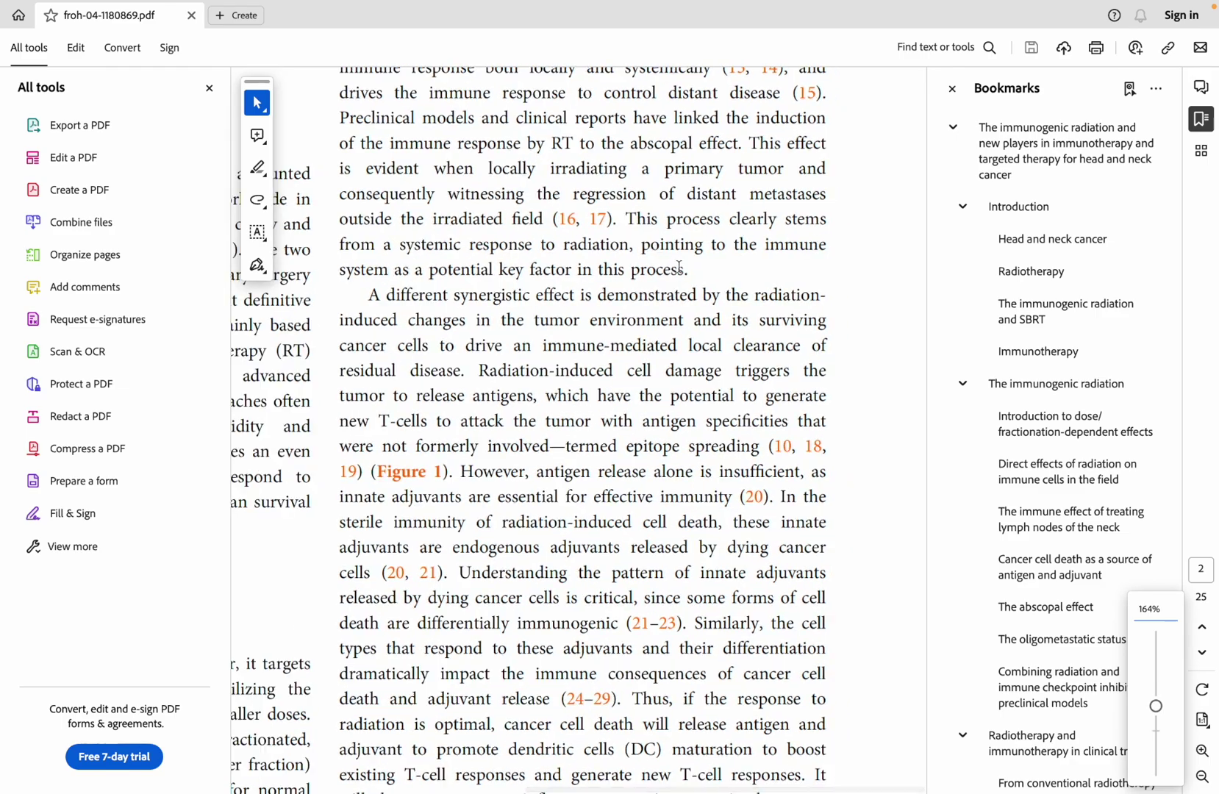
{"action": "left_click", "coordinate": [209, 88]}
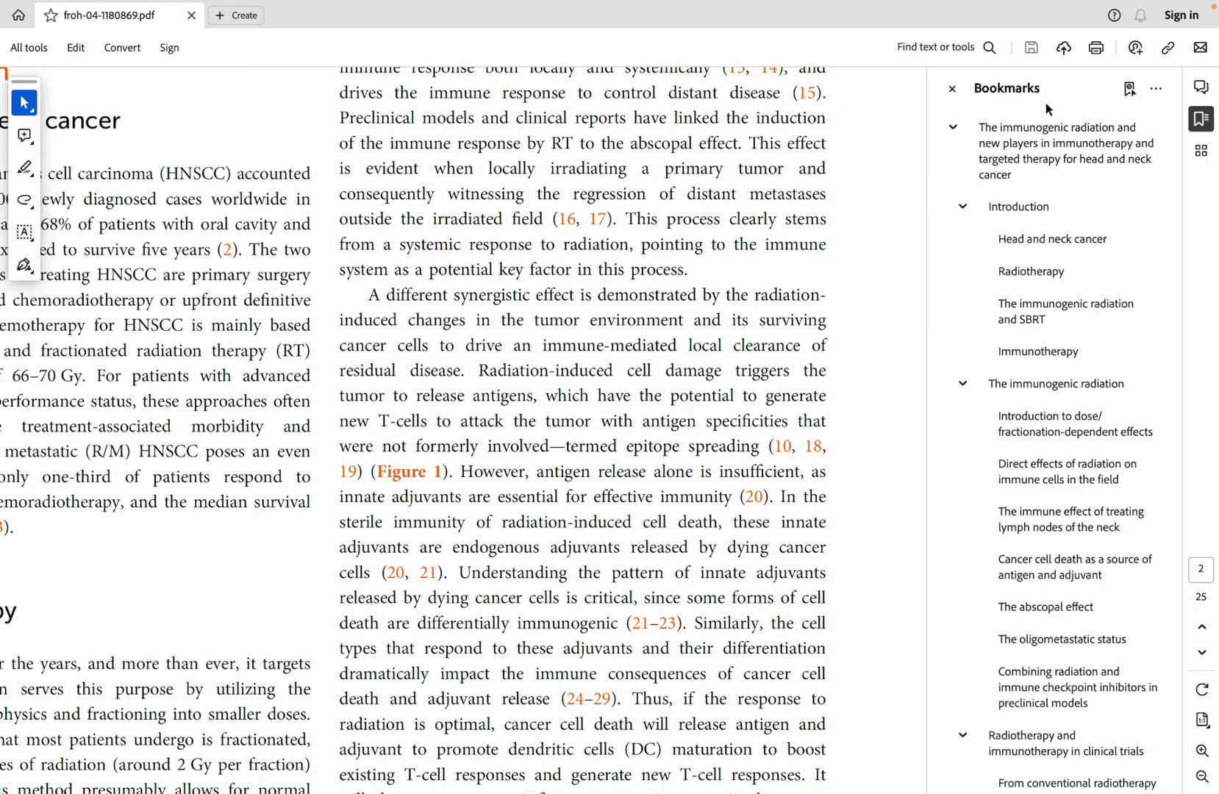
{"action": "left_click", "coordinate": [952, 89]}
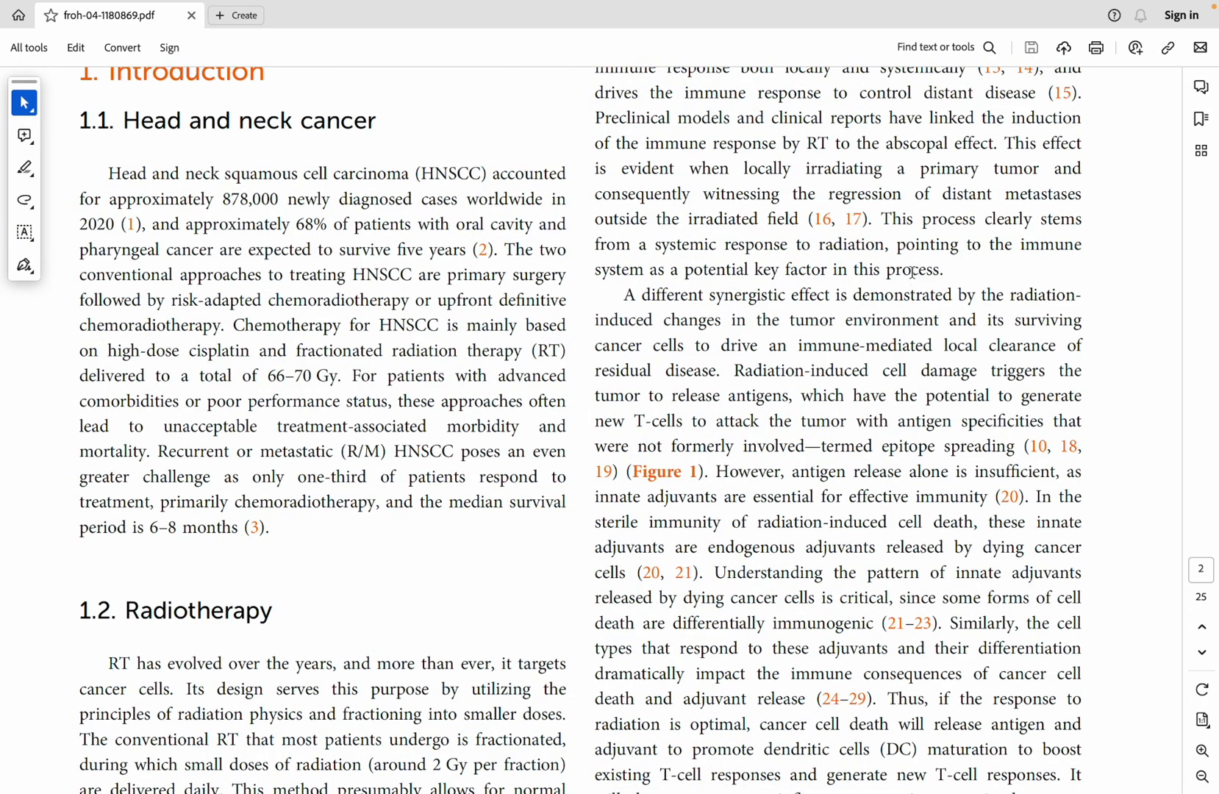
- Read through page 2 down to Figure 1 'Diverse effects of RT' and section 1.4 Immunotherapy
{"action": "scroll", "coordinate": [912, 272], "scroll_direction": "down", "scroll_amount": 3}
{"action": "scroll", "coordinate": [912, 272], "scroll_direction": "down", "scroll_amount": 5}
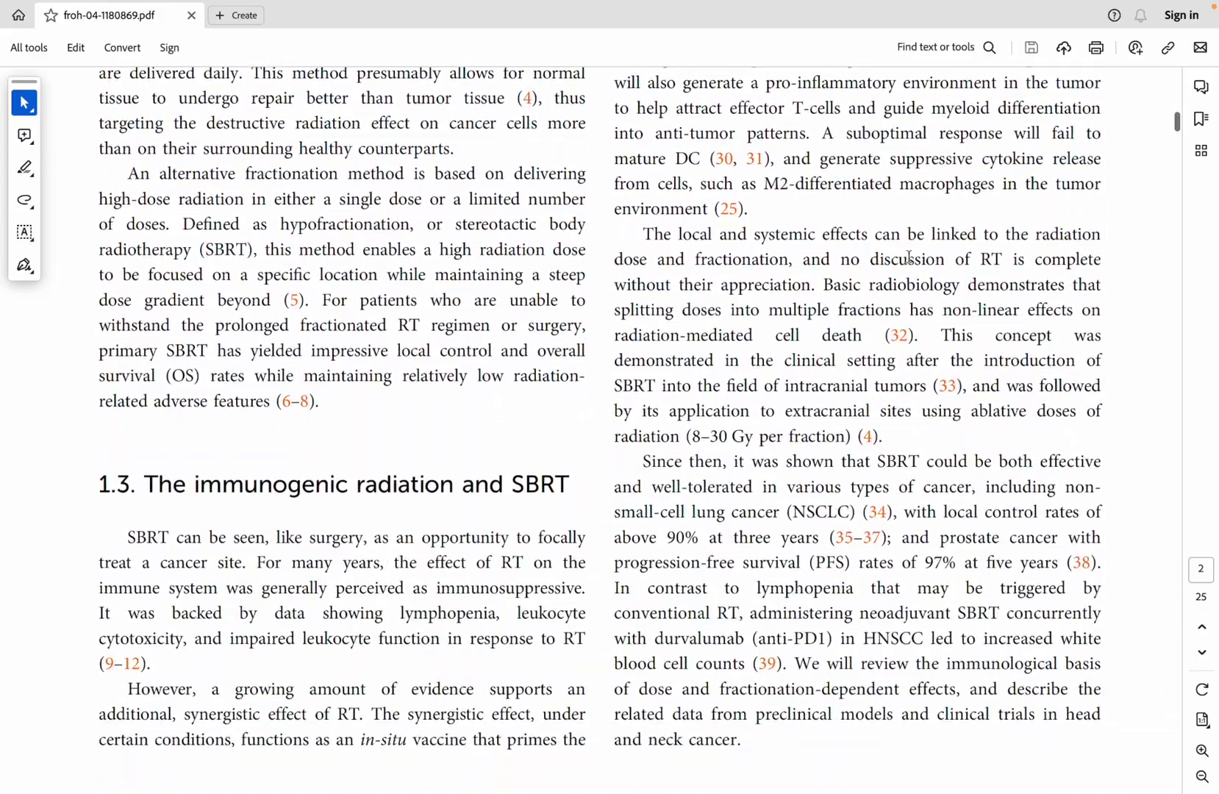
{"action": "scroll", "coordinate": [909, 257], "scroll_direction": "up", "scroll_amount": 3}
{"action": "scroll", "coordinate": [909, 257], "scroll_direction": "left", "scroll_amount": 6}
{"action": "scroll", "coordinate": [909, 257], "scroll_direction": "down", "scroll_amount": 8}
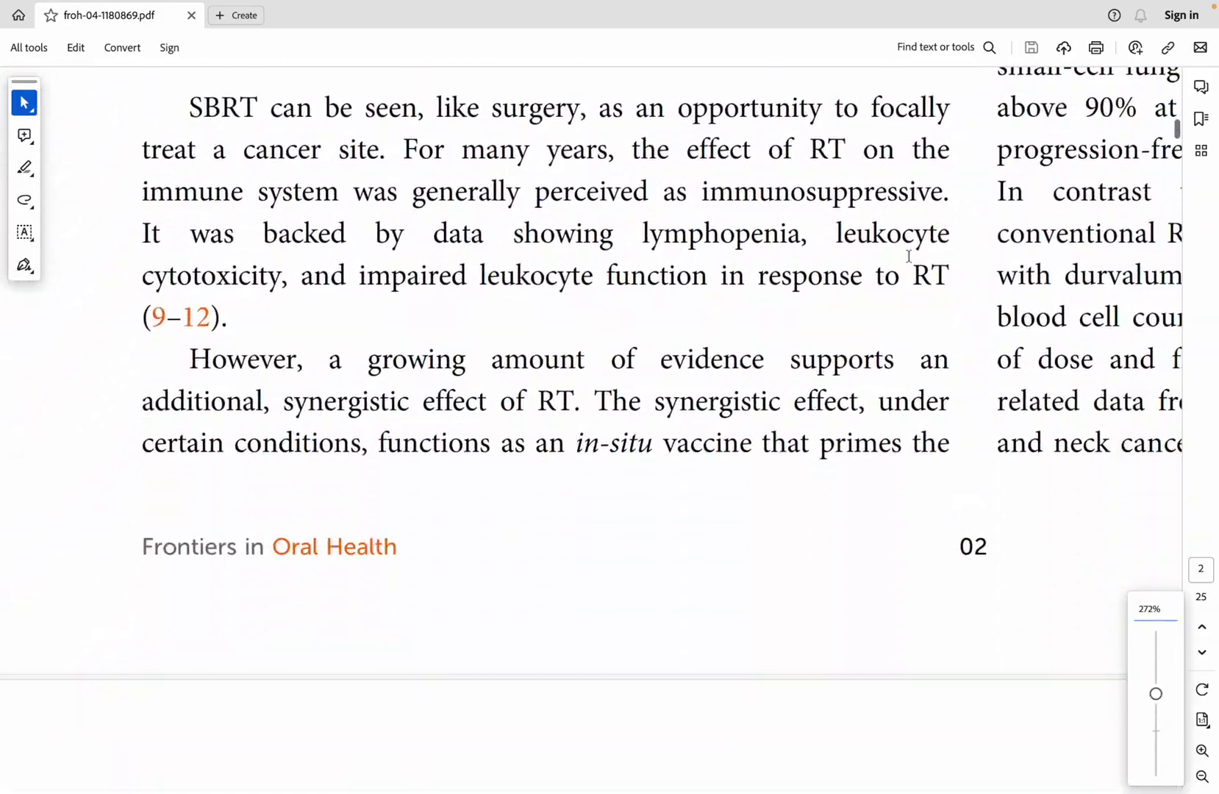
{"action": "scroll", "coordinate": [909, 256], "scroll_direction": "up", "scroll_amount": 10}
{"action": "scroll", "coordinate": [909, 255], "scroll_direction": "right", "scroll_amount": 6}
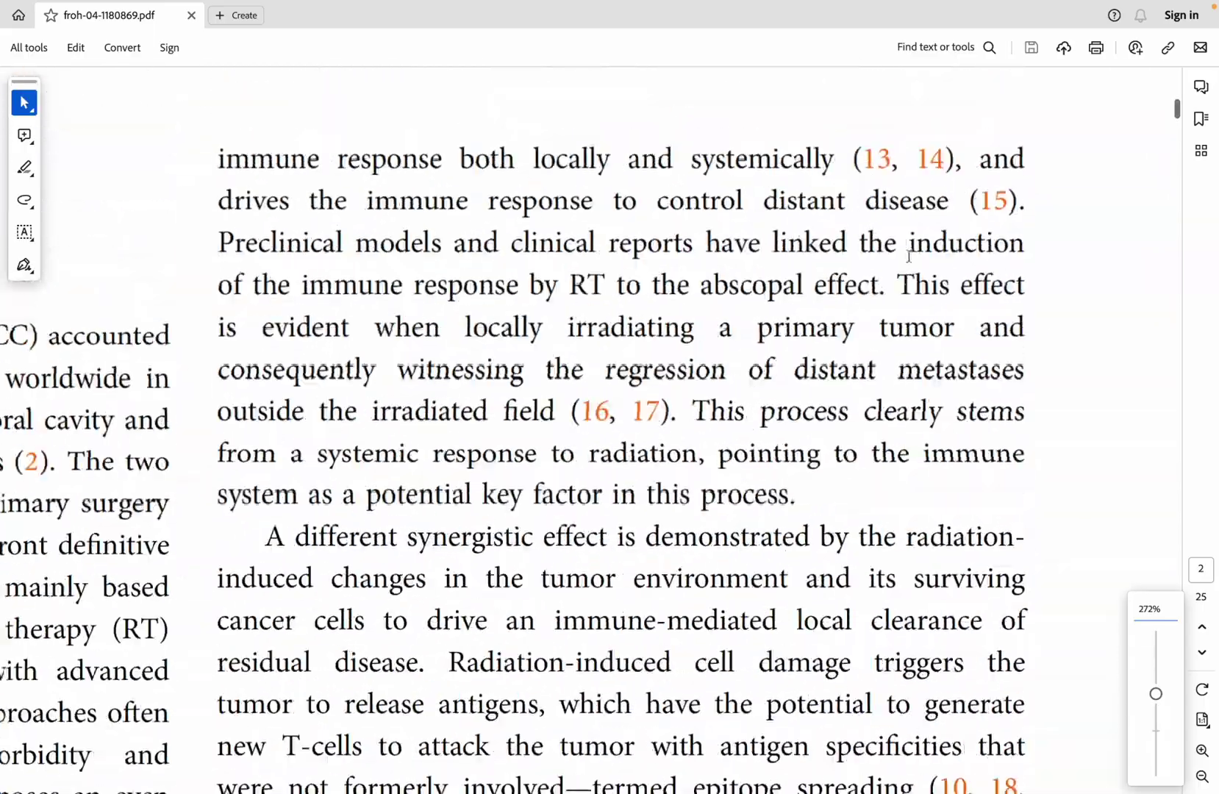
{"action": "scroll", "coordinate": [909, 255], "scroll_direction": "down", "scroll_amount": 10}
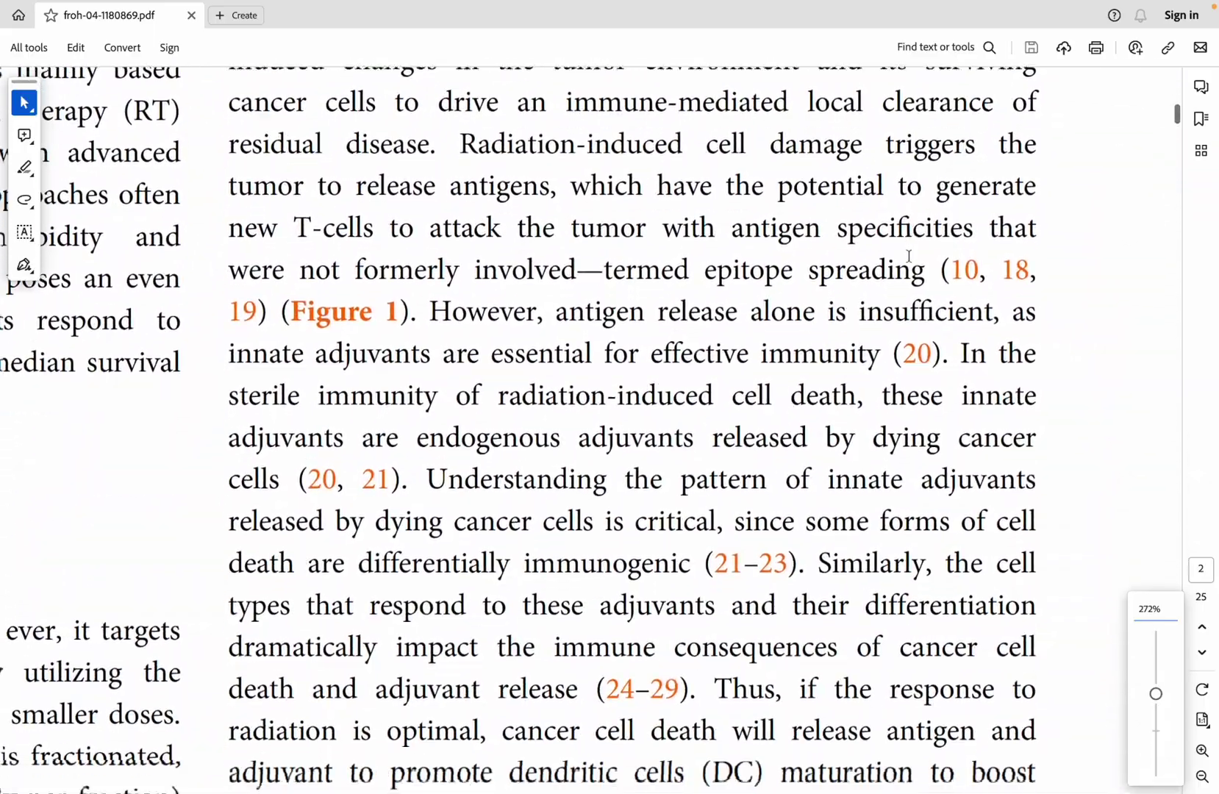
{"action": "scroll", "coordinate": [909, 257], "scroll_direction": "down", "scroll_amount": 5, "text": "ctrl"}
{"action": "scroll", "coordinate": [909, 258], "scroll_direction": "down", "scroll_amount": 6}
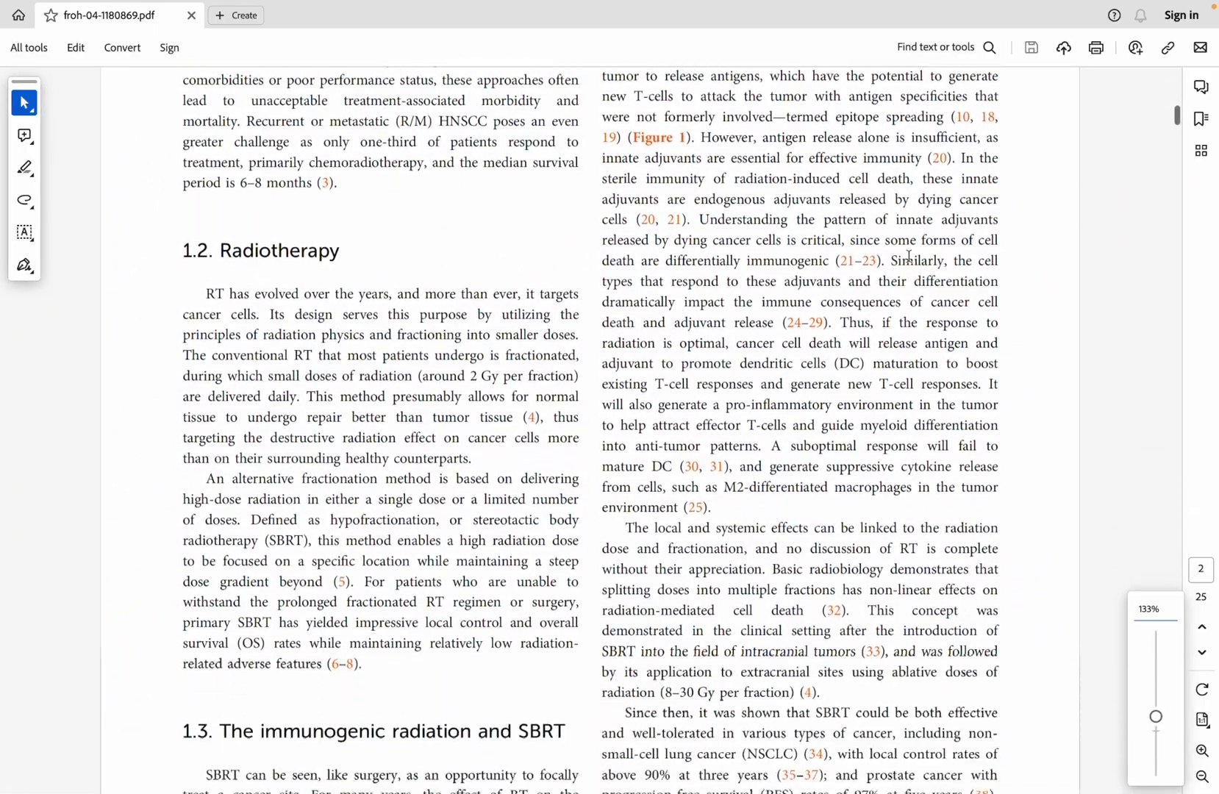
{"action": "scroll", "coordinate": [909, 255], "scroll_direction": "down", "scroll_amount": 10}
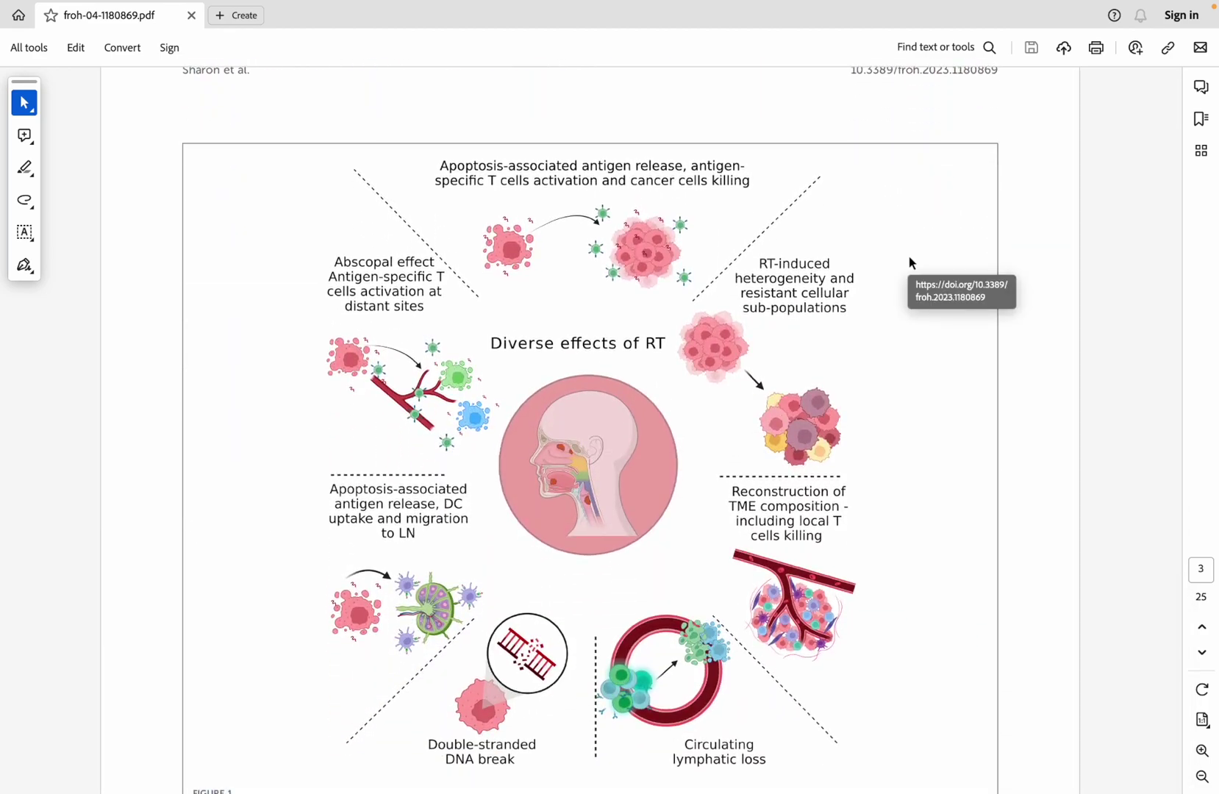
{"action": "scroll", "coordinate": [908, 257], "scroll_direction": "down", "scroll_amount": 5}
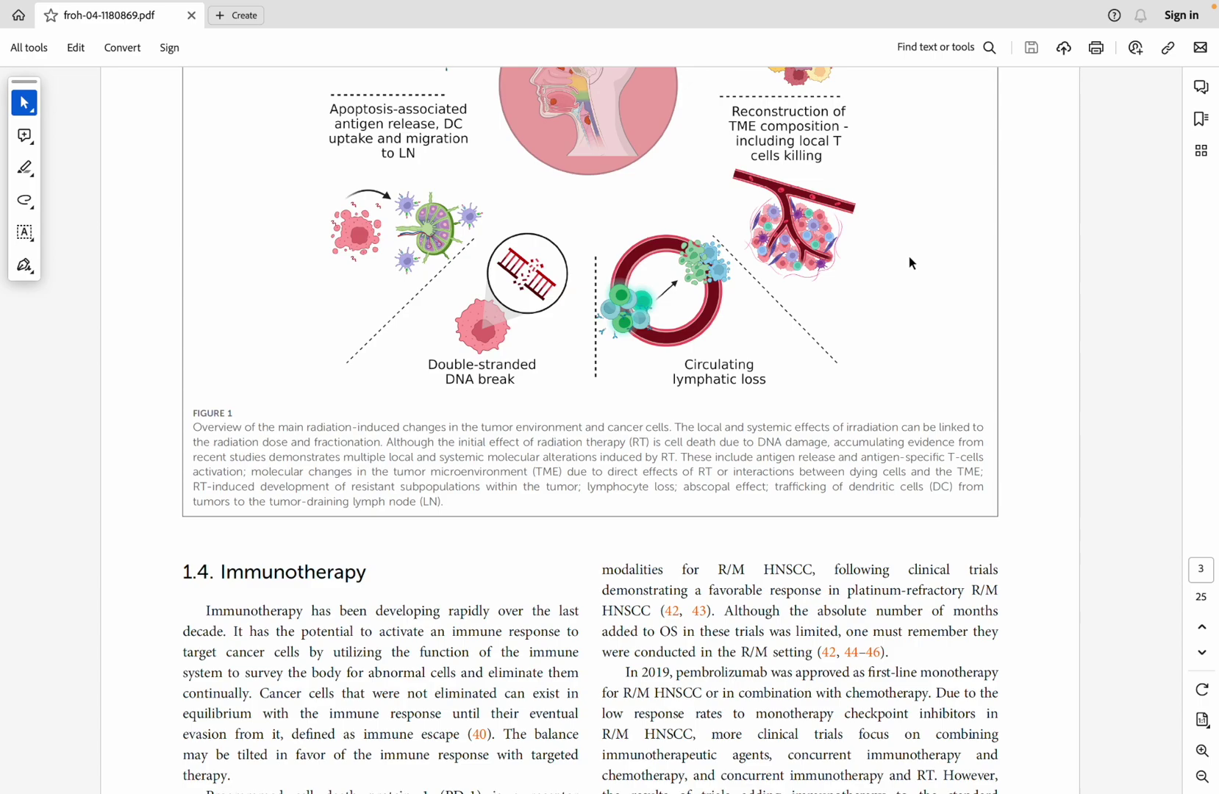
- Save the Frontiers in Oral Health review to Readwise Reader with the extension icon
{"action": "key", "text": "ctrl+Up"}
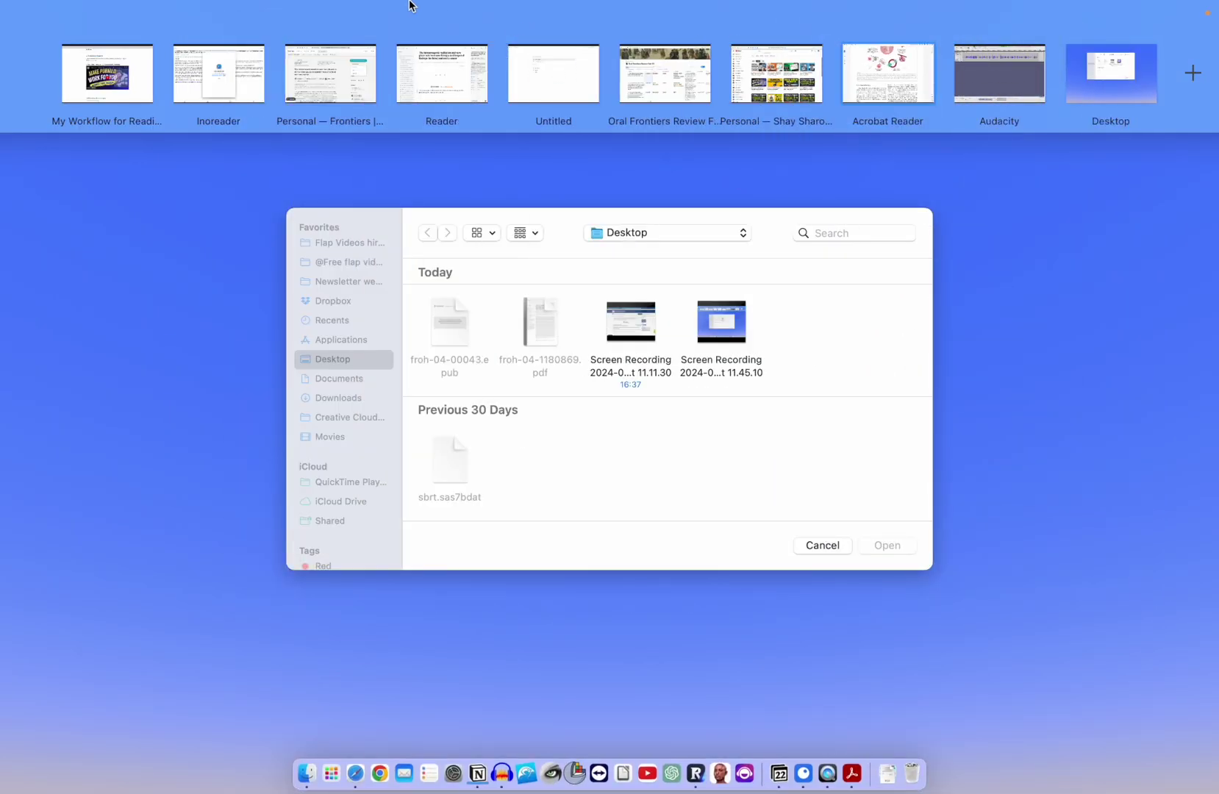
{"action": "left_click", "coordinate": [323, 84]}
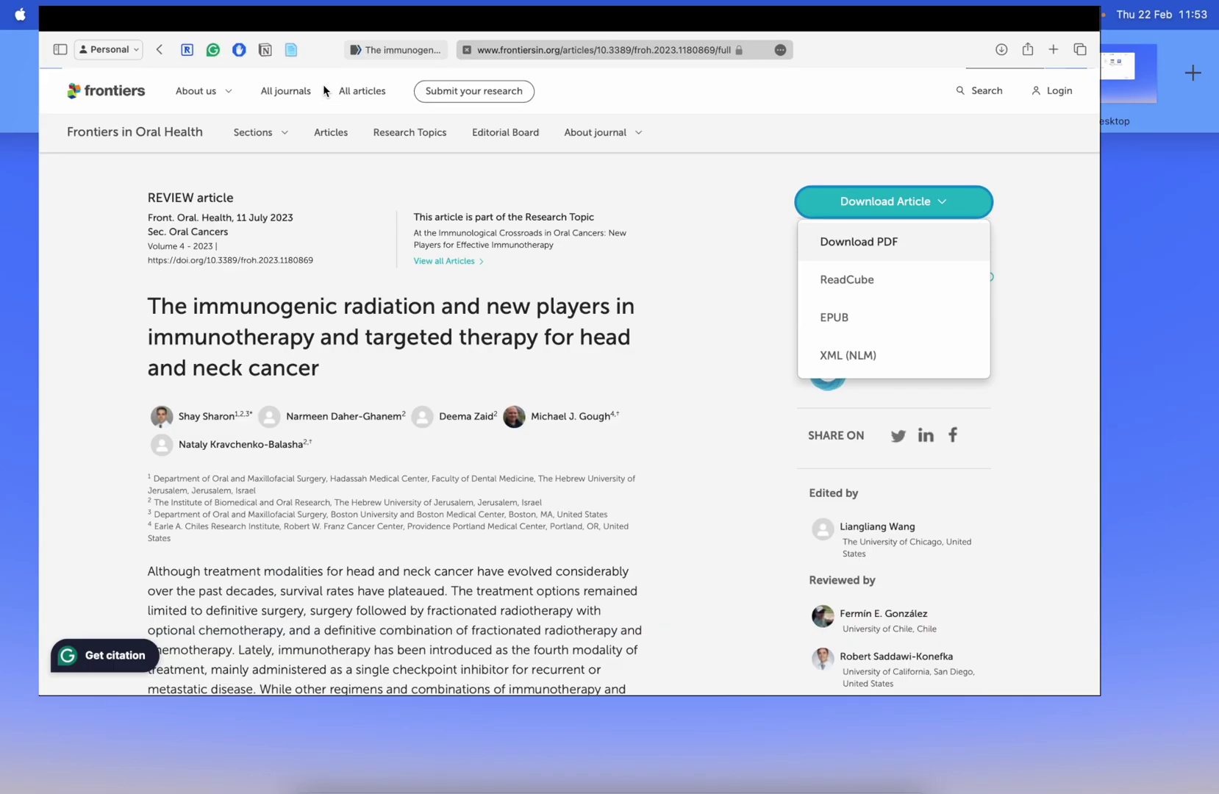
{"action": "scroll", "coordinate": [452, 343], "scroll_direction": "down", "scroll_amount": 5}
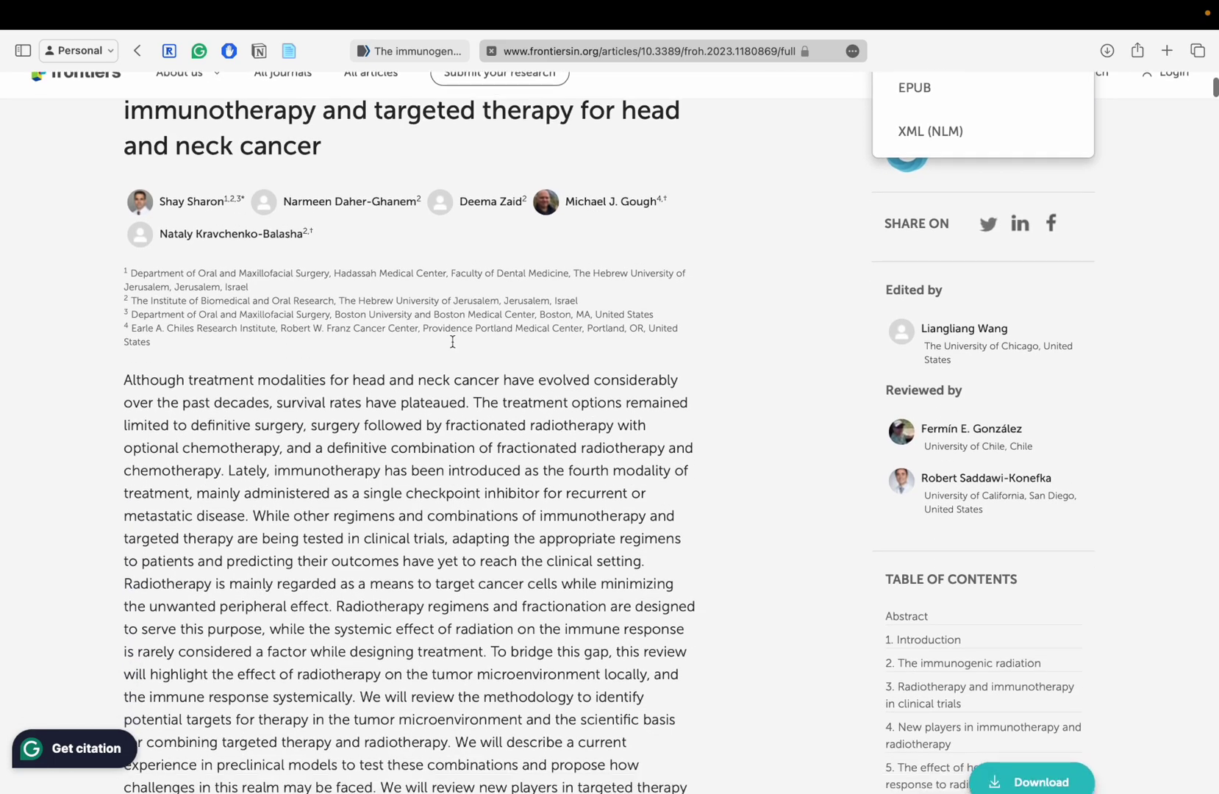
{"action": "scroll", "coordinate": [452, 343], "scroll_direction": "up", "scroll_amount": 2}
{"action": "scroll", "coordinate": [452, 342], "scroll_direction": "up", "scroll_amount": 1}
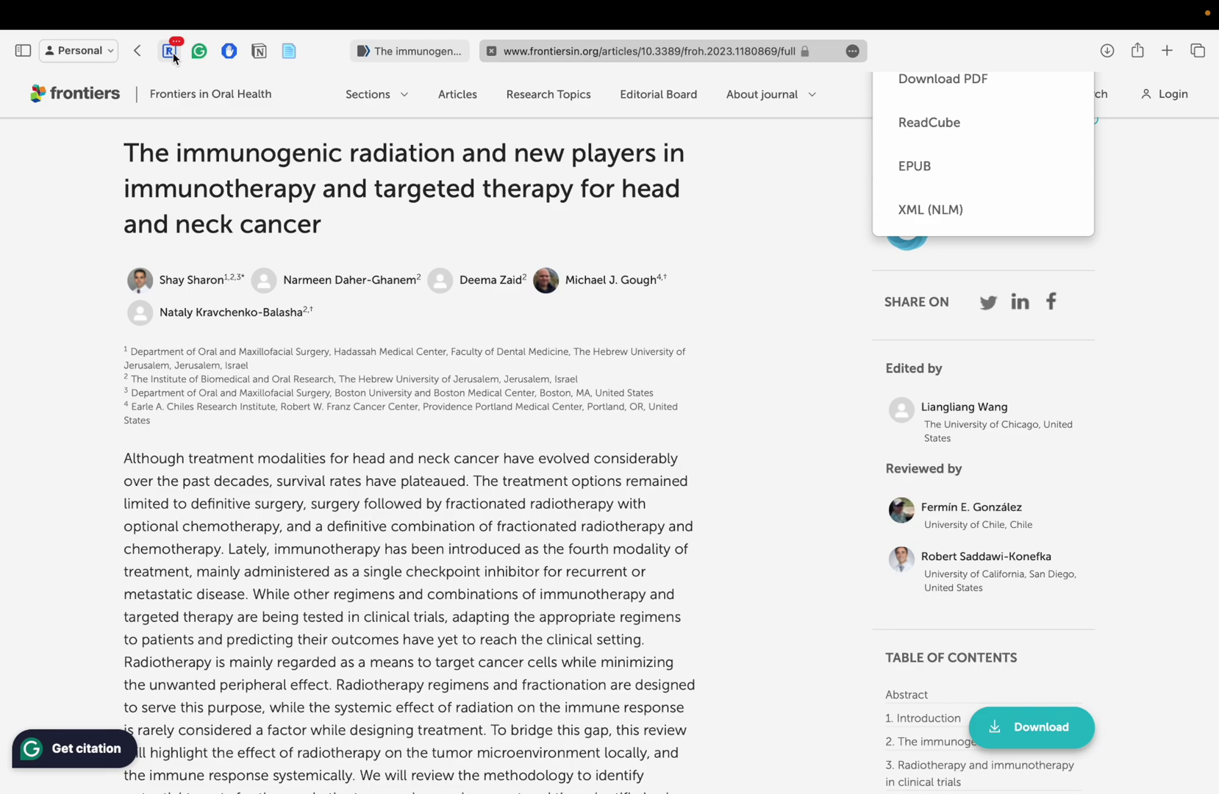
{"action": "left_click", "coordinate": [170, 51]}
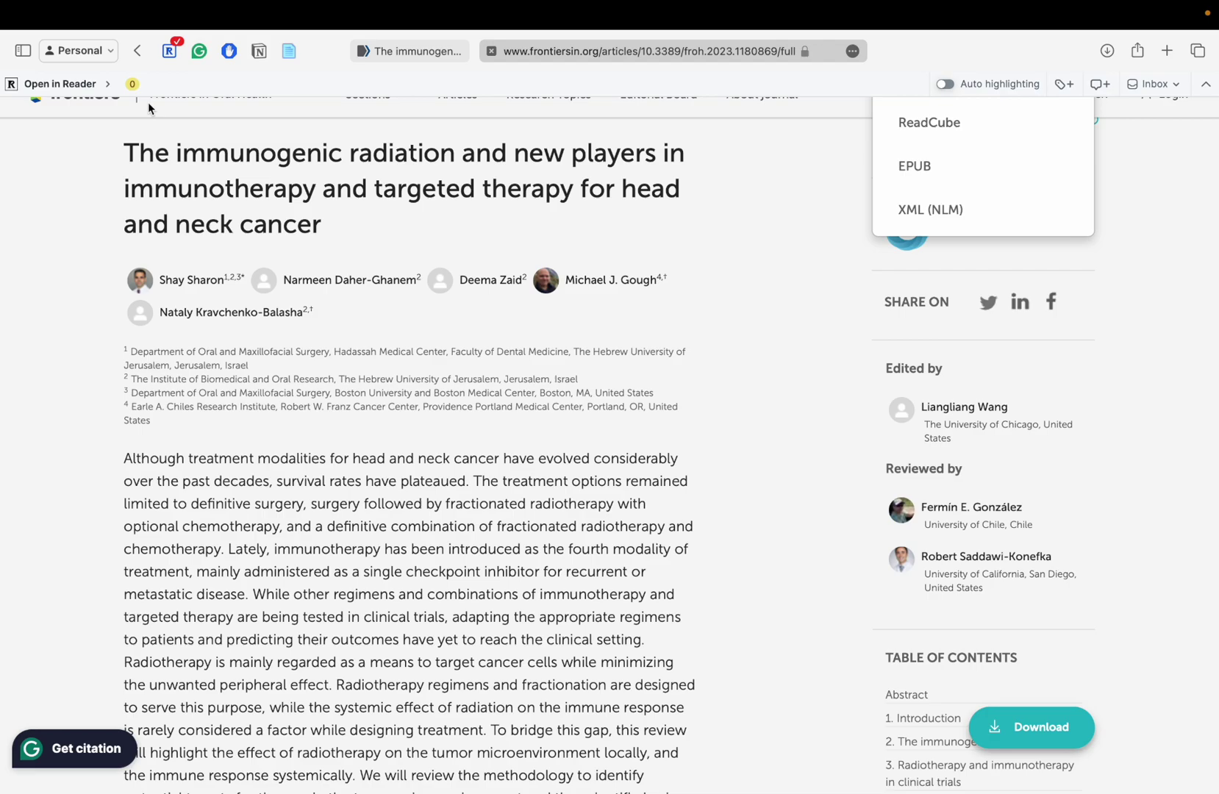
{"action": "key", "text": "ctrl+Up"}
- In Reader, hide the left contents sidebar and the right Info panel
{"action": "left_click", "coordinate": [444, 87]}
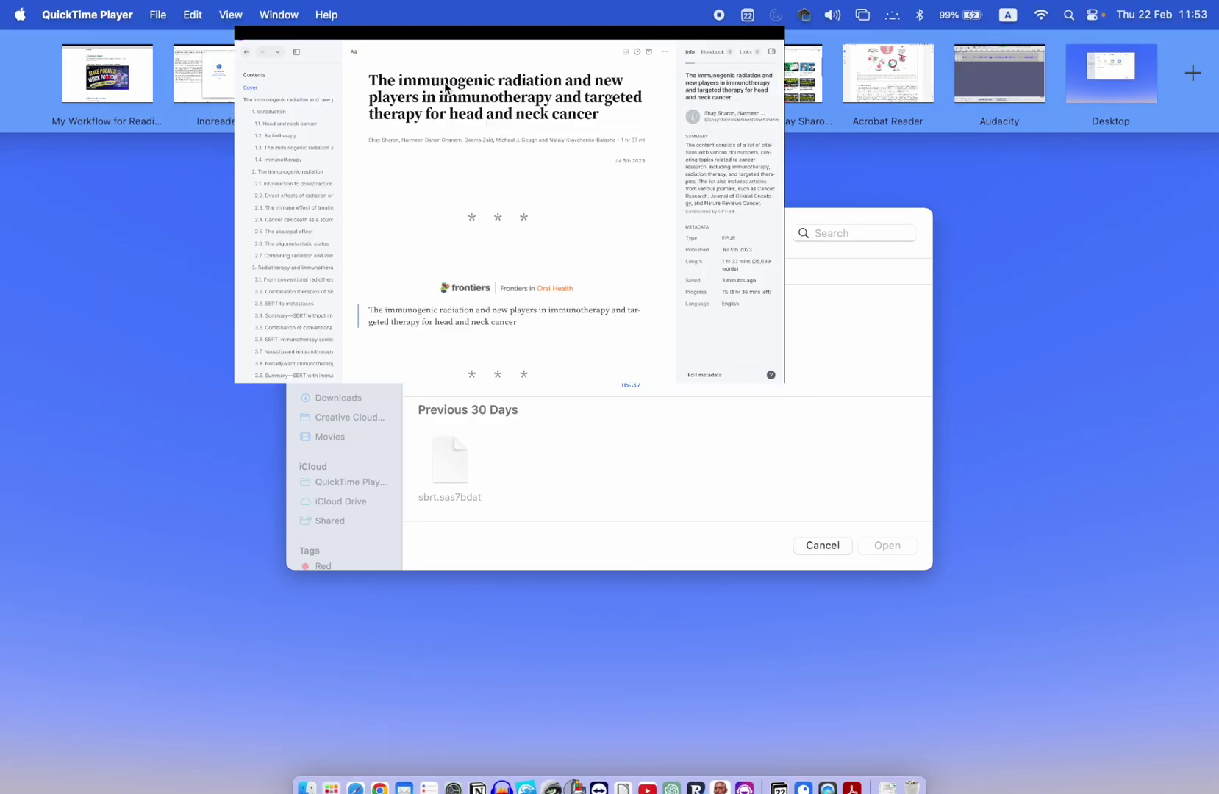
{"action": "scroll", "coordinate": [519, 287], "scroll_direction": "down", "scroll_amount": 10}
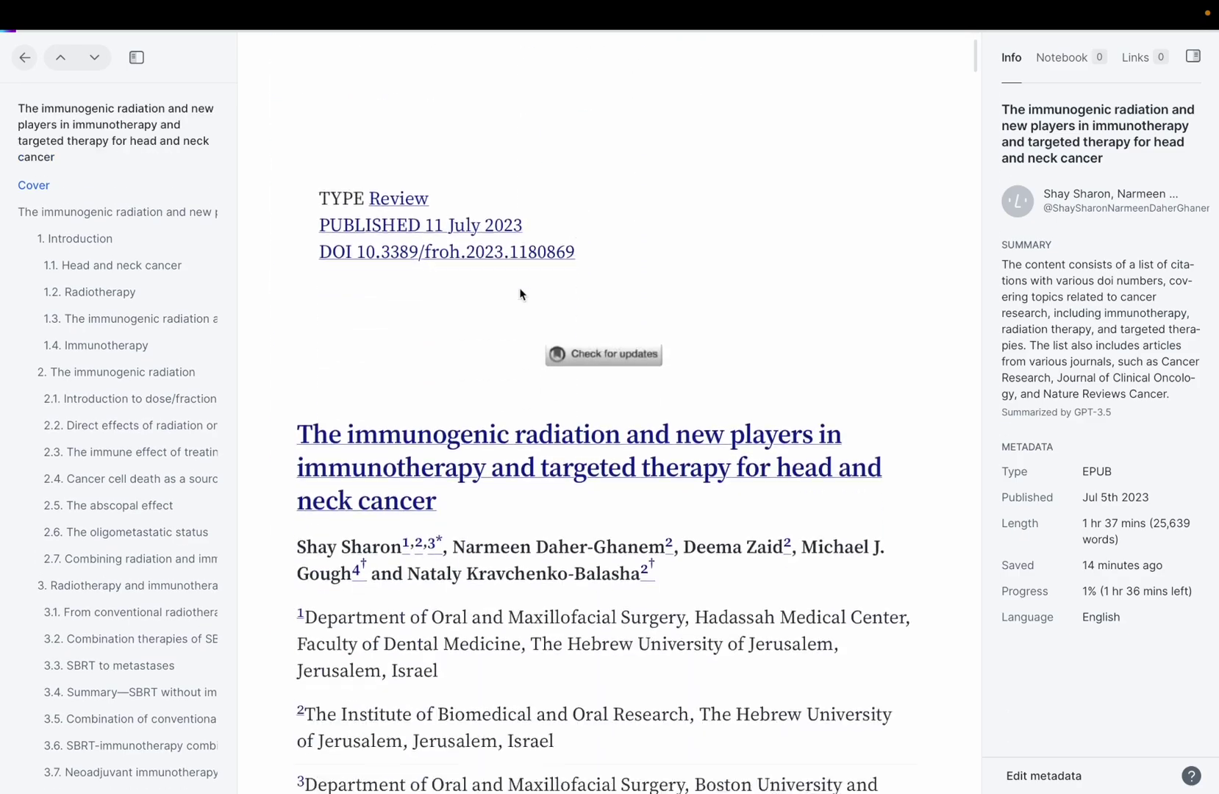
{"action": "scroll", "coordinate": [520, 291], "scroll_direction": "down", "scroll_amount": 15}
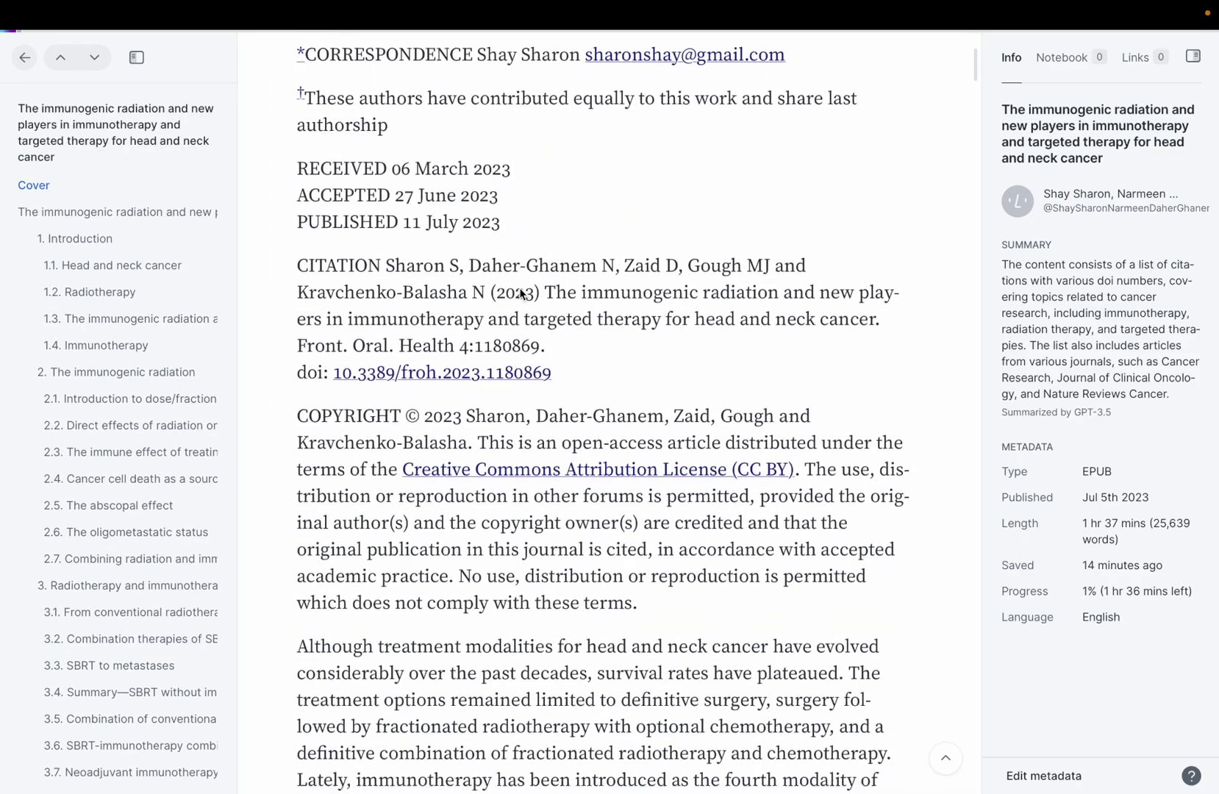
{"action": "scroll", "coordinate": [520, 292], "scroll_direction": "down", "scroll_amount": 15}
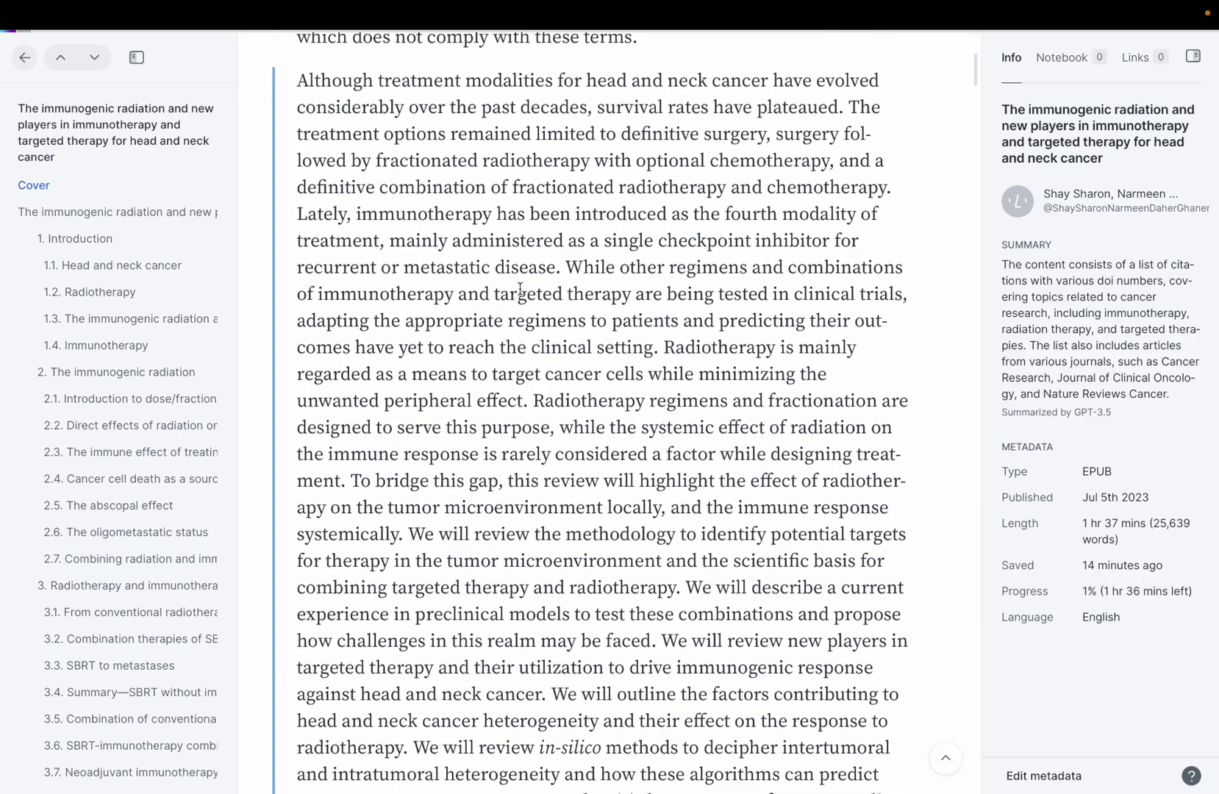
{"action": "scroll", "coordinate": [520, 288], "scroll_direction": "down", "scroll_amount": 3}
{"action": "left_click", "coordinate": [136, 57]}
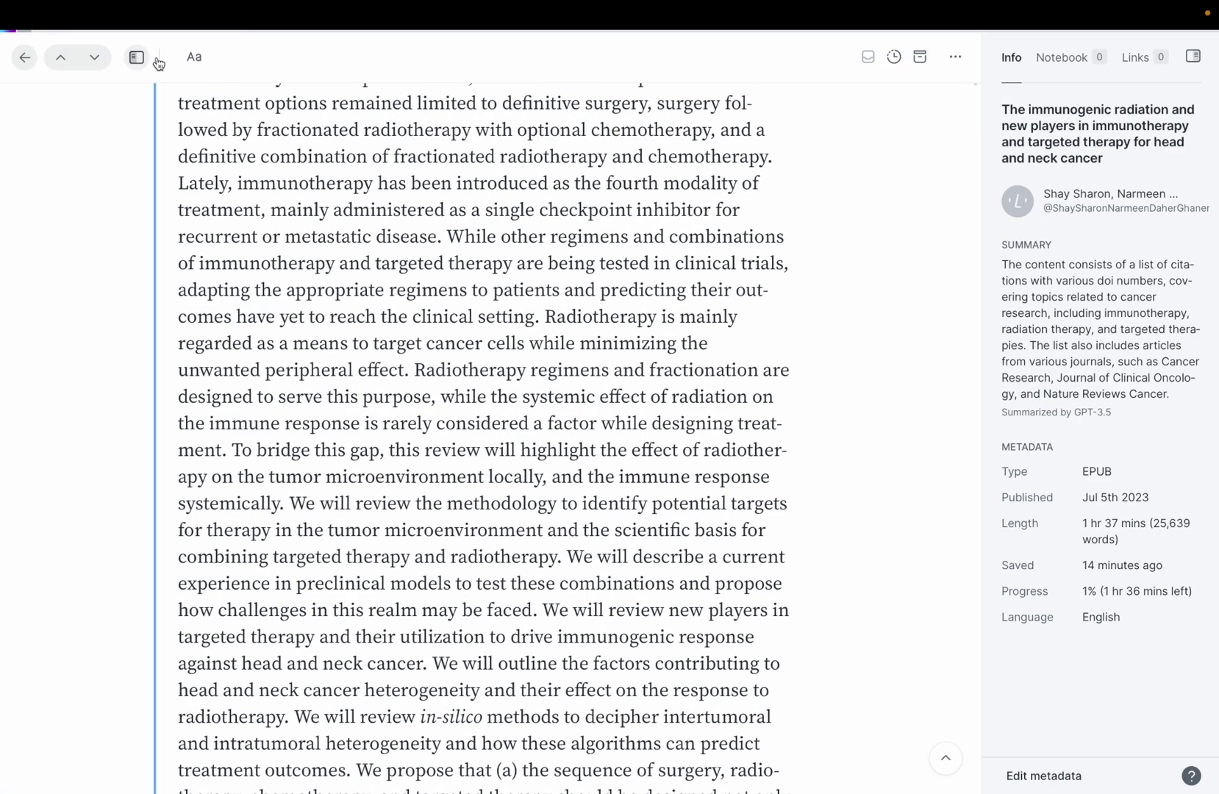
{"action": "left_click", "coordinate": [1192, 56]}
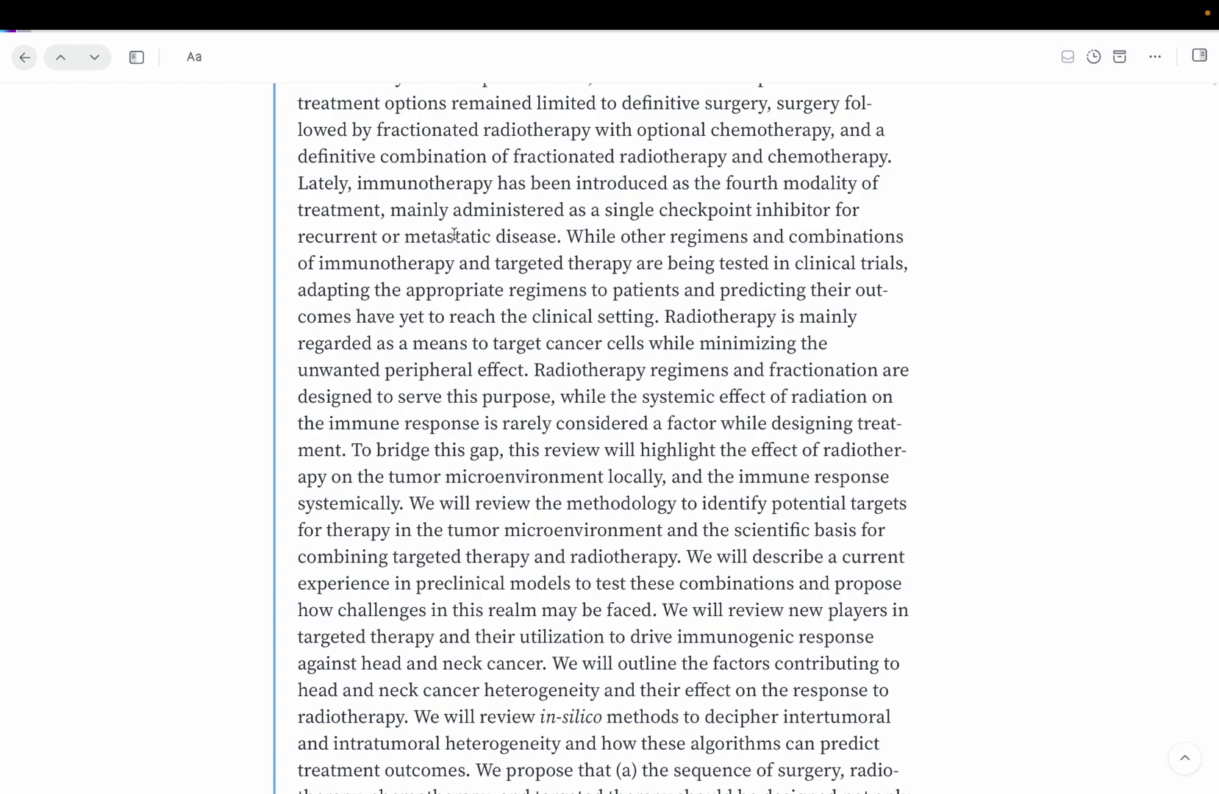
- Set the article text to 23px font size and 1.8 line spacing, keeping X-Large line width
{"action": "left_click", "coordinate": [195, 60]}
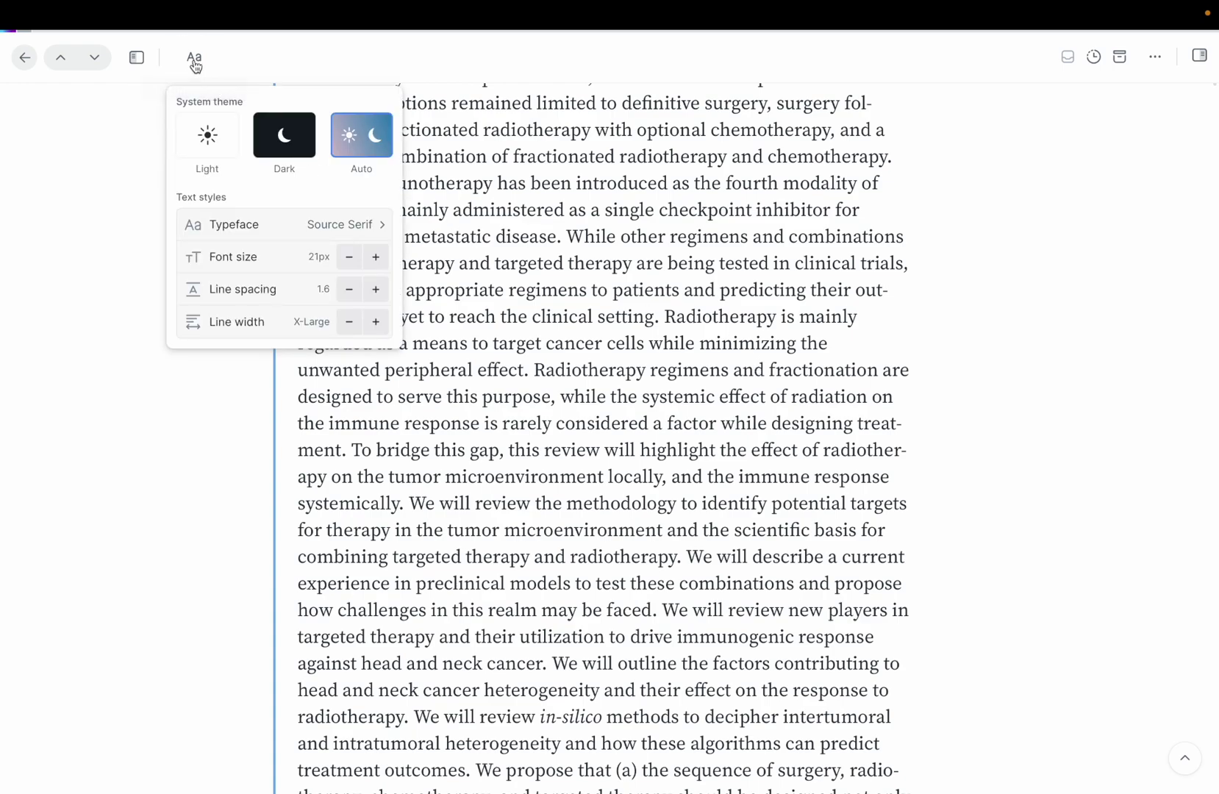
{"action": "left_click", "coordinate": [376, 257]}
{"action": "left_click", "coordinate": [375, 256]}
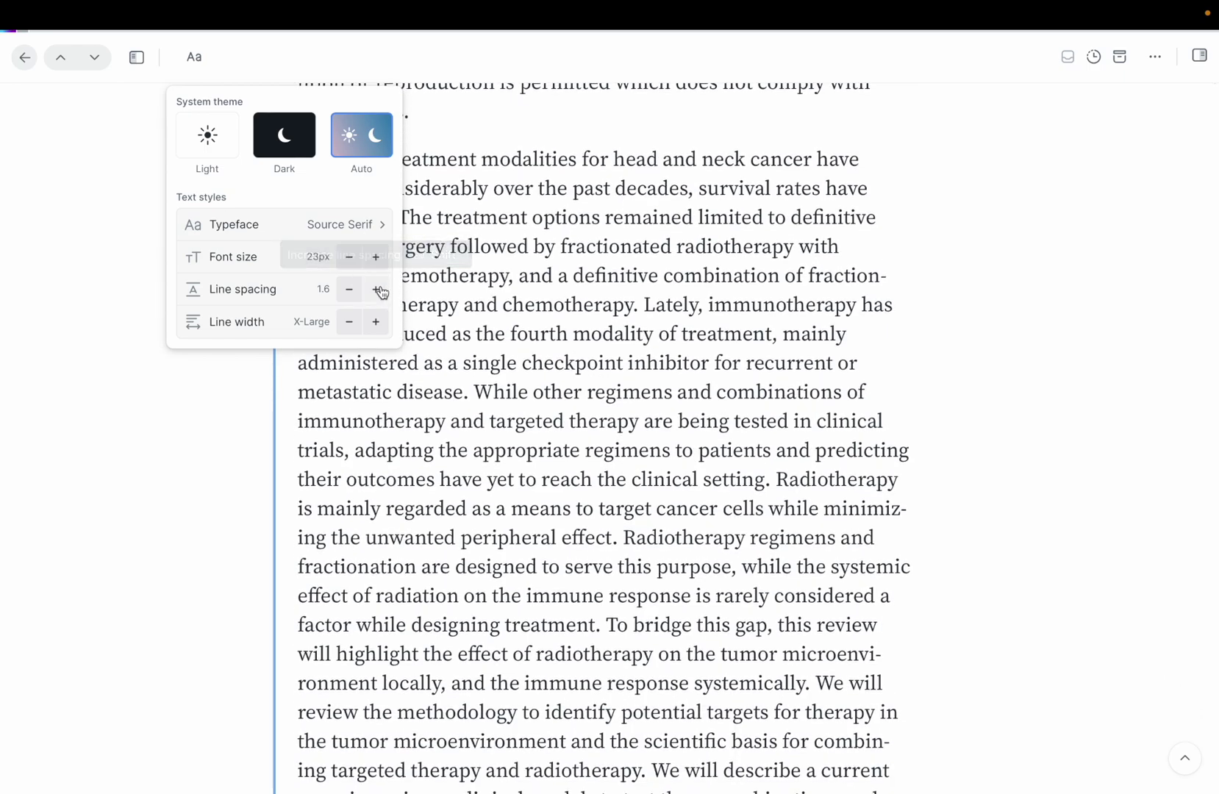
{"action": "left_click", "coordinate": [376, 289]}
{"action": "left_click", "coordinate": [376, 289]}
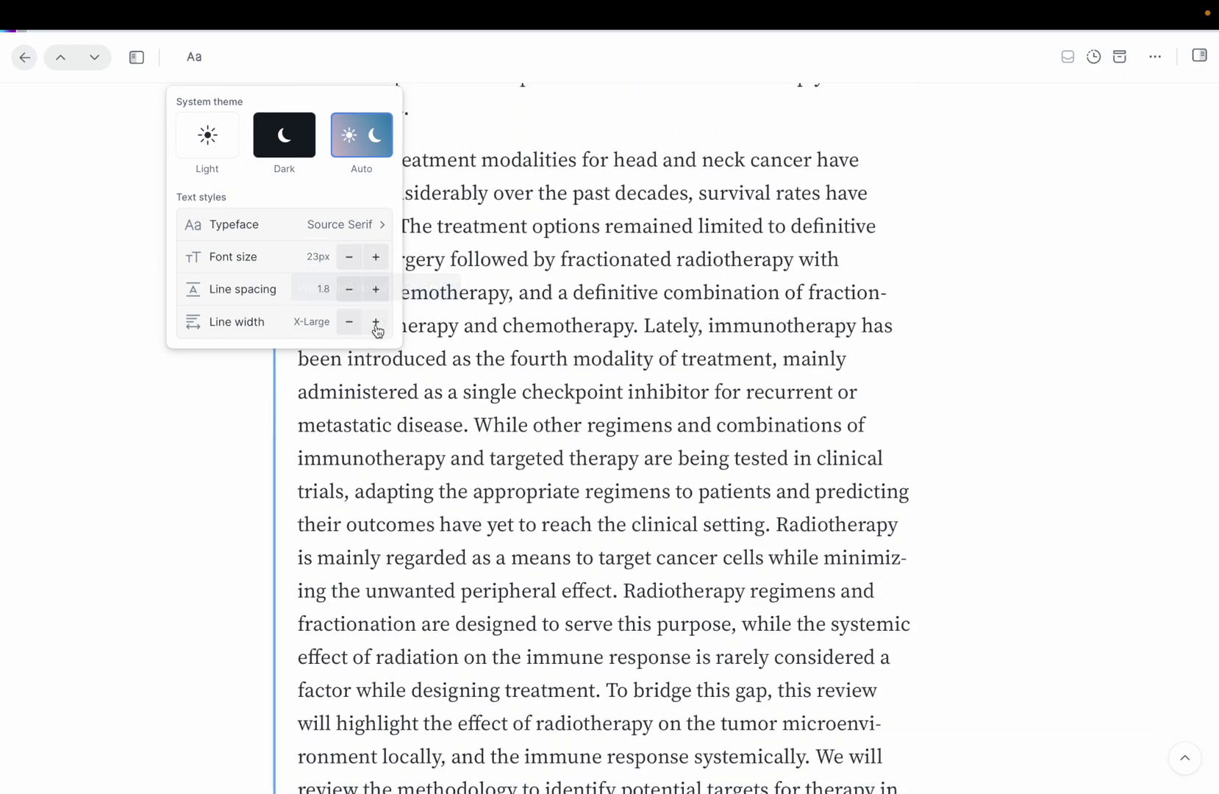
{"action": "left_click", "coordinate": [347, 325]}
{"action": "left_click", "coordinate": [348, 324]}
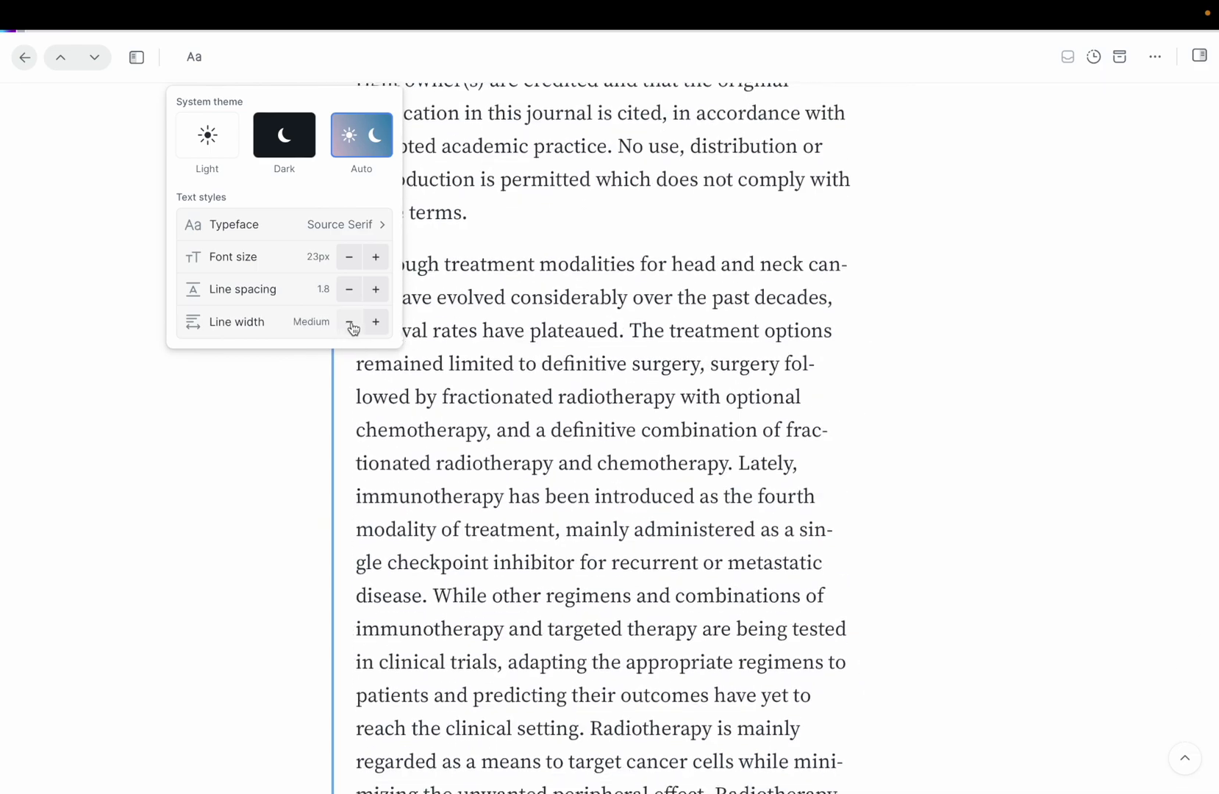
{"action": "left_click", "coordinate": [377, 322]}
{"action": "left_click", "coordinate": [377, 324]}
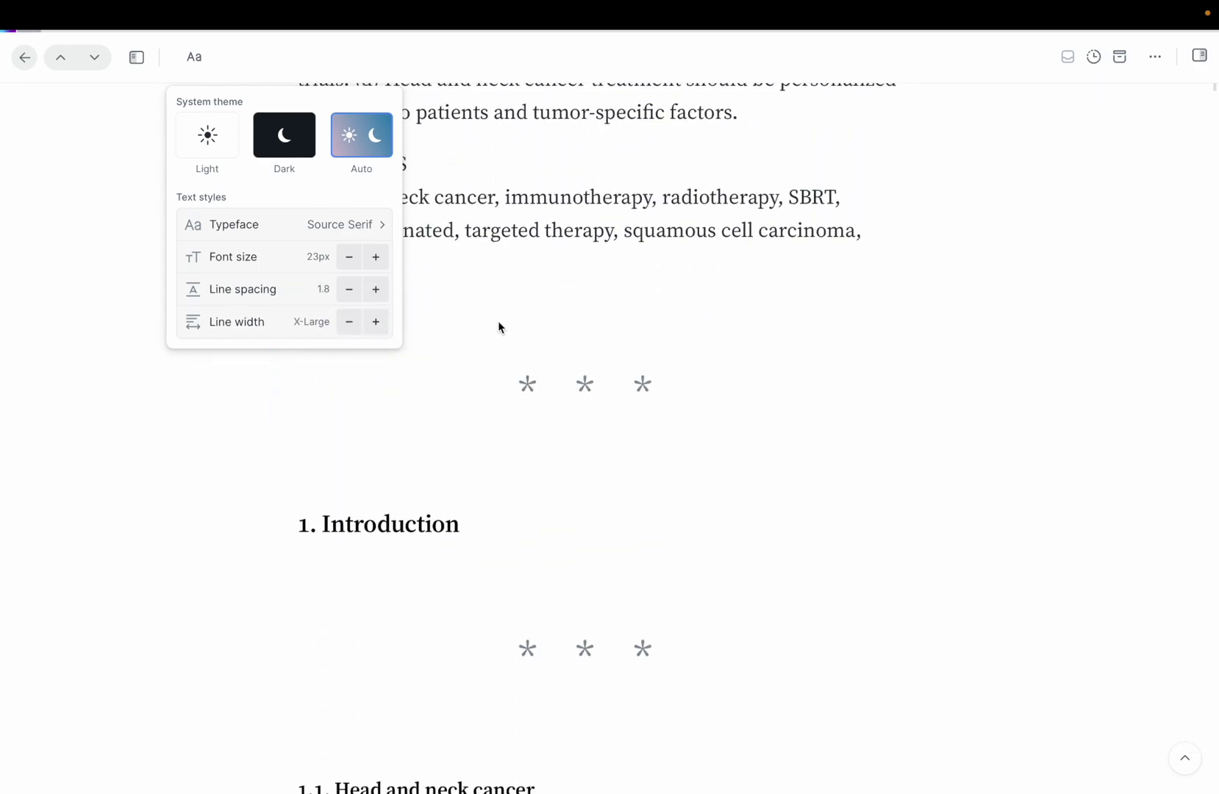
- Highlight part of the HNSCC treatment-approaches sentence in section 1.1, then delete that highlight
{"action": "left_click", "coordinate": [512, 283]}
{"action": "scroll", "coordinate": [513, 287], "scroll_direction": "down", "scroll_amount": 10}
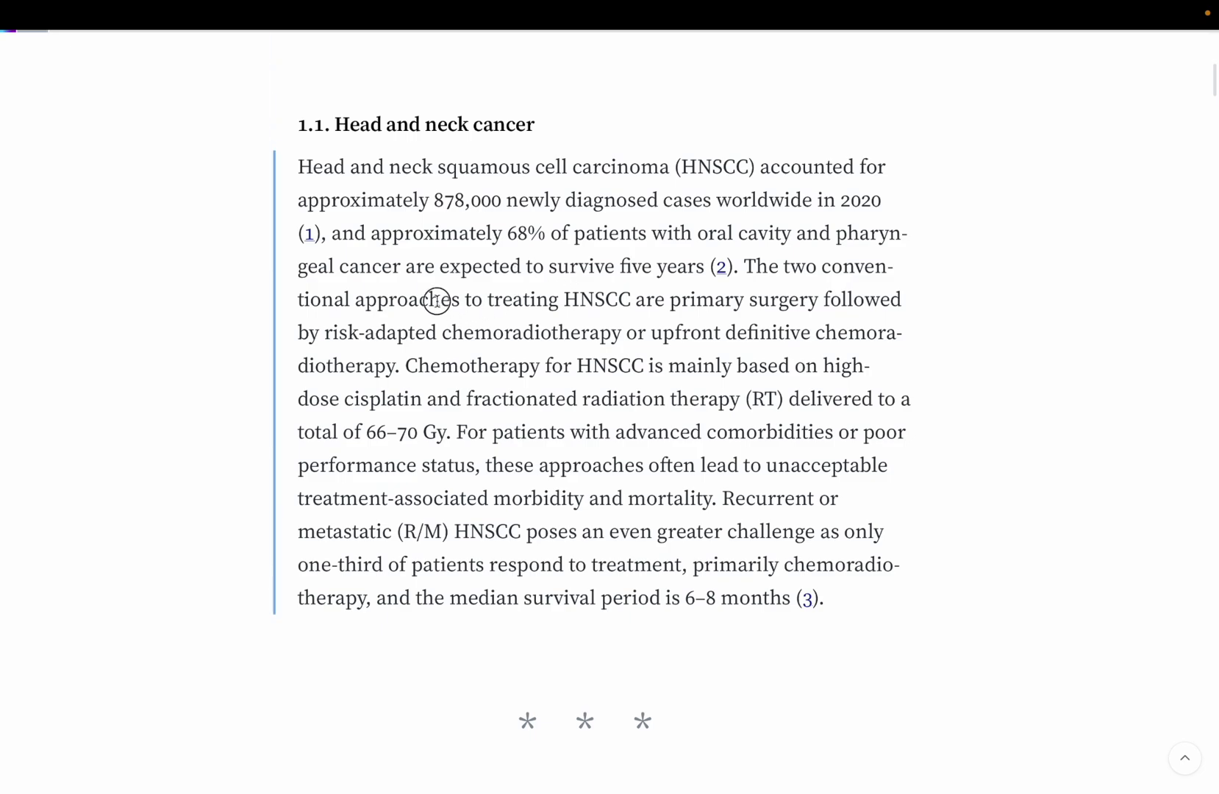
{"action": "left_click_drag", "start_coordinate": [439, 299], "coordinate": [739, 294]}
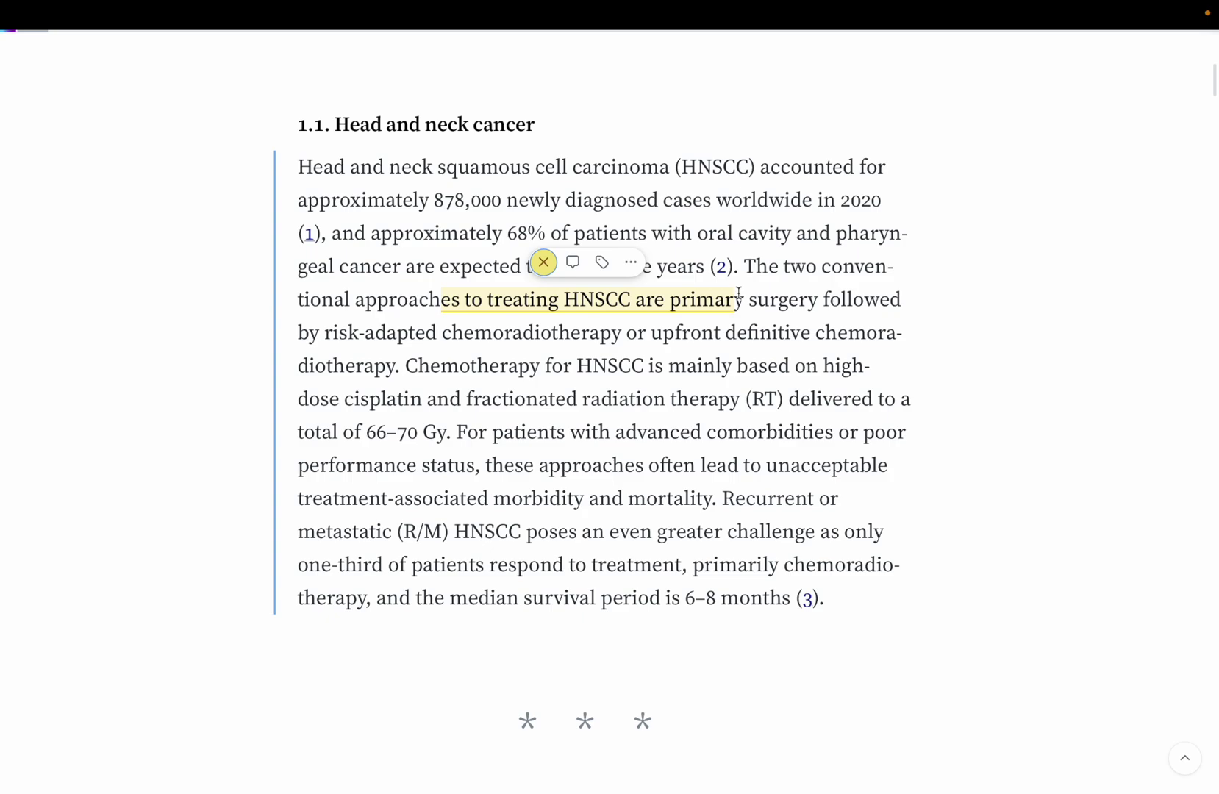
{"action": "left_click", "coordinate": [543, 262]}
- Read on down to section 1.4 Immunotherapy
{"action": "scroll", "coordinate": [628, 427], "scroll_direction": "down", "scroll_amount": 10}
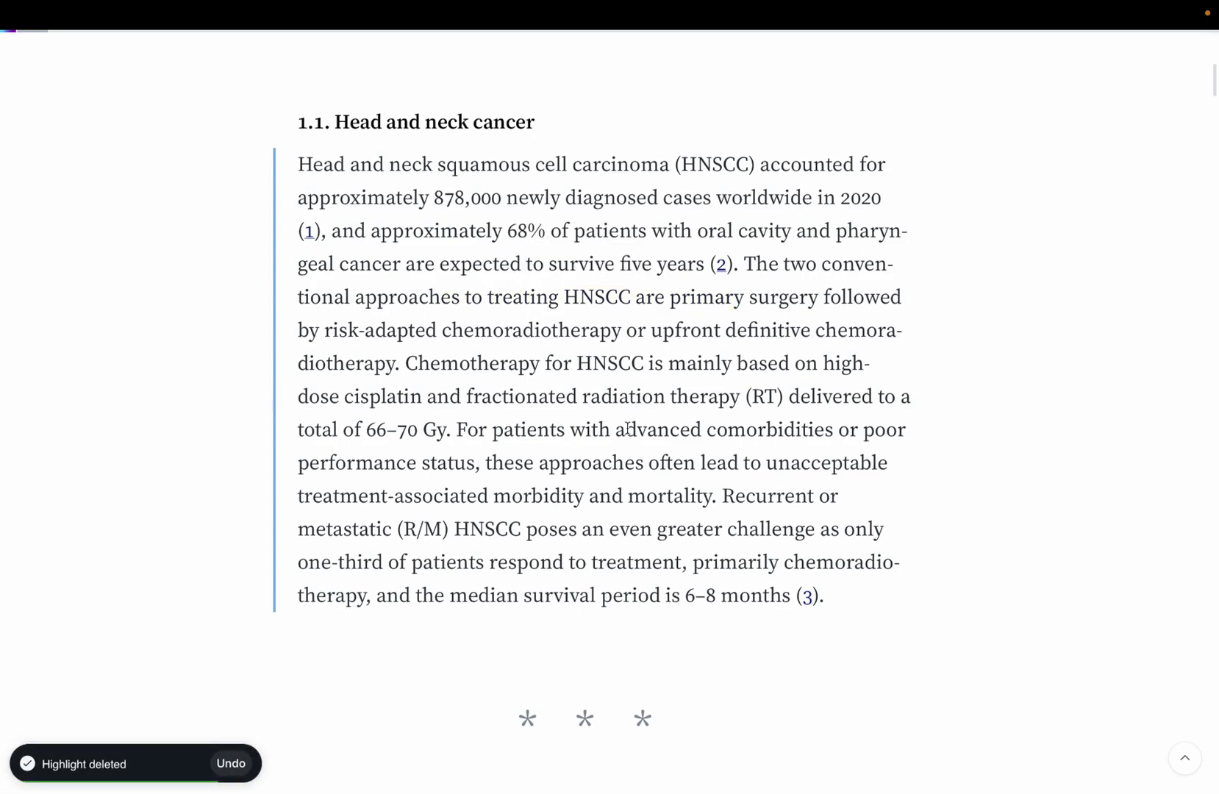
{"action": "scroll", "coordinate": [627, 430], "scroll_direction": "down", "scroll_amount": 20}
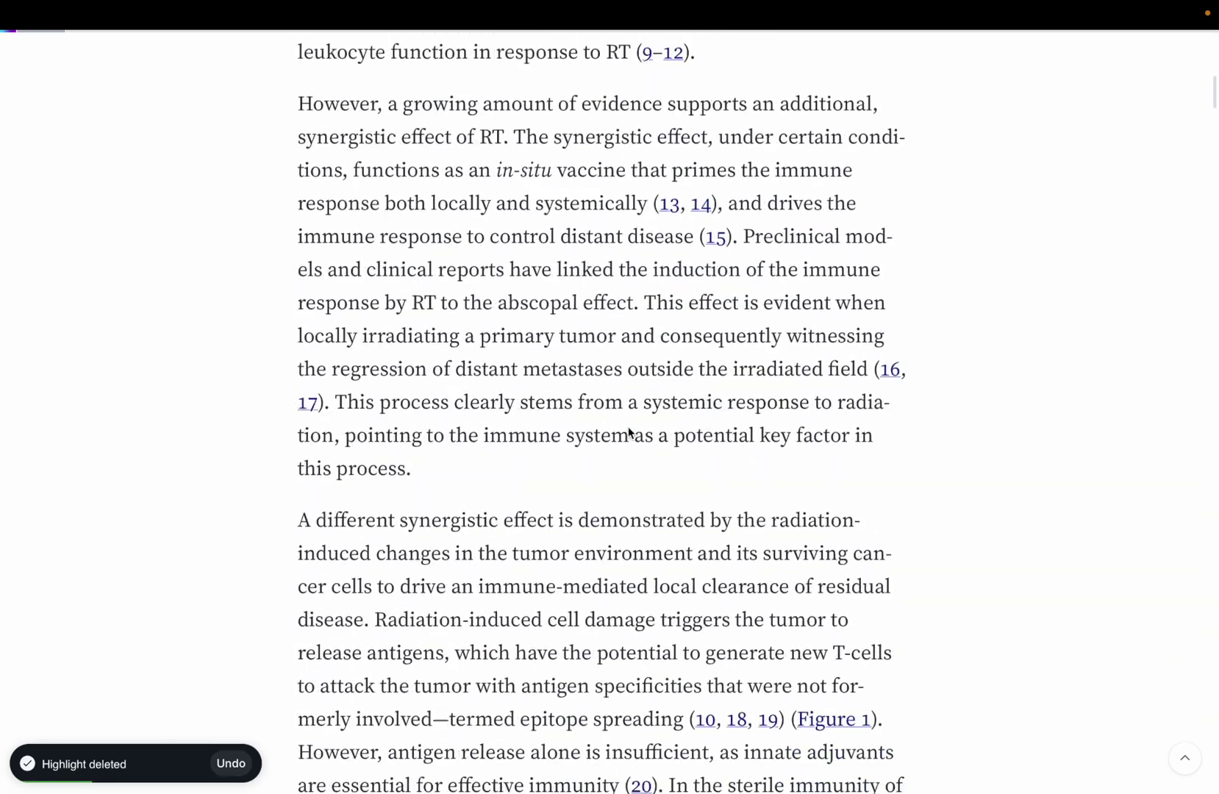
{"action": "scroll", "coordinate": [628, 427], "scroll_direction": "down", "scroll_amount": 14}
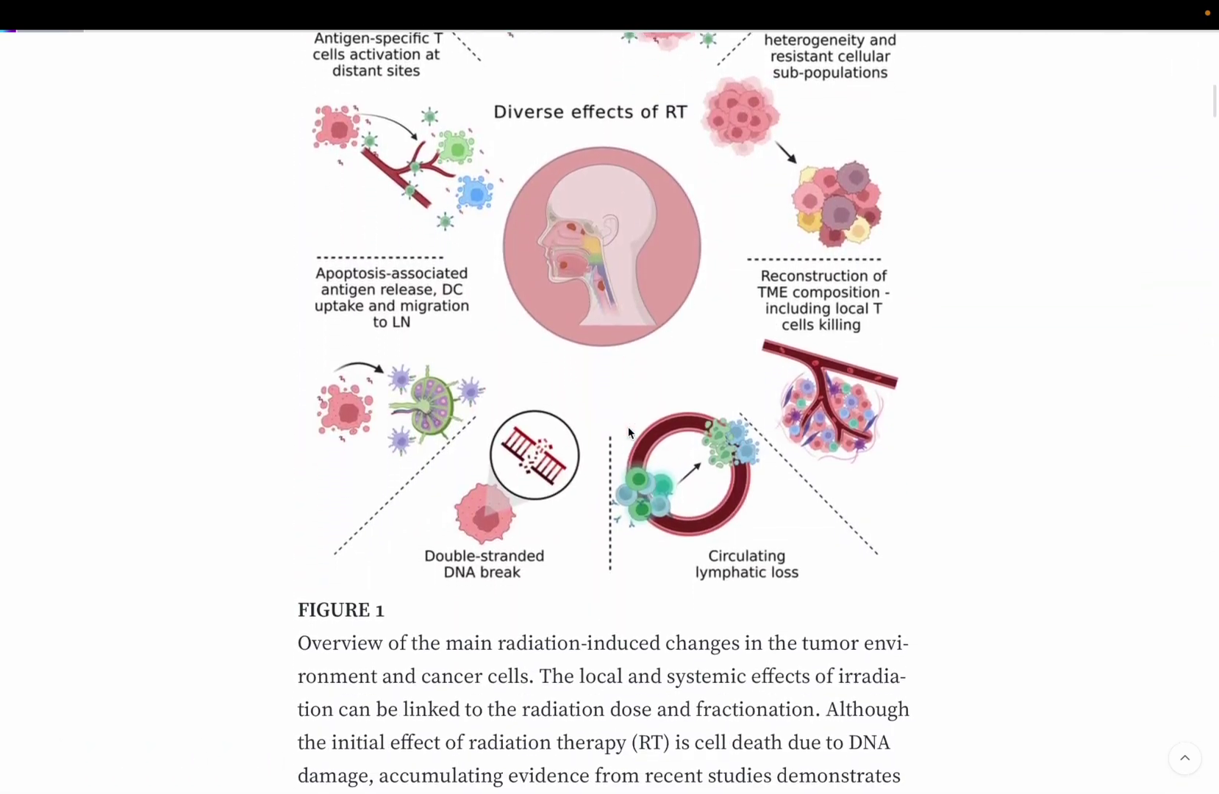
{"action": "scroll", "coordinate": [628, 430], "scroll_direction": "down", "scroll_amount": 13}
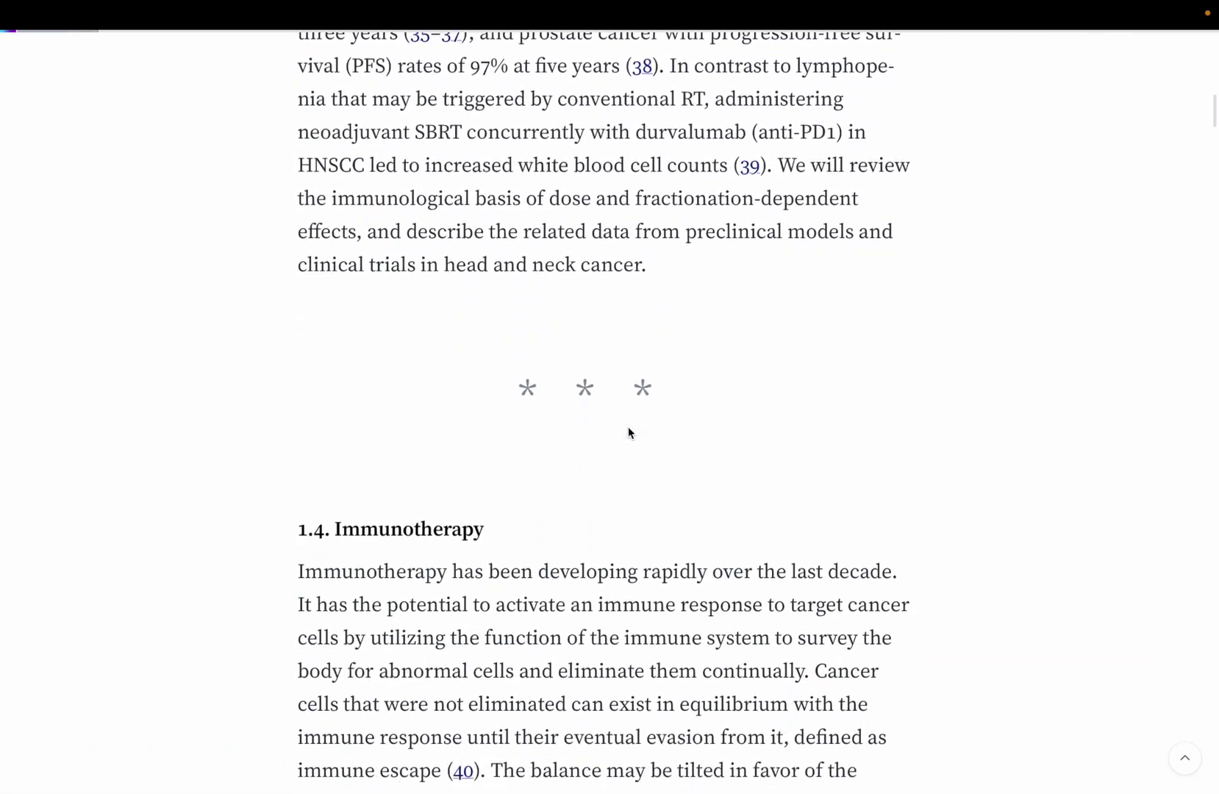
- Zoom the Acrobat PDF to 169% around section 1.4 Immunotherapy
{"action": "key", "text": "ctrl+Up"}
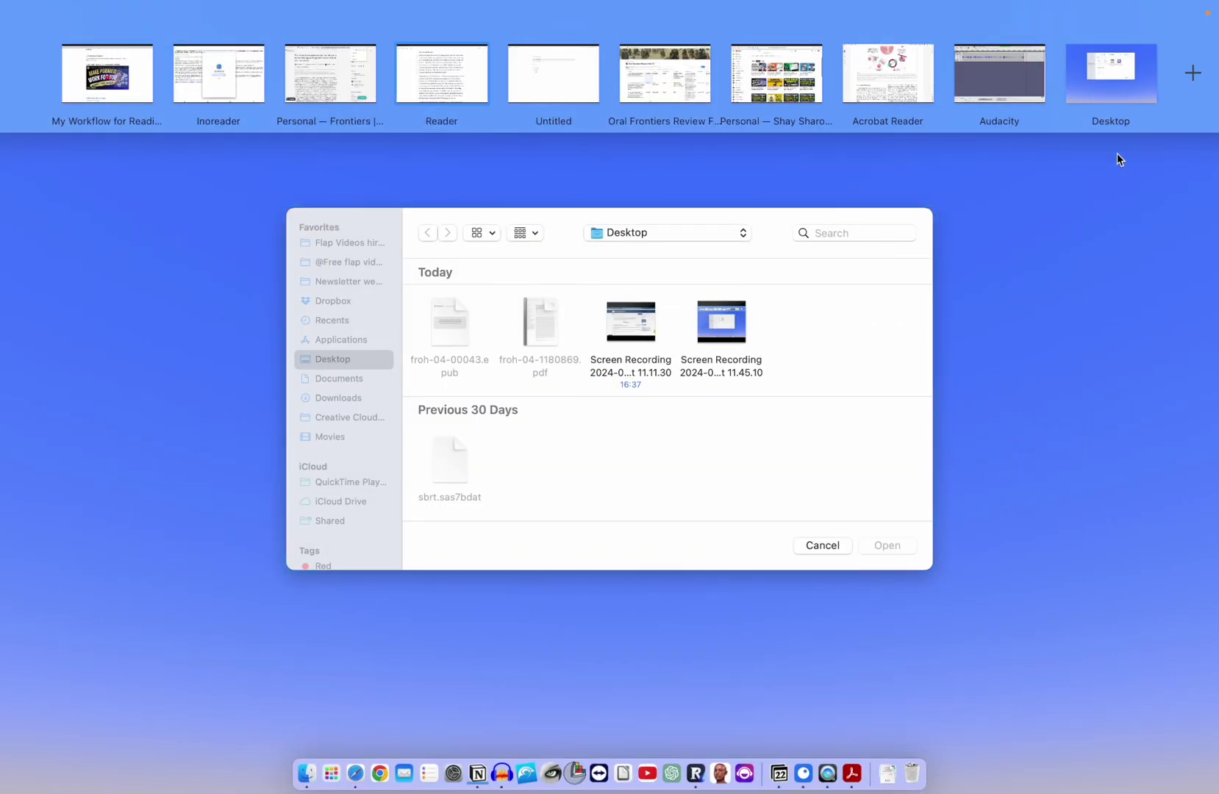
{"action": "left_click", "coordinate": [898, 73]}
{"action": "scroll", "coordinate": [714, 495], "scroll_direction": "up", "scroll_amount": 3}
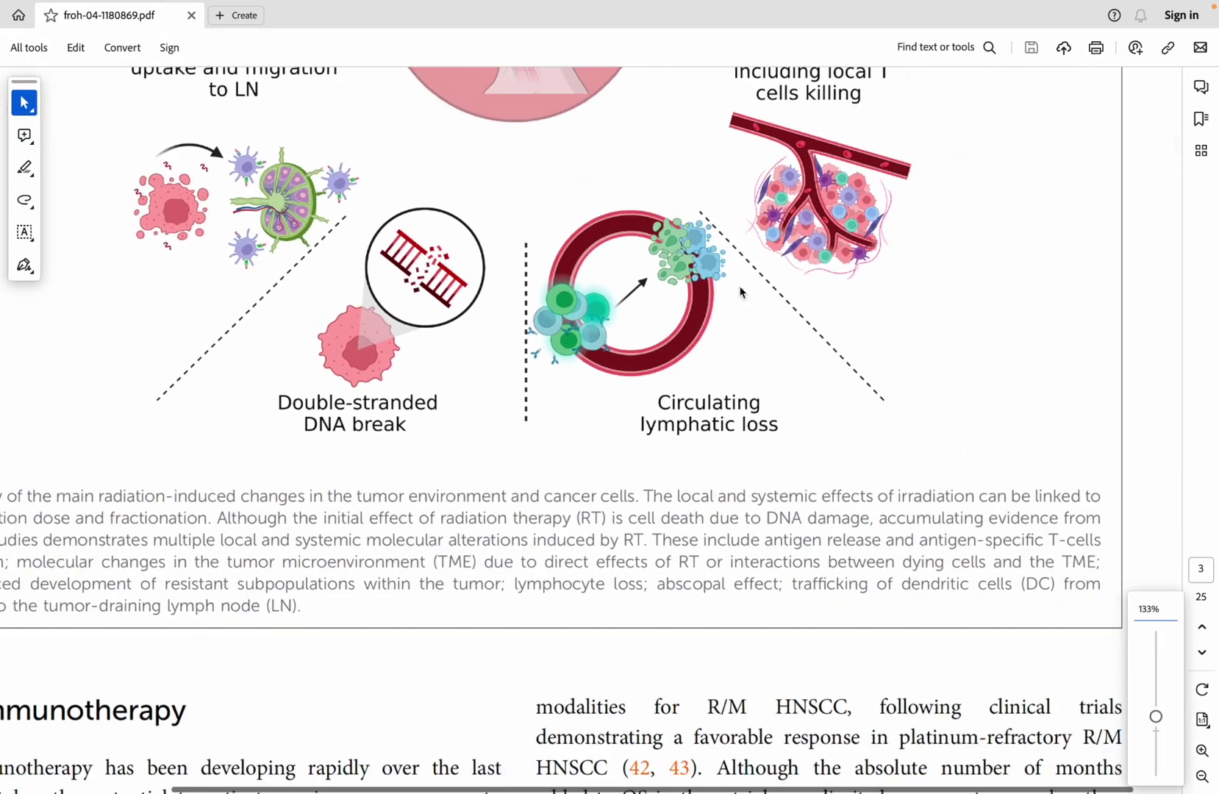
{"action": "scroll", "coordinate": [762, 522], "scroll_direction": "down", "scroll_amount": 5}
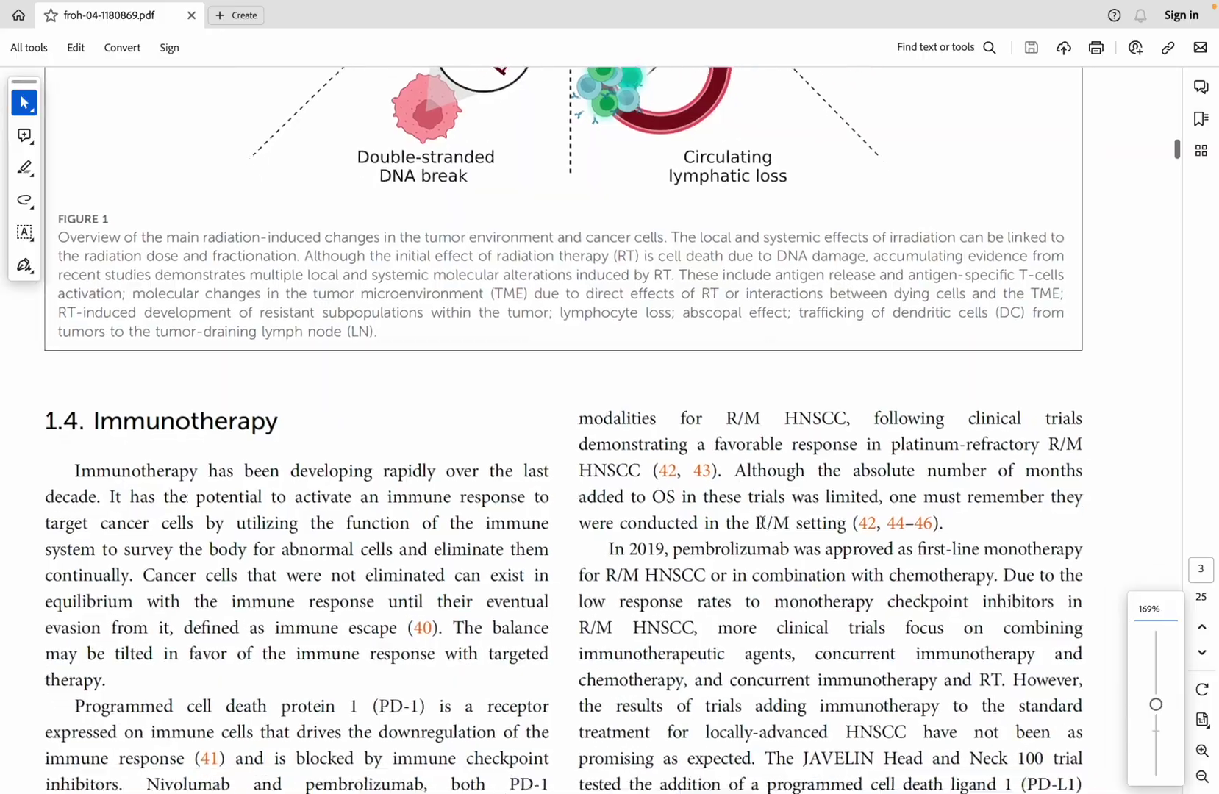
{"action": "scroll", "coordinate": [762, 522], "scroll_direction": "up", "scroll_amount": 5}
{"action": "scroll", "coordinate": [762, 521], "scroll_direction": "down", "scroll_amount": 3}
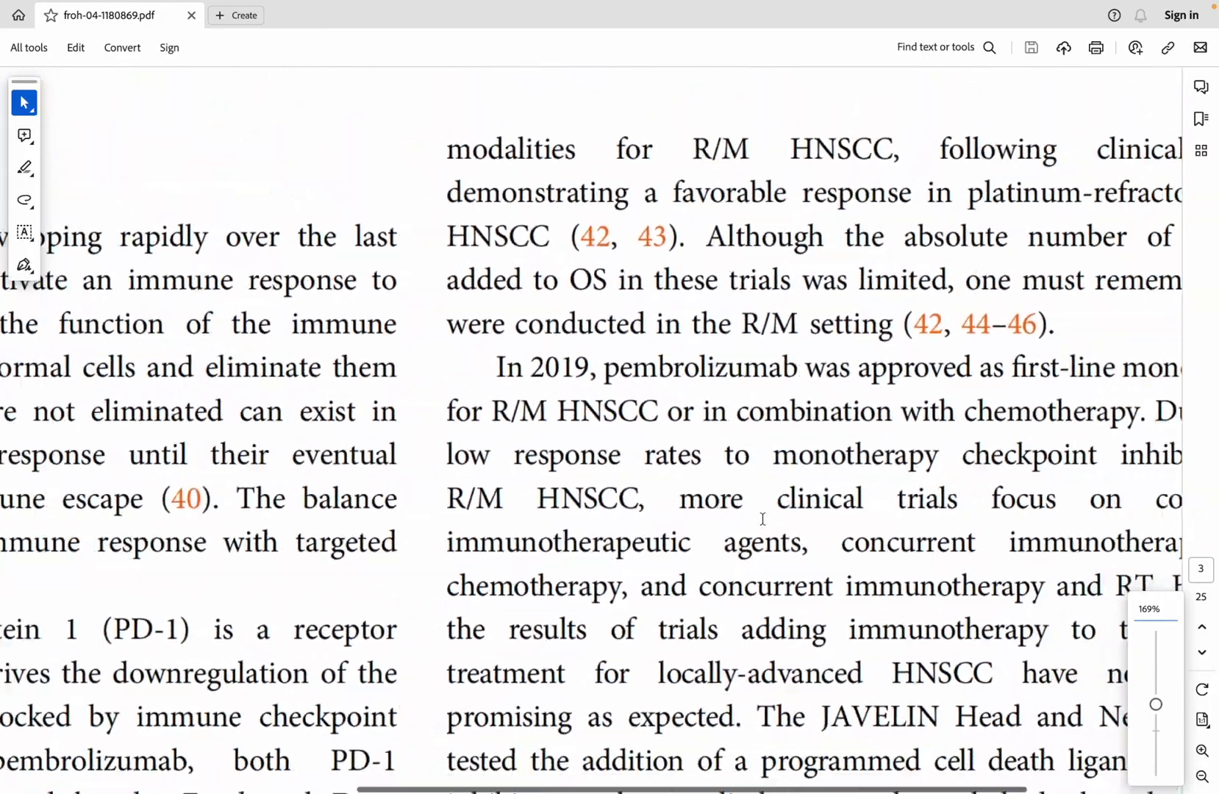
{"action": "scroll", "coordinate": [763, 519], "scroll_direction": "up", "scroll_amount": 2}
- Switch to Readwise Reader showing section 1.4 and its PD-1 inhibitor paragraph
{"action": "key", "text": "ctrl+Up"}
{"action": "key", "text": "ctrl+Right"}
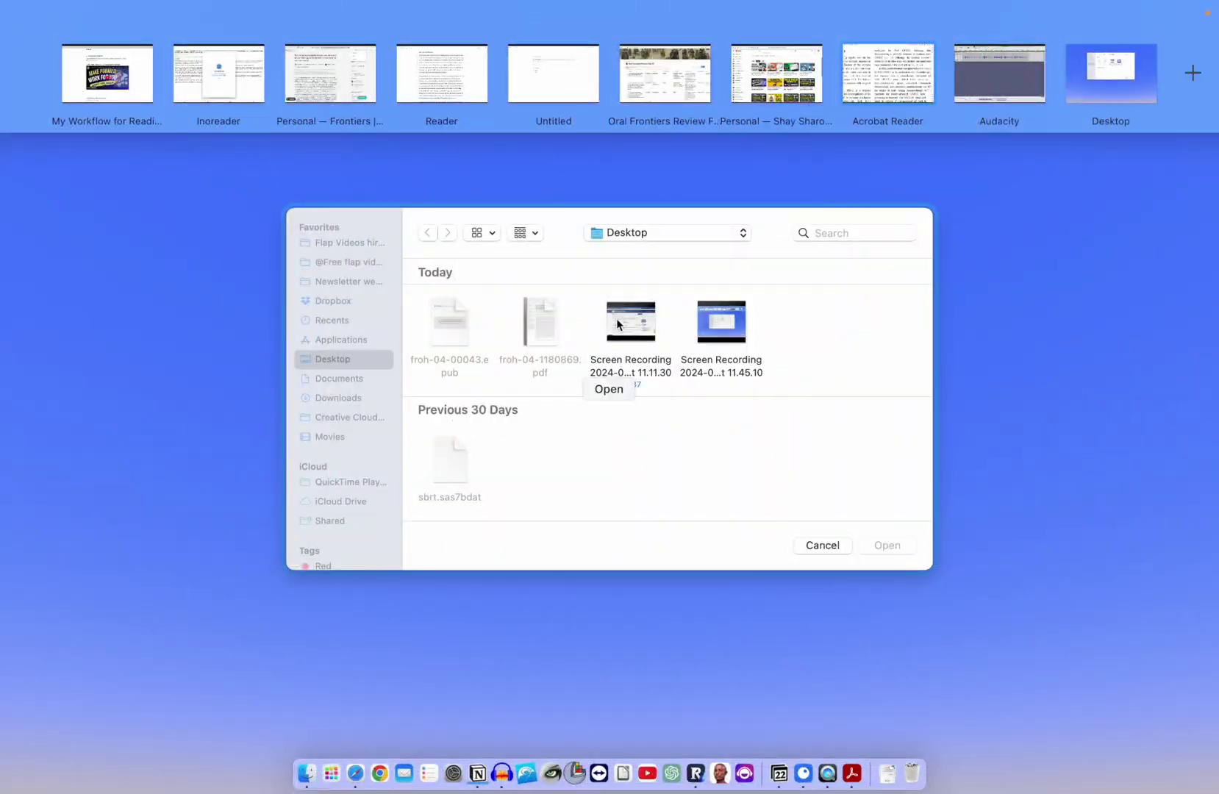
{"action": "left_click", "coordinate": [341, 81]}
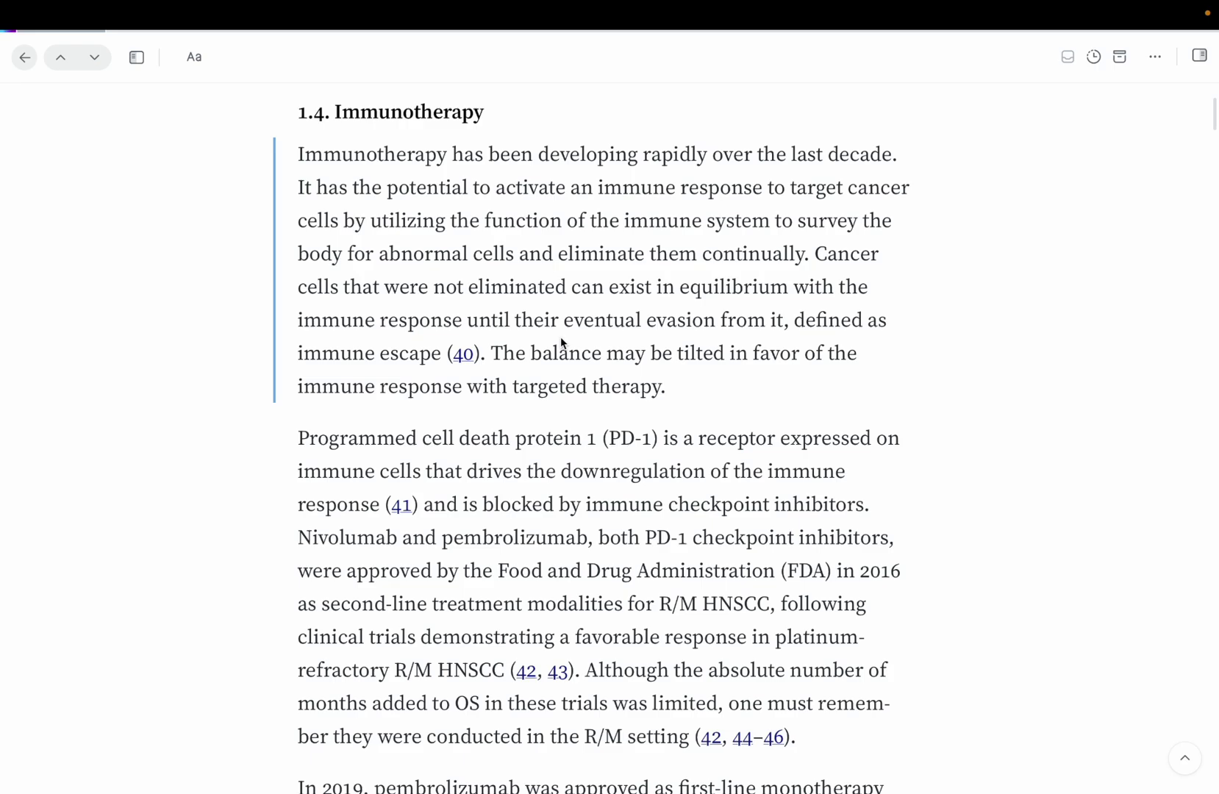
- Return to the article's PubMed abstract page and open its free full text on PMC
{"action": "key", "text": "ctrl+Up"}
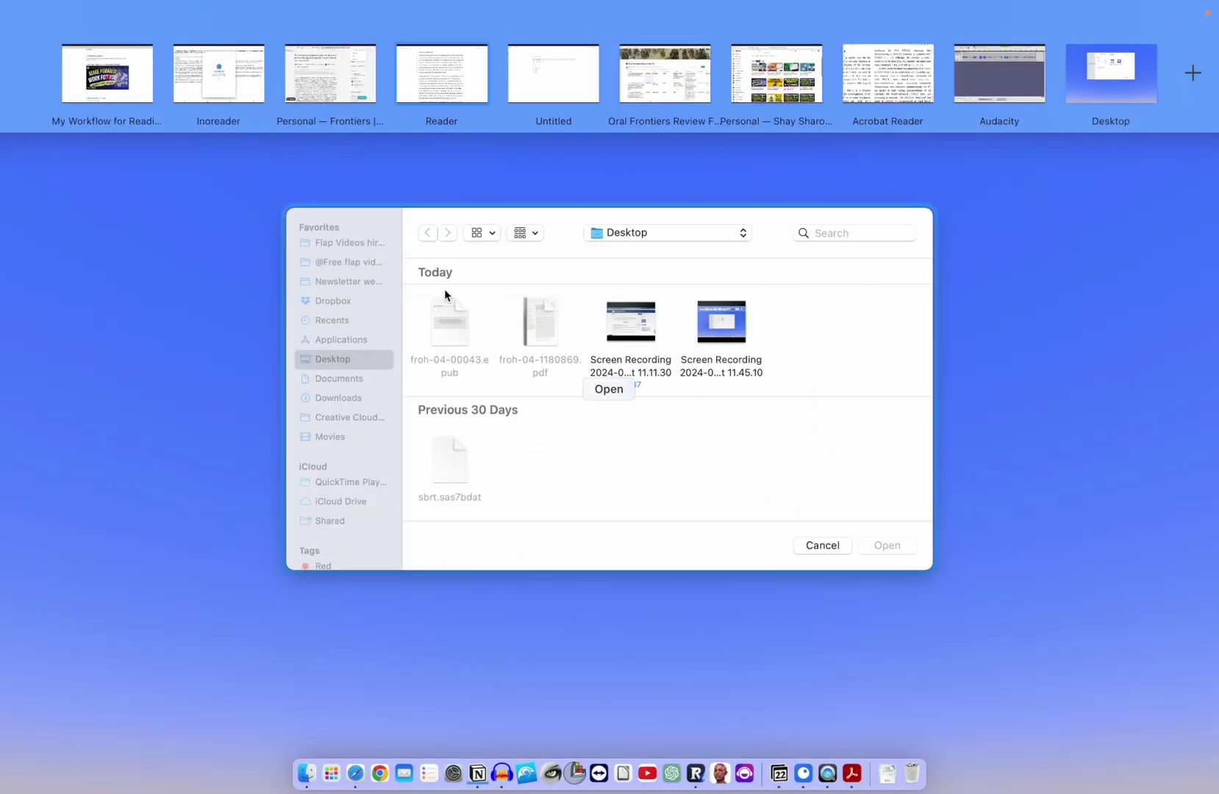
{"action": "left_click", "coordinate": [330, 74]}
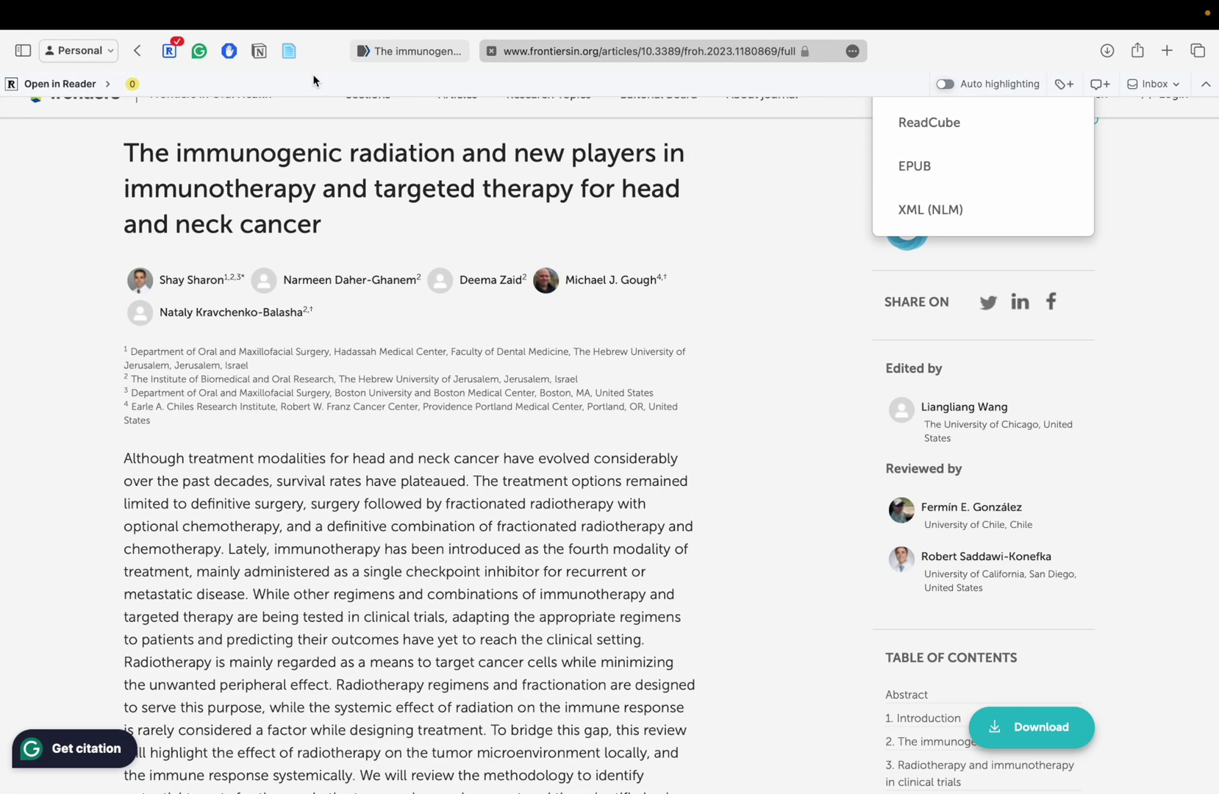
{"action": "left_click", "coordinate": [138, 50]}
{"action": "left_click", "coordinate": [899, 192]}
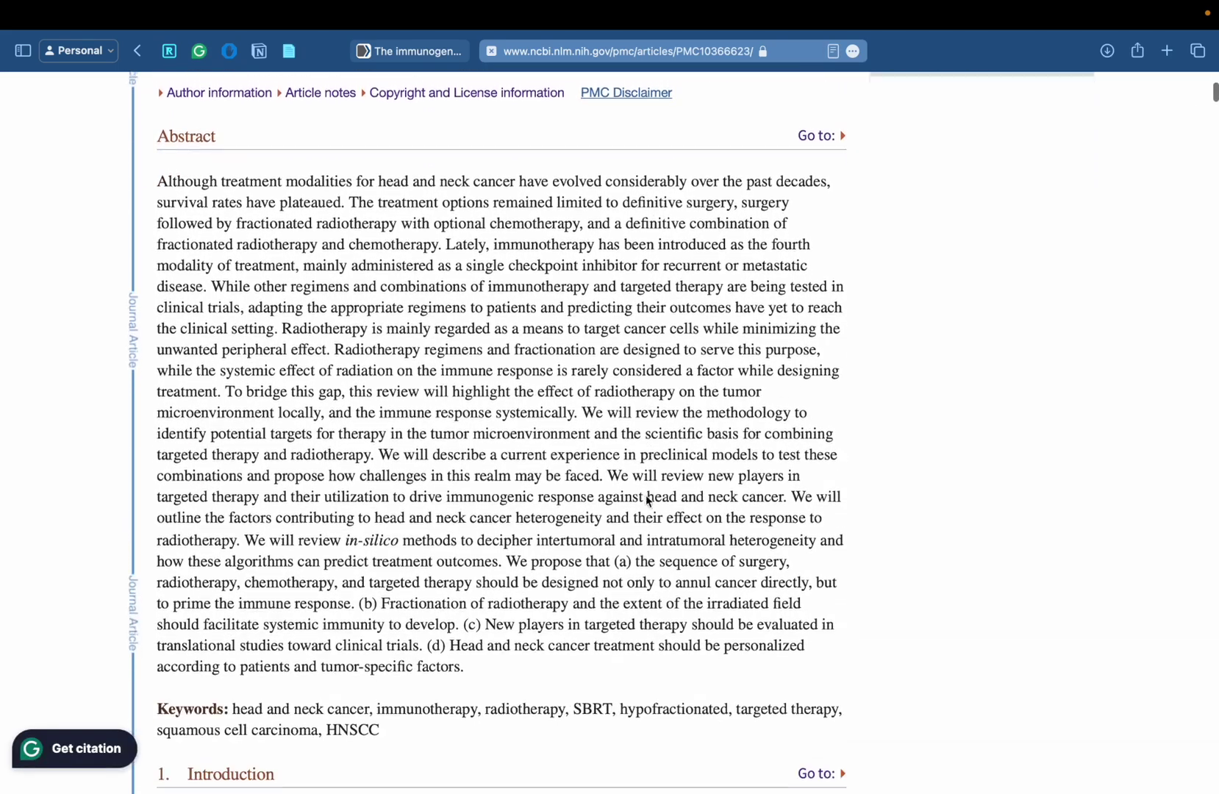
{"action": "scroll", "coordinate": [629, 364], "scroll_direction": "down", "scroll_amount": 8}
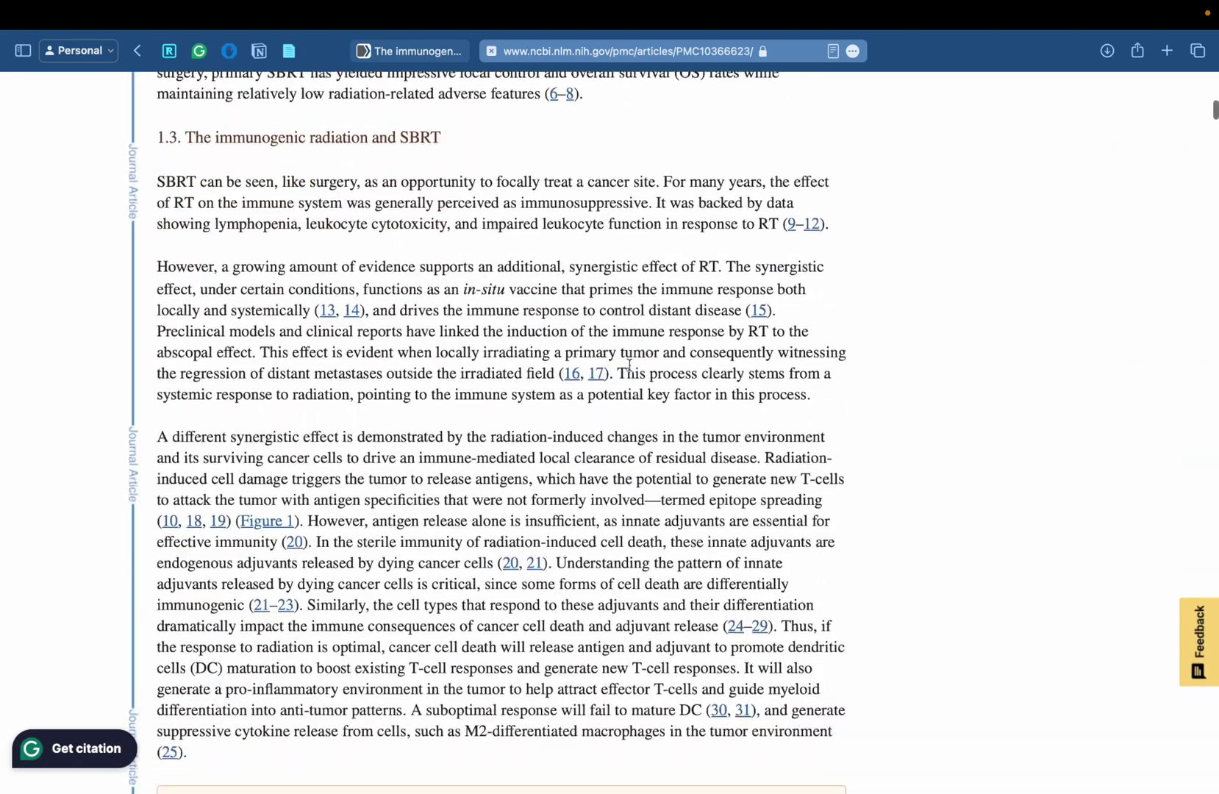
- Select the entire PMC10366623 full-text article page
{"action": "scroll", "coordinate": [588, 353], "scroll_direction": "up", "scroll_amount": 12}
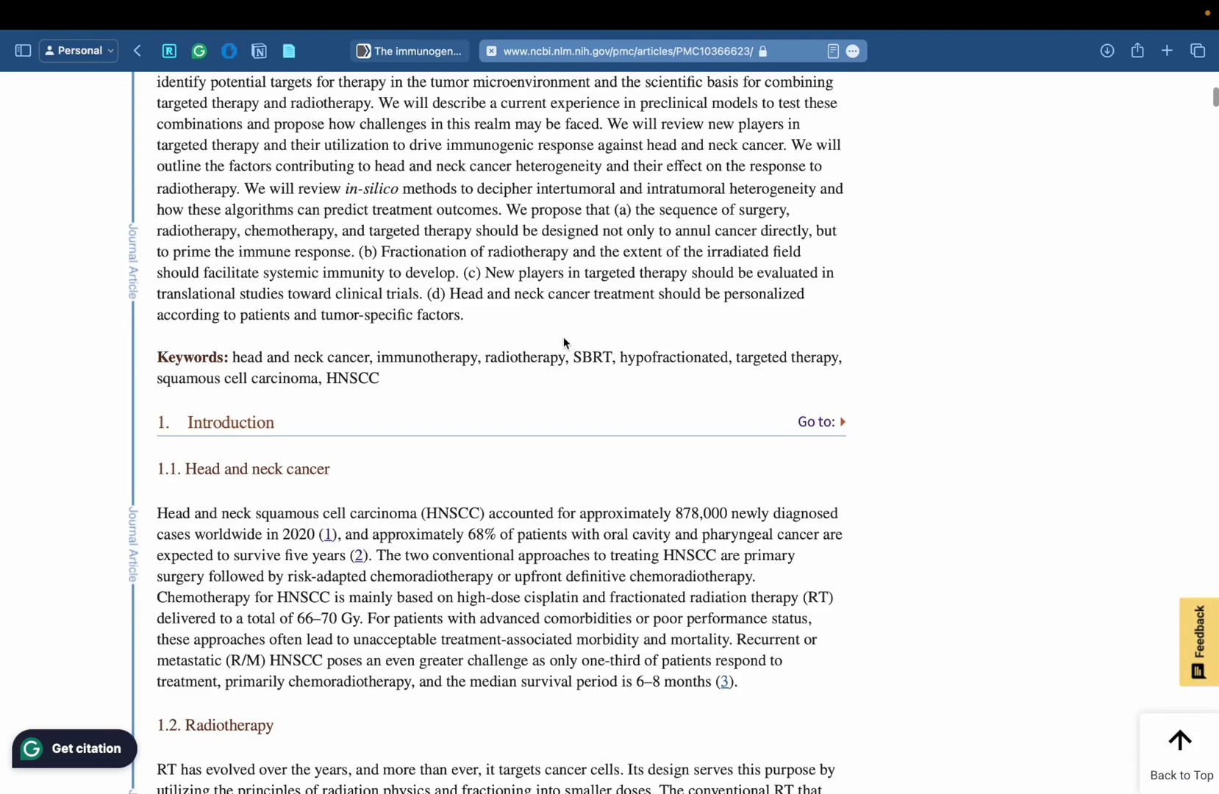
{"action": "key", "text": "super+a"}
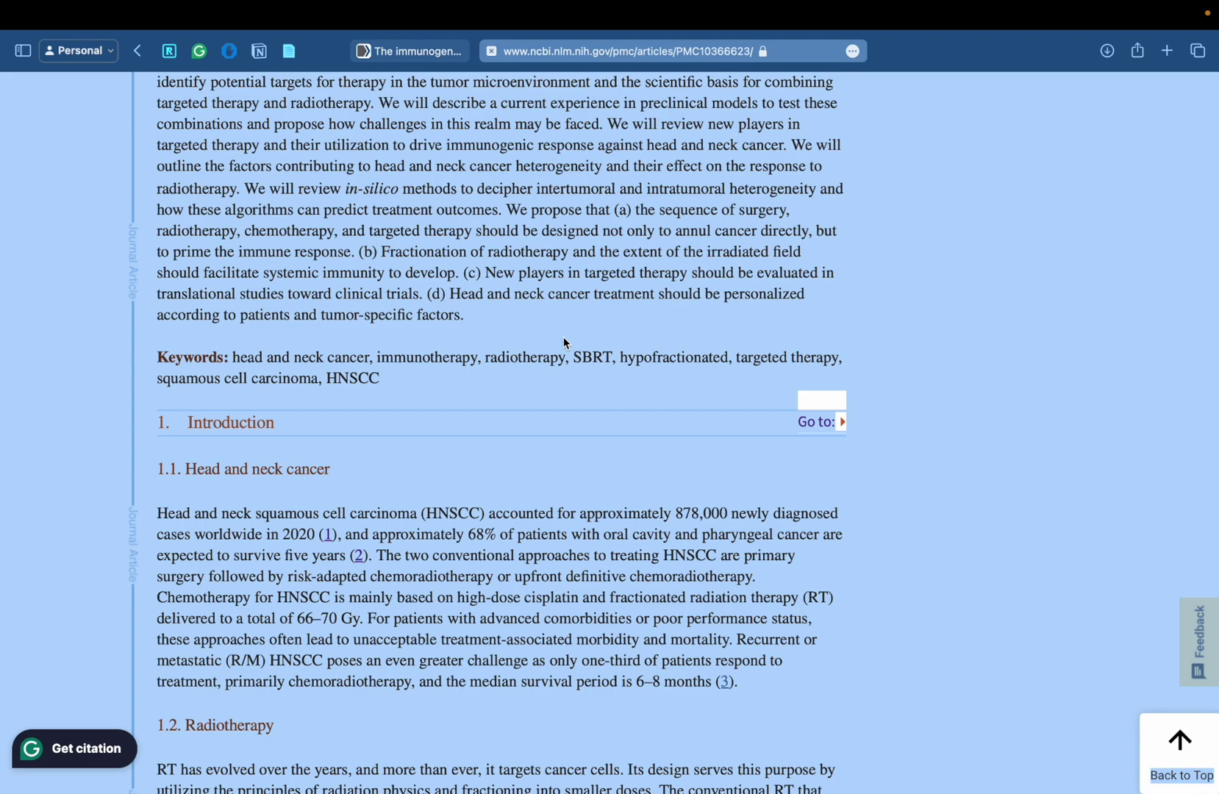
{"action": "key", "text": "ctrl+Up"}
- Start the Untitled Notion page as an empty page and paste the copied article into it
{"action": "left_click", "coordinate": [565, 96]}
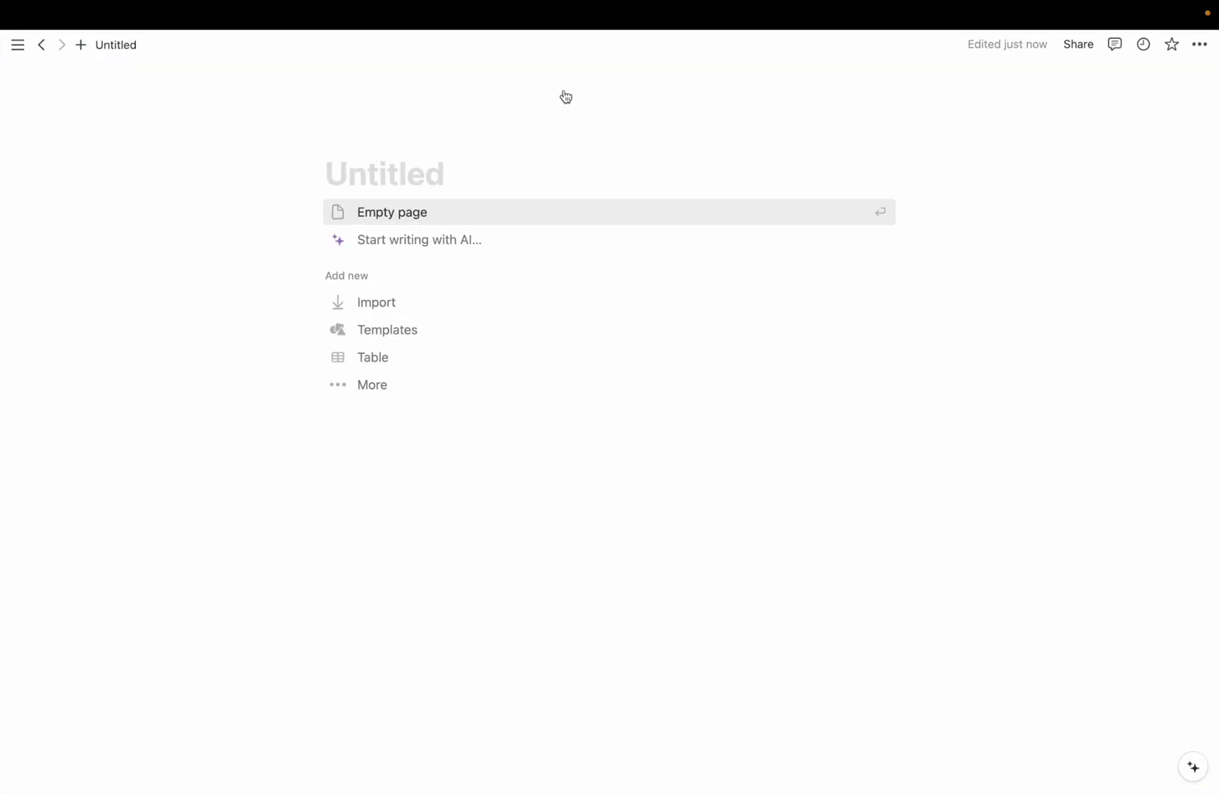
{"action": "left_click", "coordinate": [422, 213]}
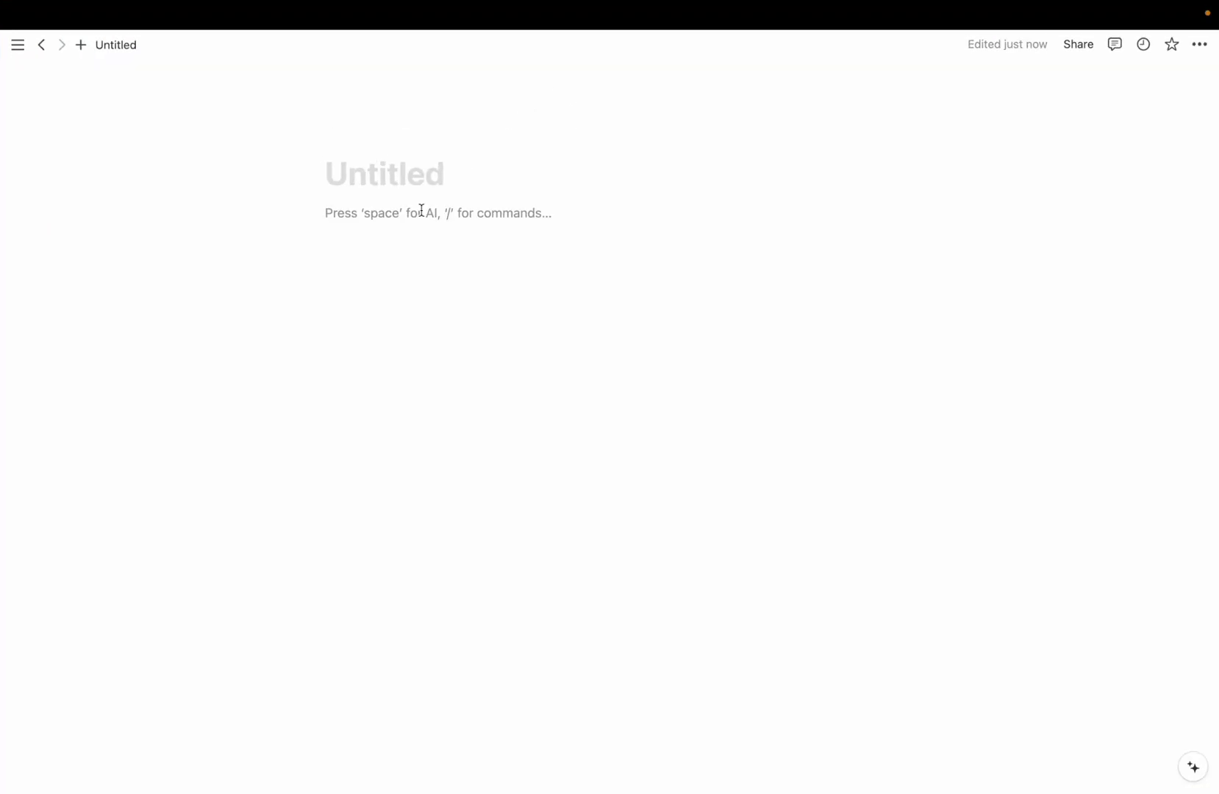
{"action": "type", "text": "Back to Top Skip to main content An official website of the United States government Here's how you know"}
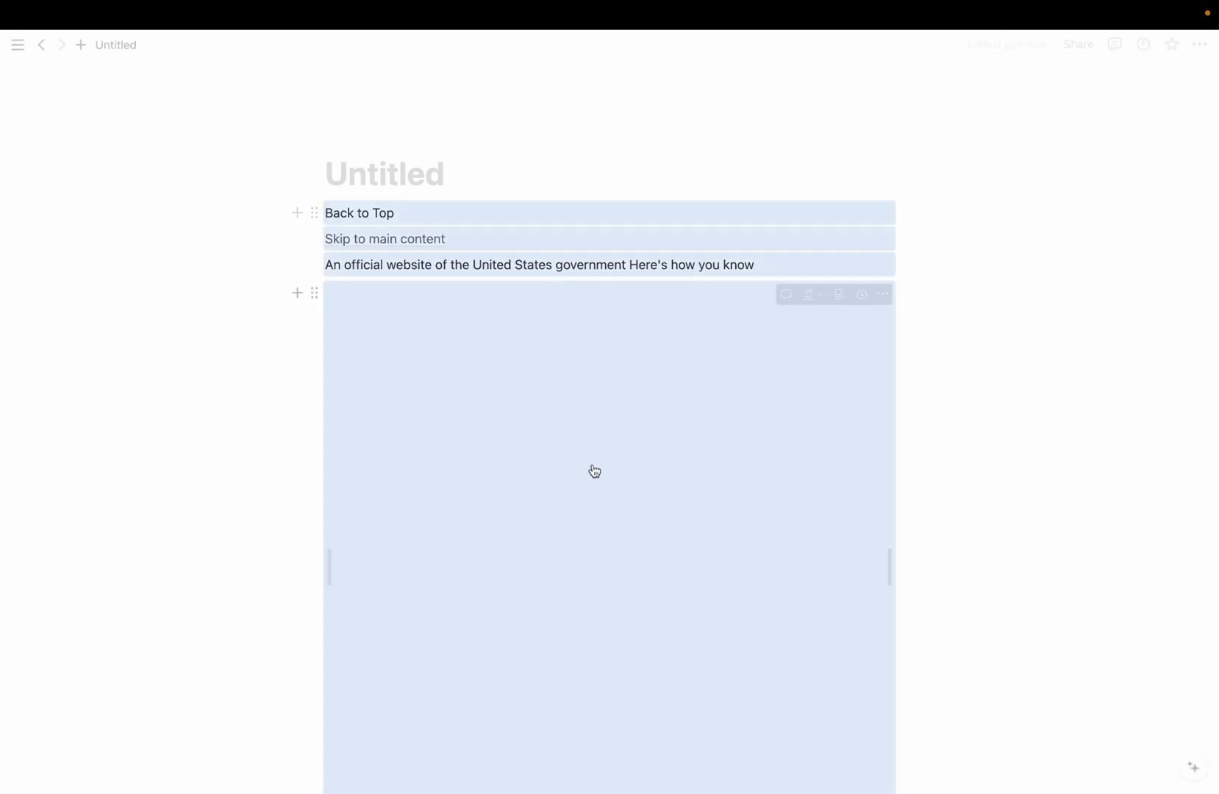
- Deselect the pasted text and scroll through it from the abstract to section 1.3
{"action": "scroll", "coordinate": [594, 471], "scroll_direction": "down", "scroll_amount": 12}
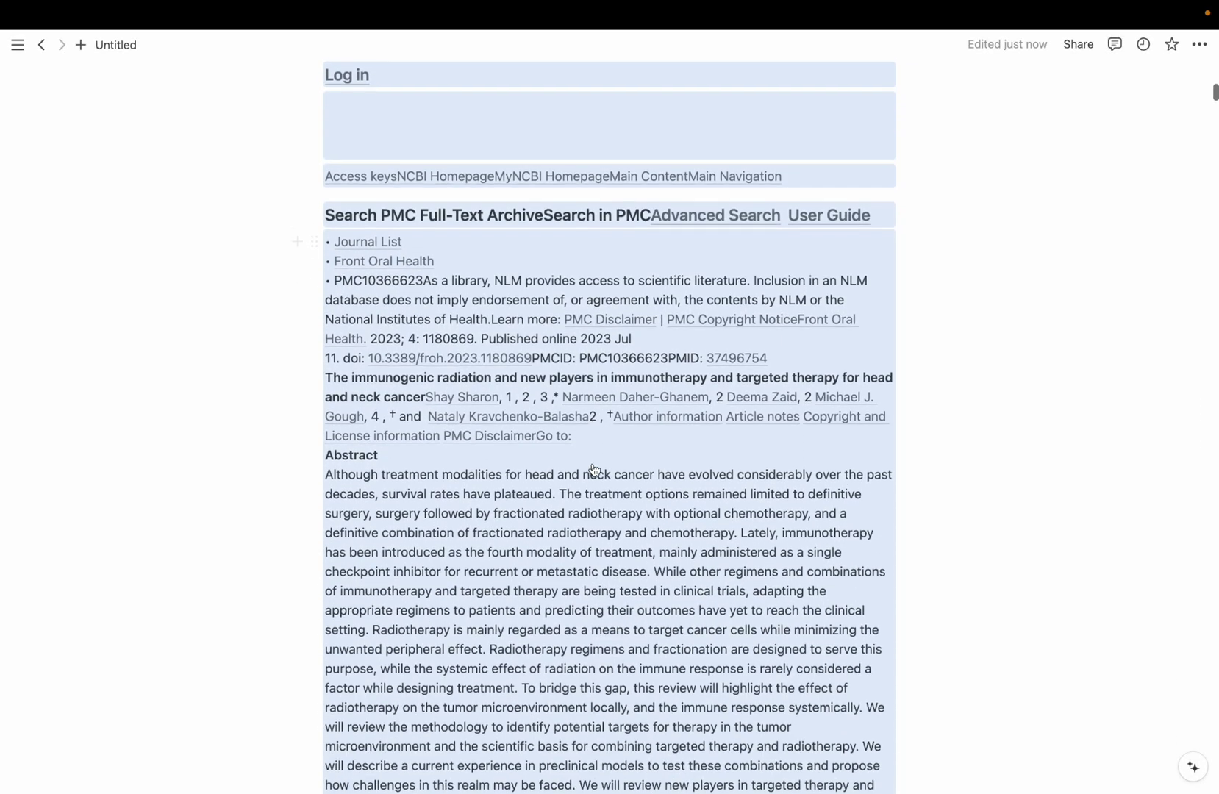
{"action": "scroll", "coordinate": [592, 463], "scroll_direction": "down", "scroll_amount": 5}
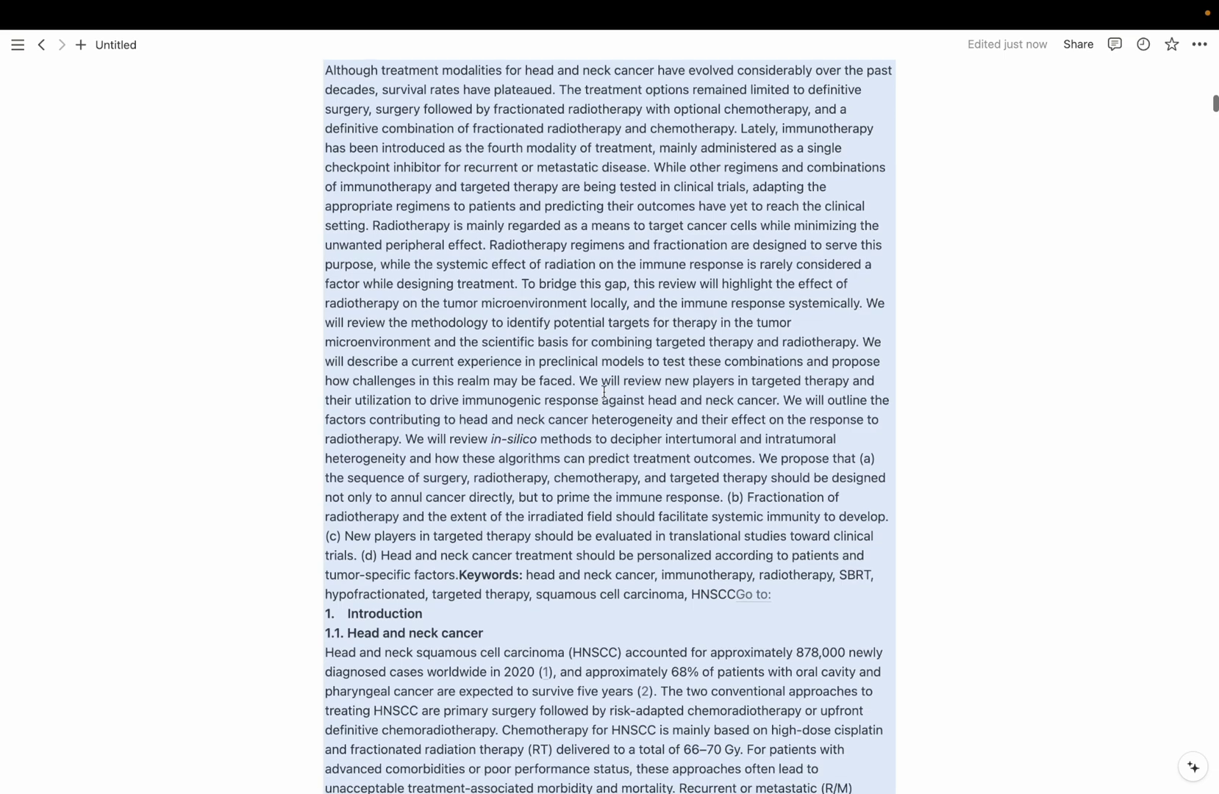
{"action": "left_click", "coordinate": [647, 356]}
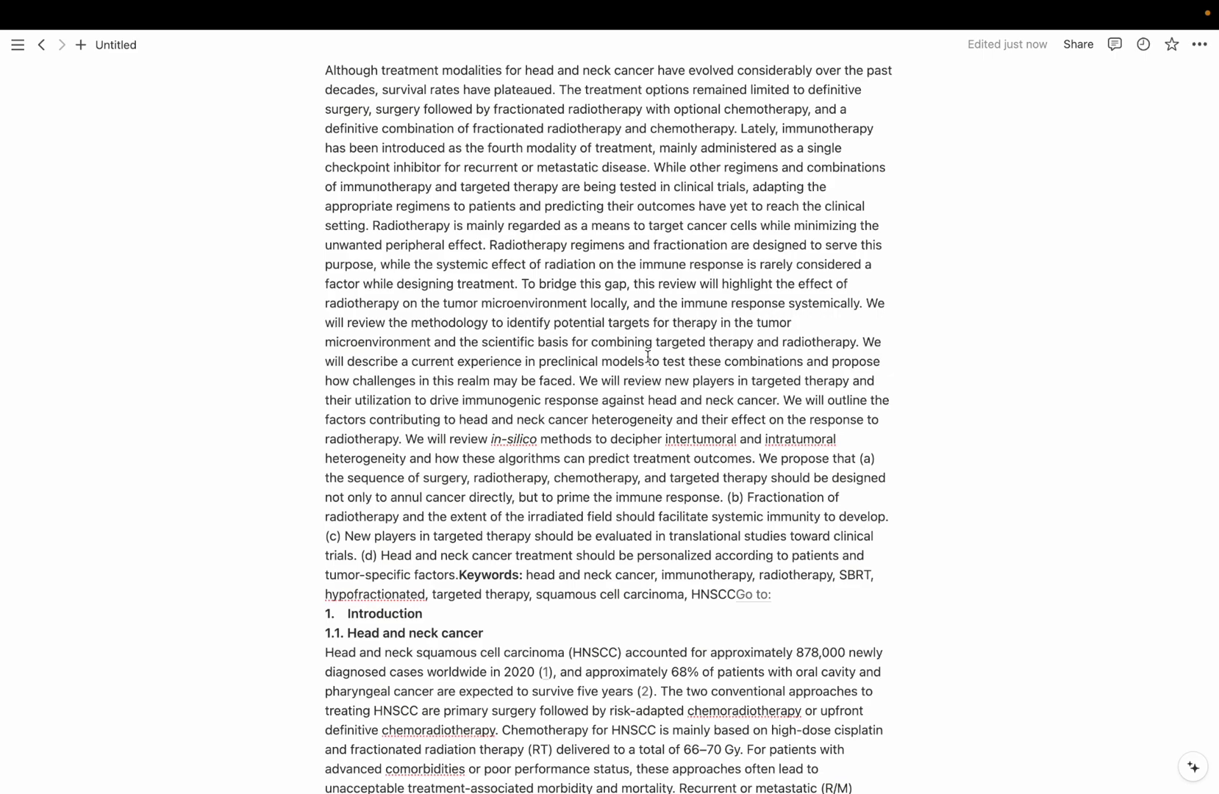
{"action": "scroll", "coordinate": [648, 356], "scroll_direction": "down", "scroll_amount": 5}
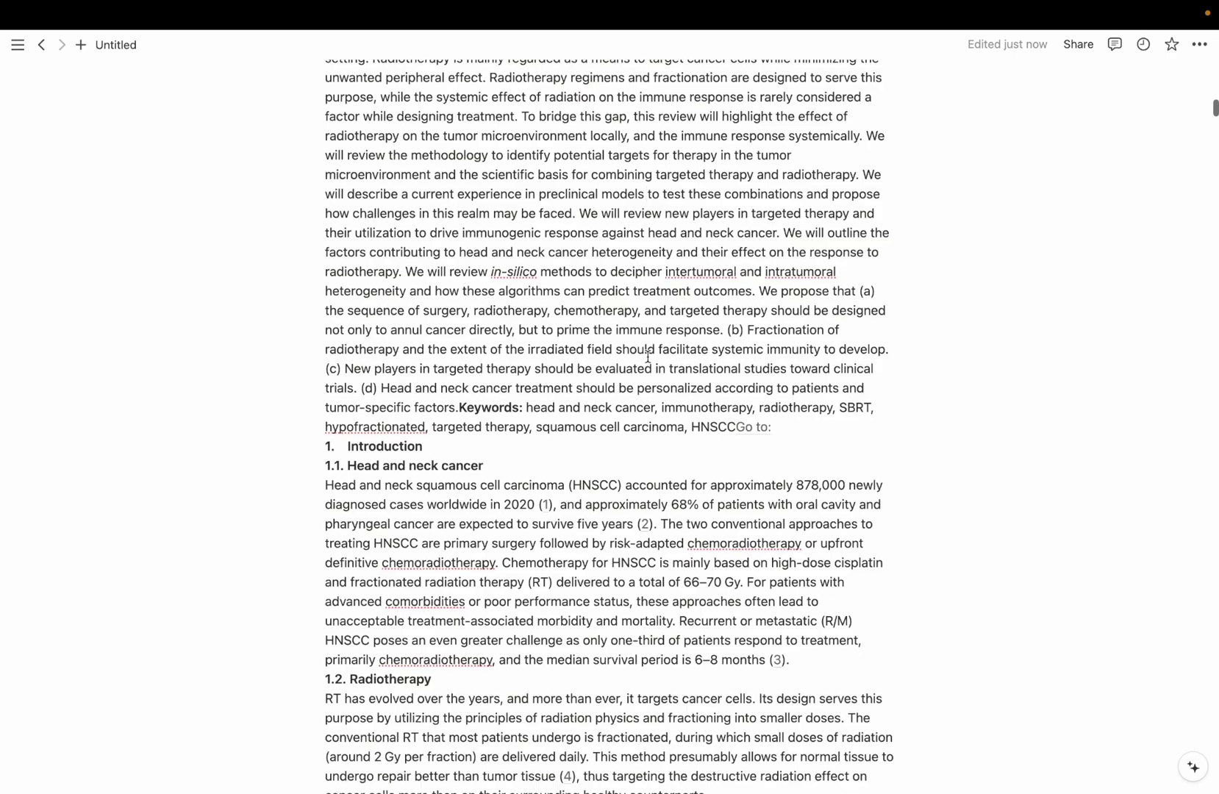
{"action": "scroll", "coordinate": [647, 356], "scroll_direction": "down", "scroll_amount": 2}
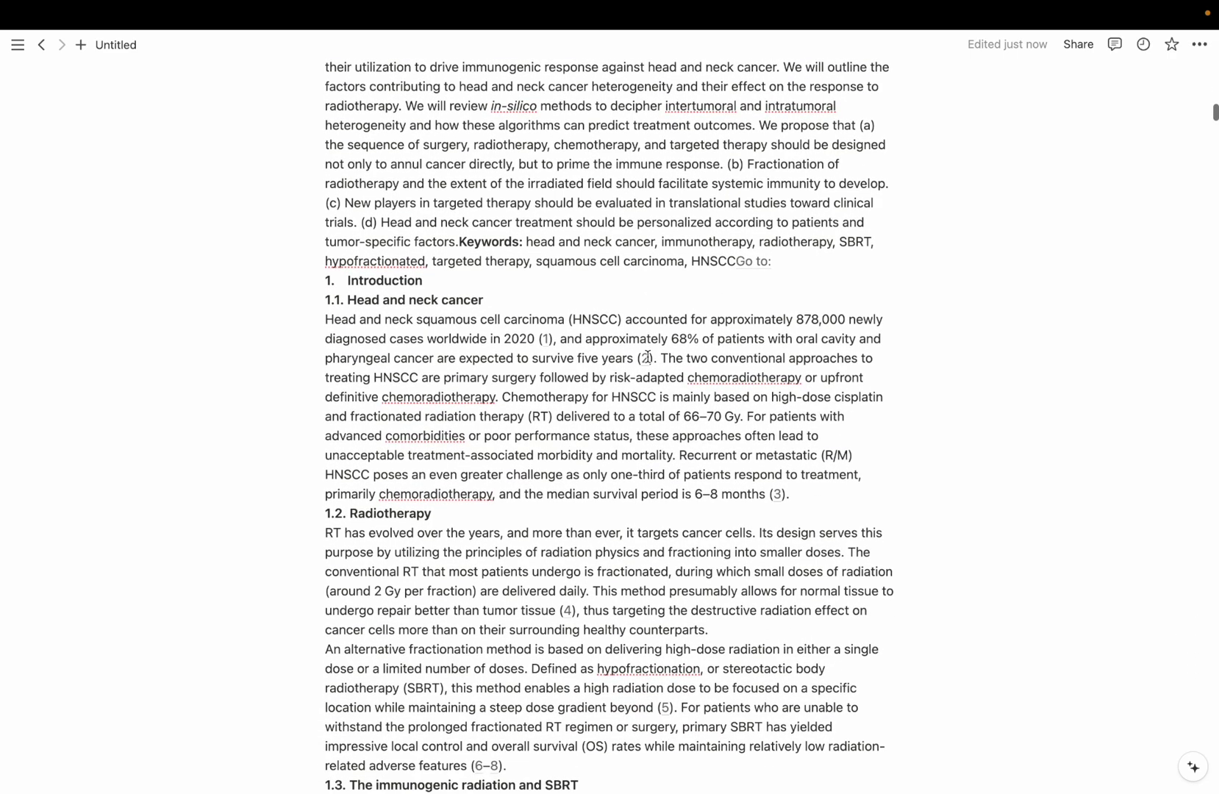
{"action": "mouse_move", "coordinate": [647, 361]}
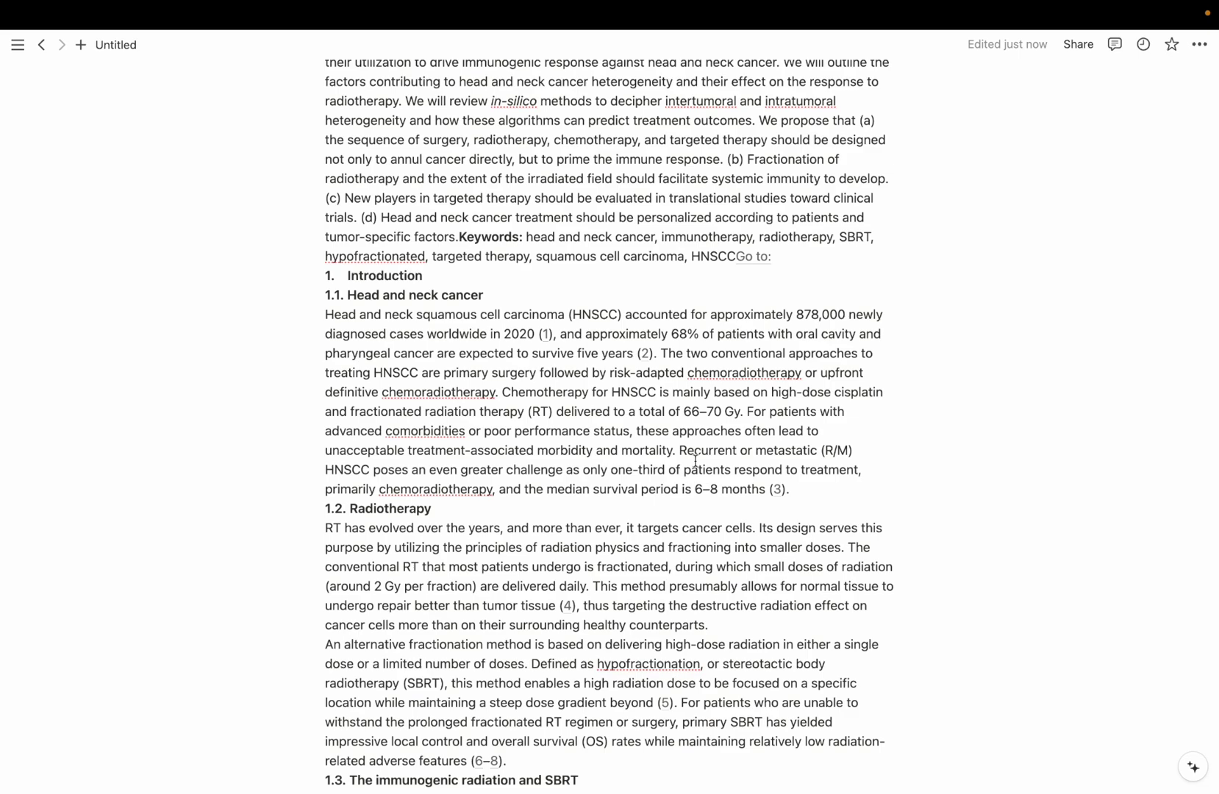
{"action": "scroll", "coordinate": [699, 450], "scroll_direction": "down", "scroll_amount": 1}
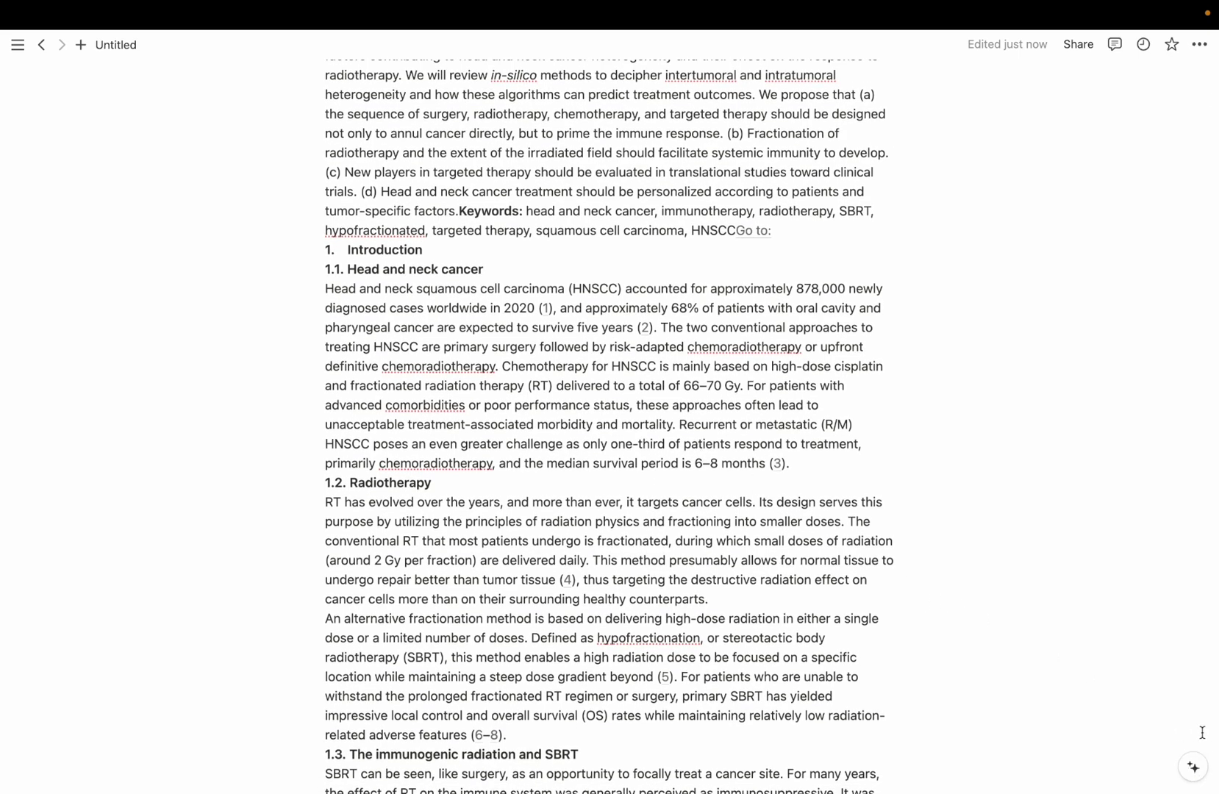
- Ask Notion AI 'What is the link between radiotherapy and head and neck cancer?'
{"action": "left_click", "coordinate": [1196, 769]}
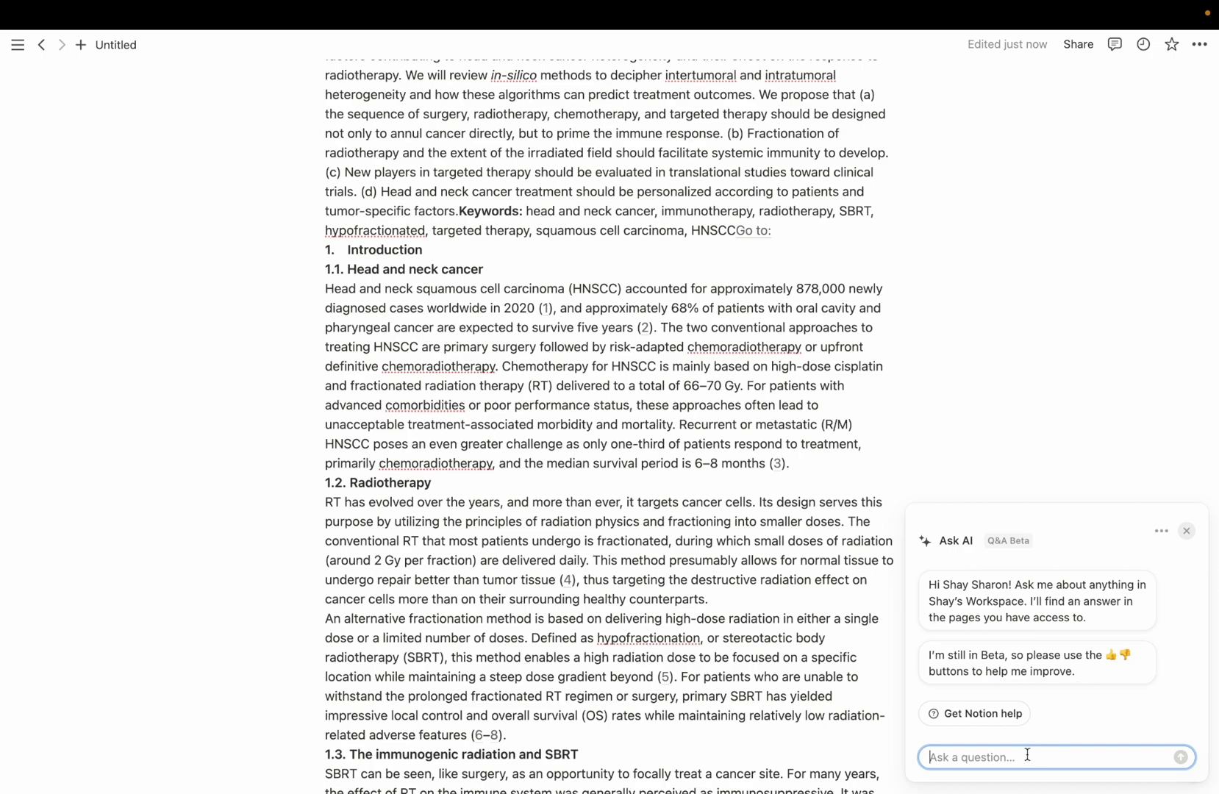
{"action": "type", "text": "W"}
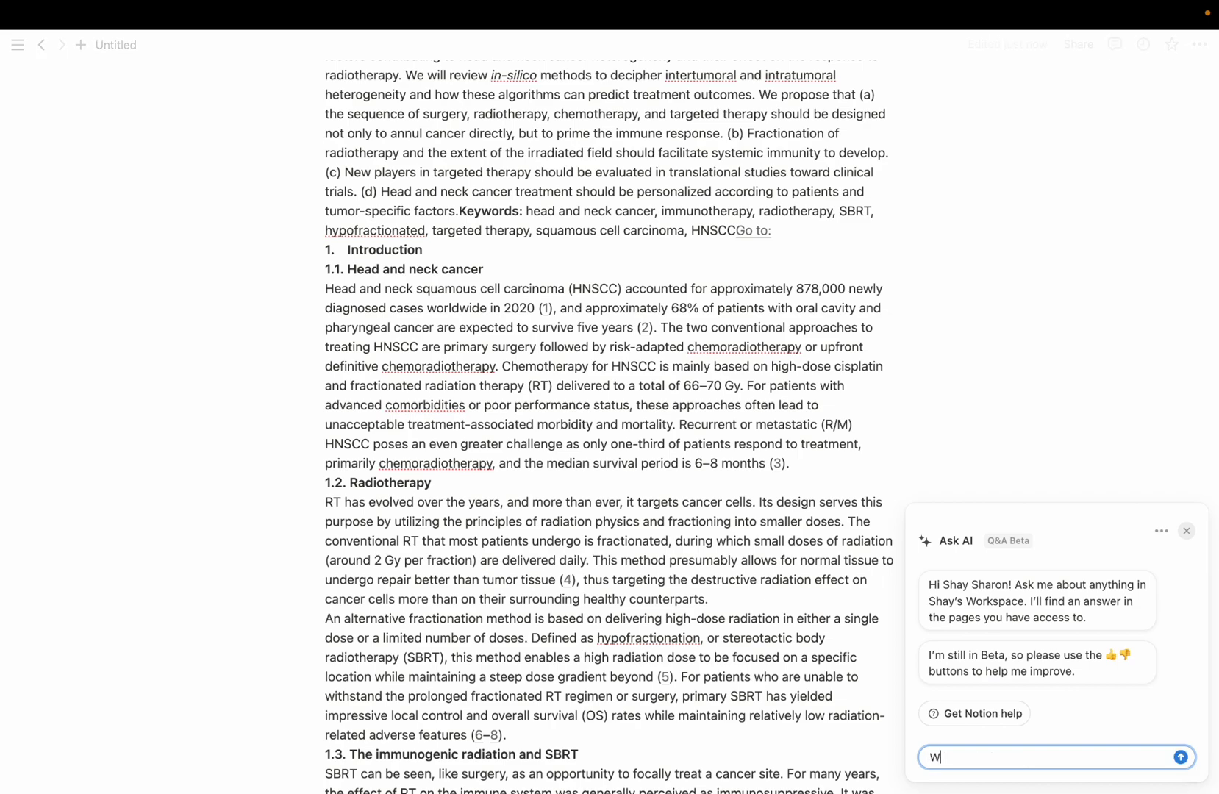
{"action": "type", "text": "hat is the link bet"}
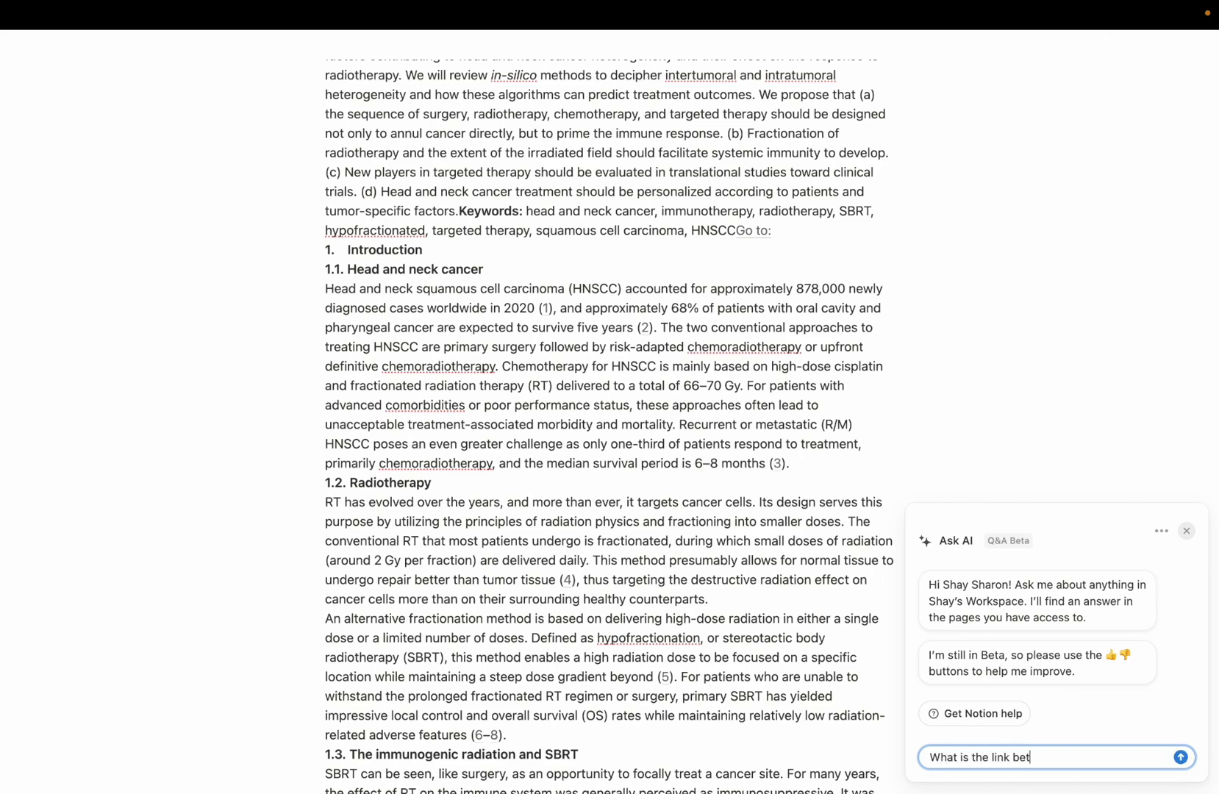
{"action": "type", "text": "ween radiotherapy and head and "}
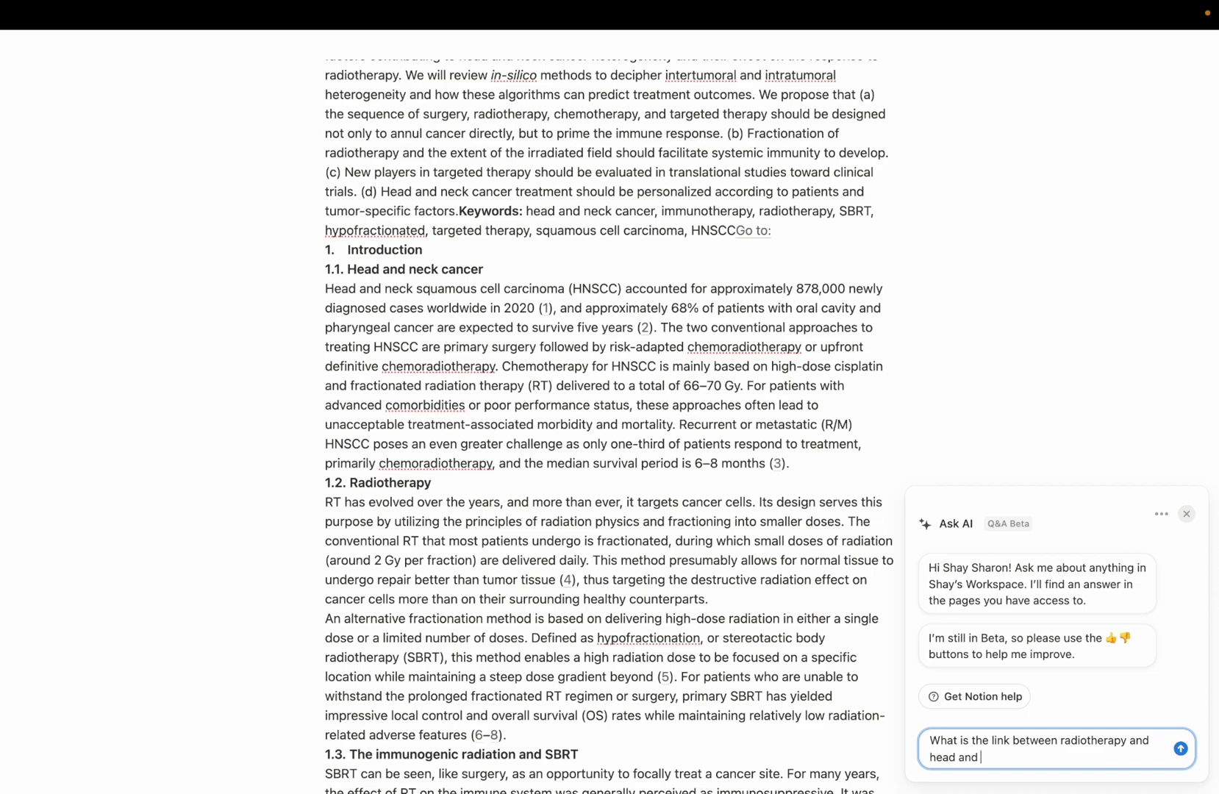
{"action": "type", "text": "neck cancer?"}
{"action": "key", "text": "Return"}
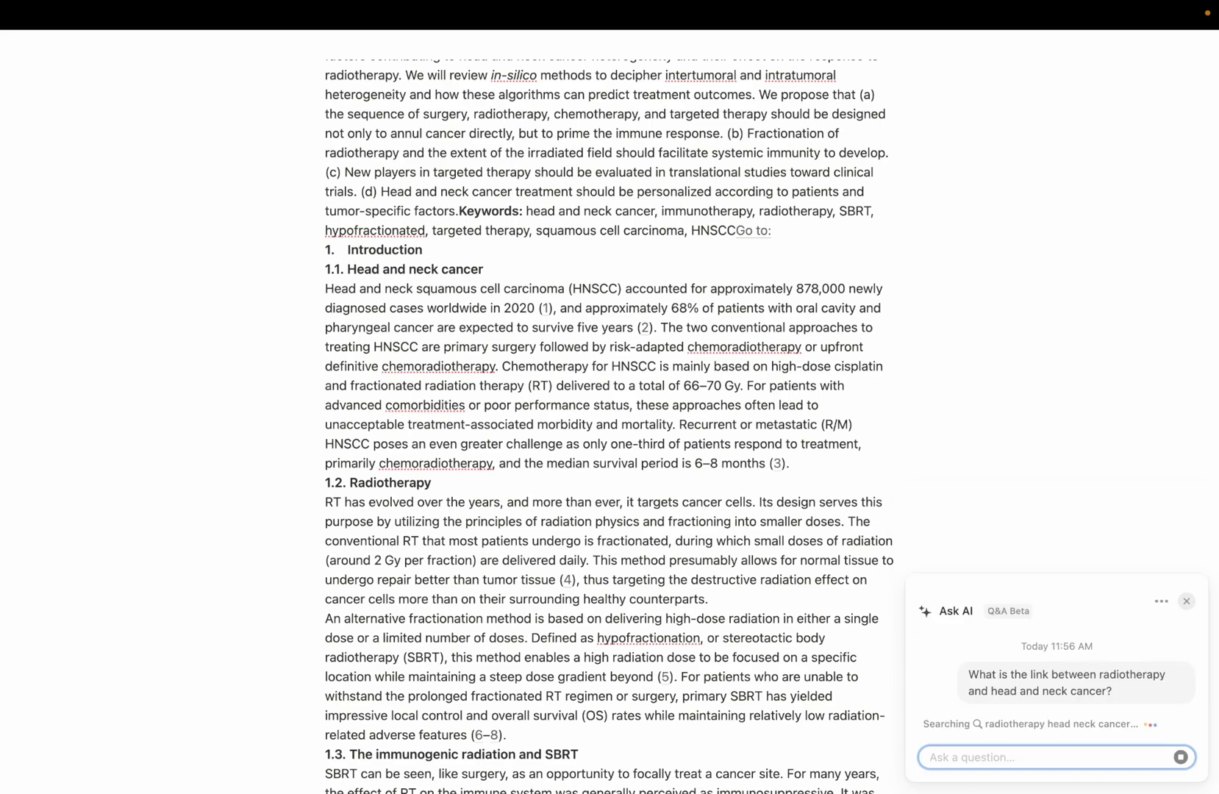
- Open cited page 1, Radiotherapy and Immunotherapy for Head and Neck Cancer, and scroll to its abstract
{"action": "mouse_move", "coordinate": [1092, 700]}
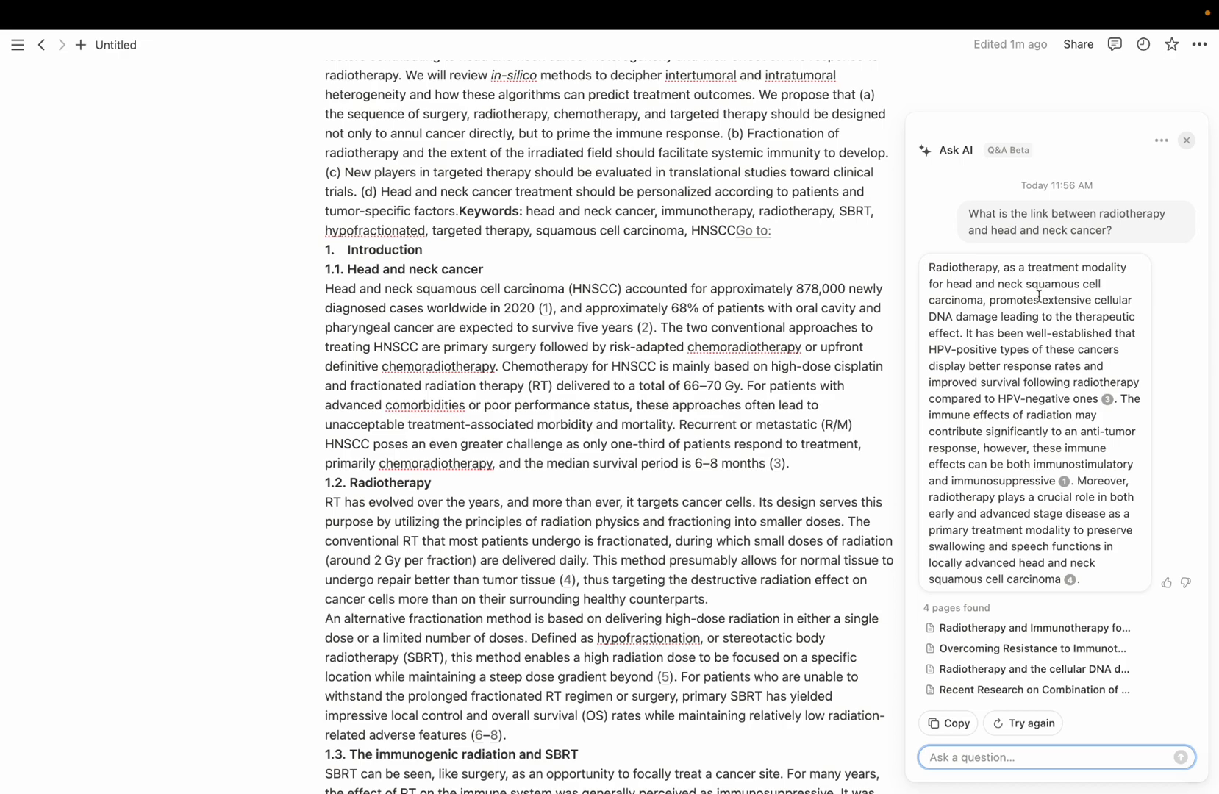
{"action": "mouse_move", "coordinate": [1108, 400]}
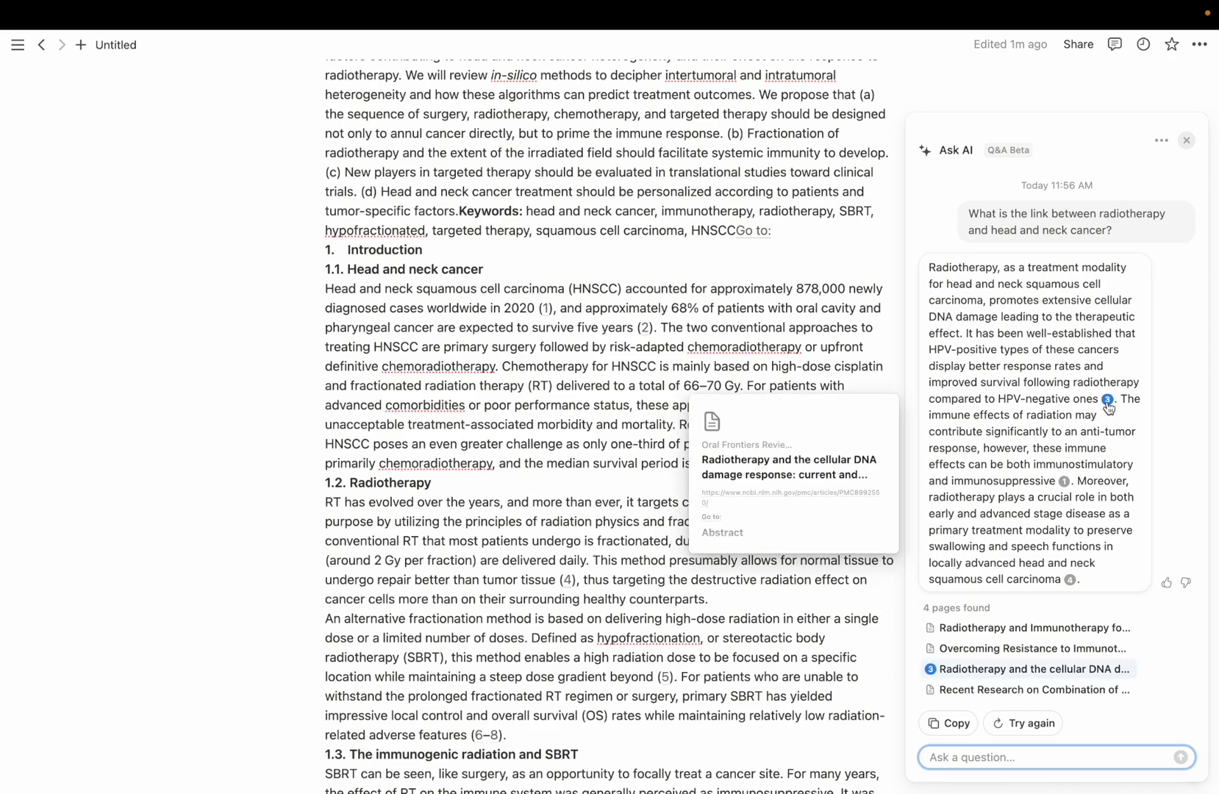
{"action": "mouse_move", "coordinate": [1063, 483]}
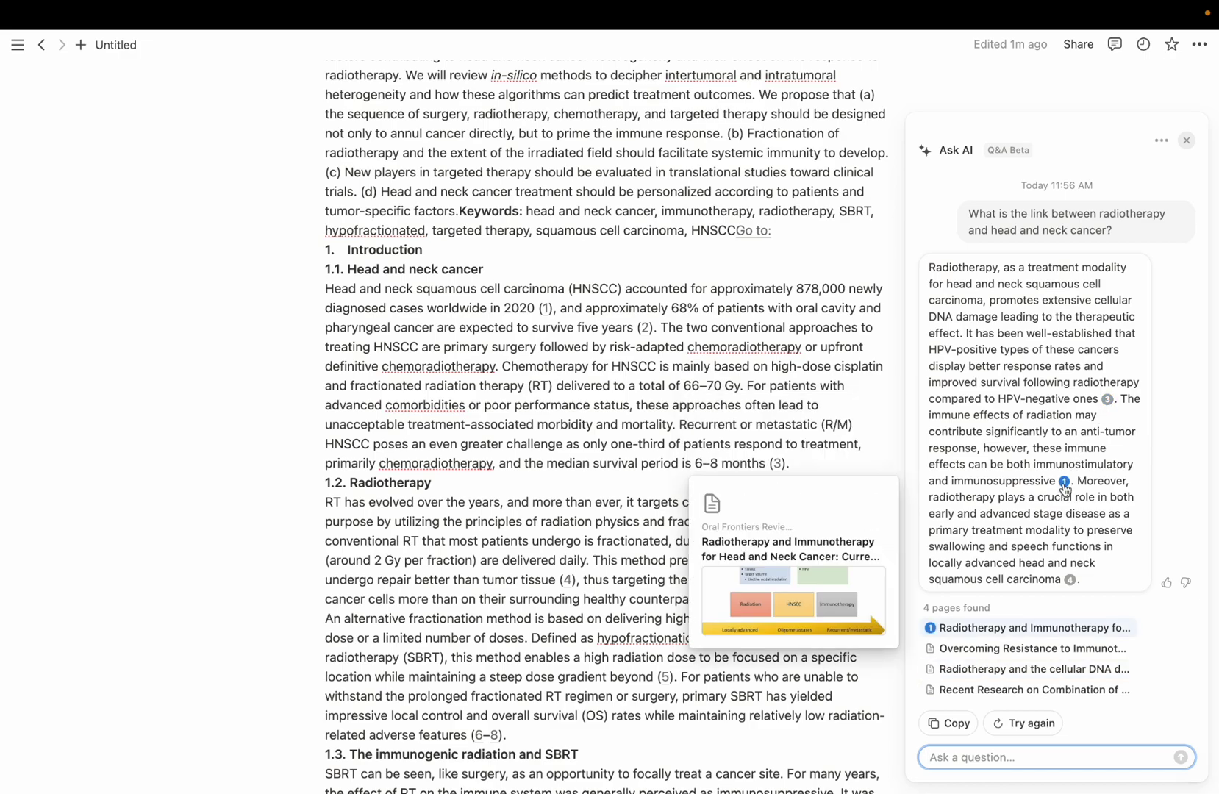
{"action": "left_click", "coordinate": [1063, 483]}
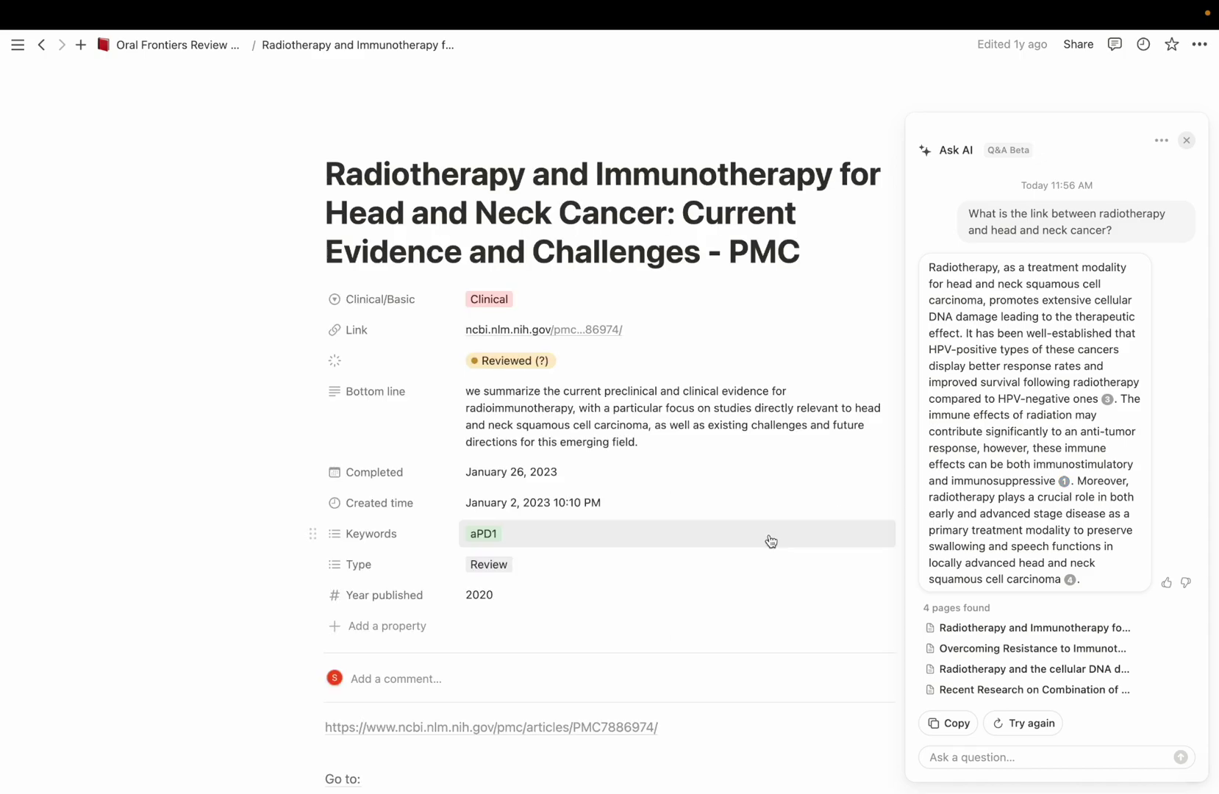
{"action": "scroll", "coordinate": [769, 536], "scroll_direction": "down", "scroll_amount": 8}
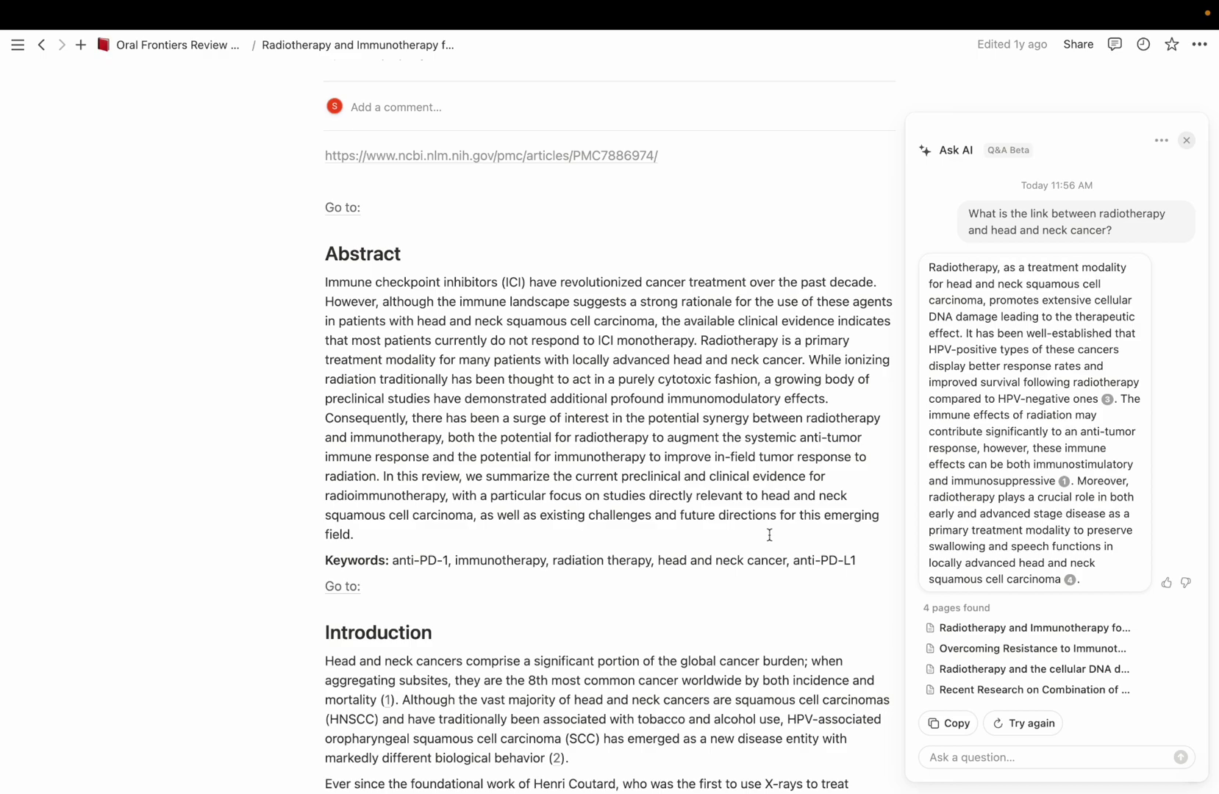
{"action": "key", "text": "ctrl+Up"}
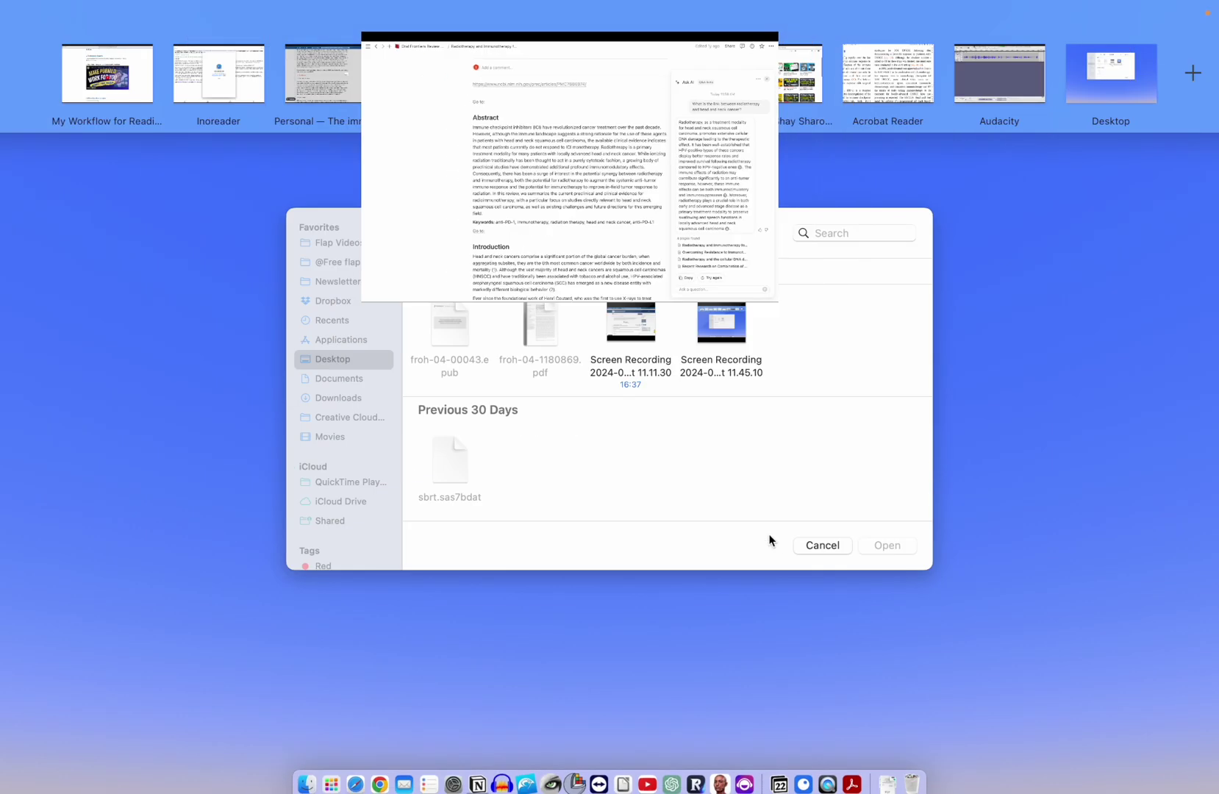
- Show the Immunotherapy article's info panel in Reader and invoke Ghostreader's prompt list
{"action": "left_click", "coordinate": [445, 60]}
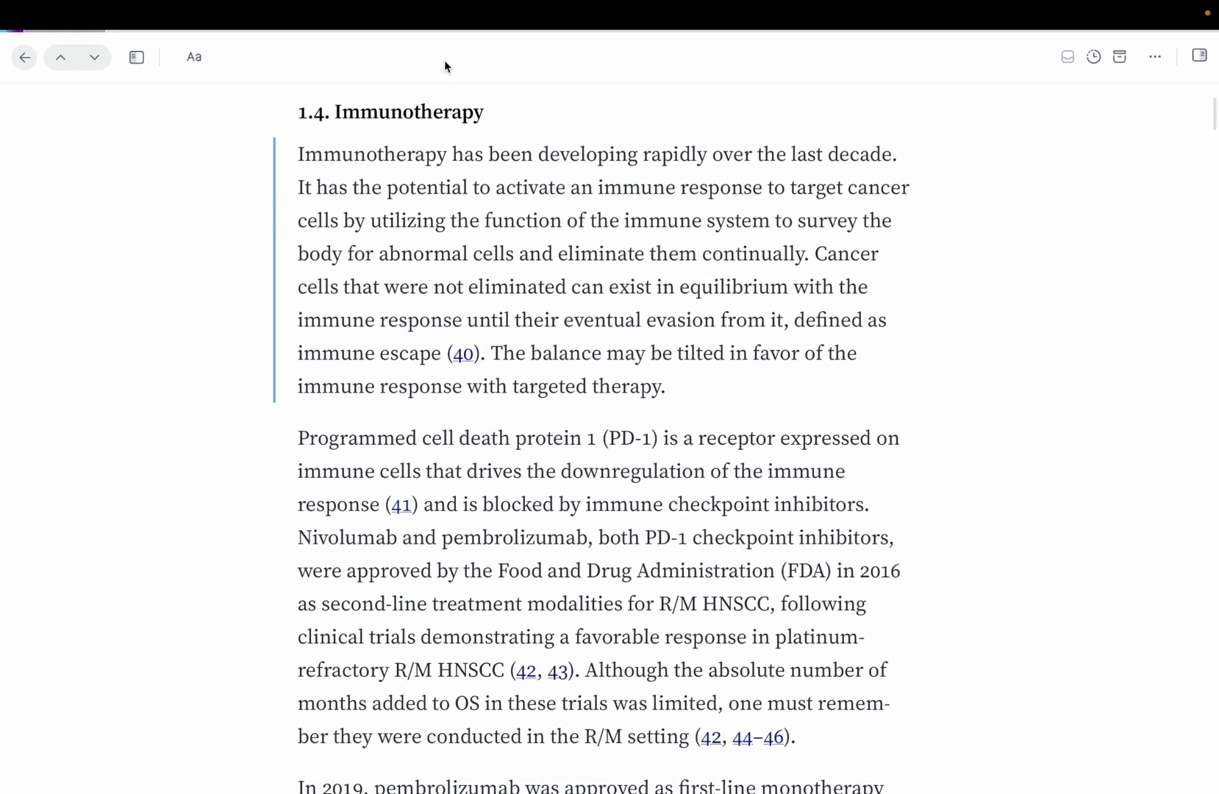
{"action": "left_click", "coordinate": [1199, 56]}
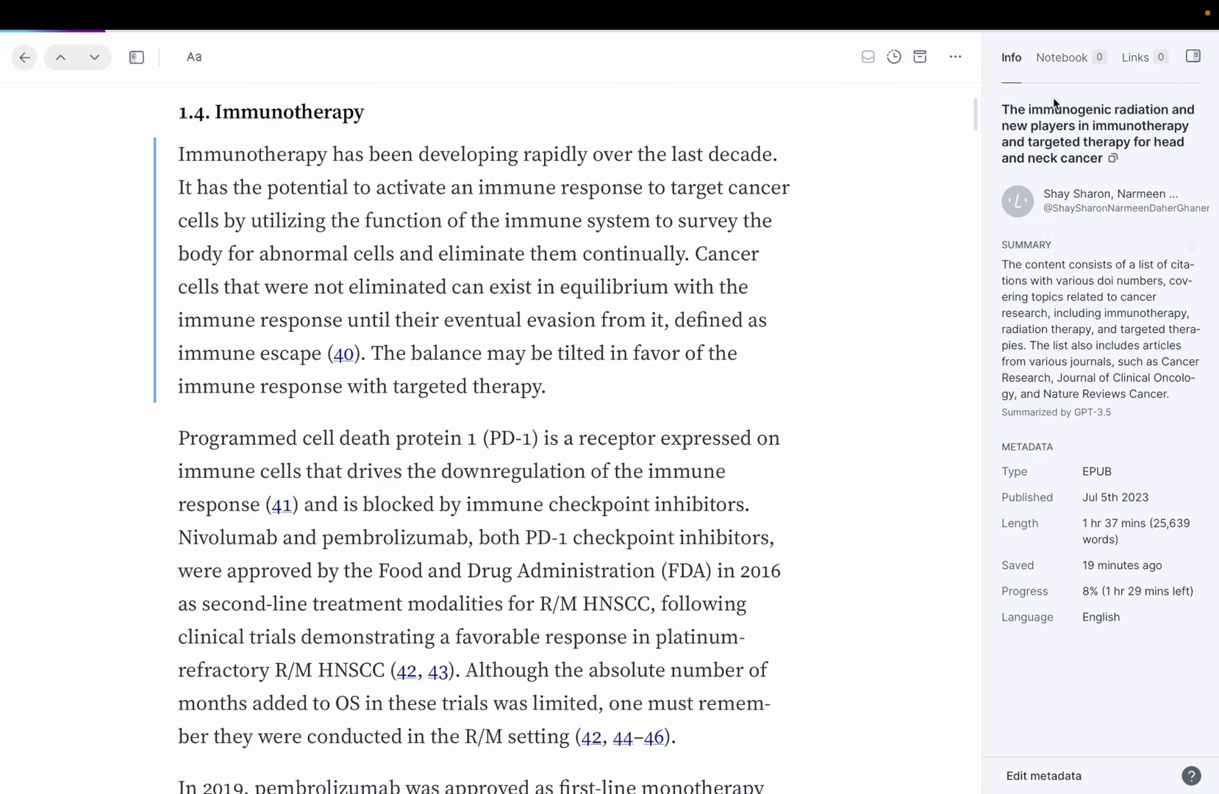
{"action": "left_click", "coordinate": [955, 56]}
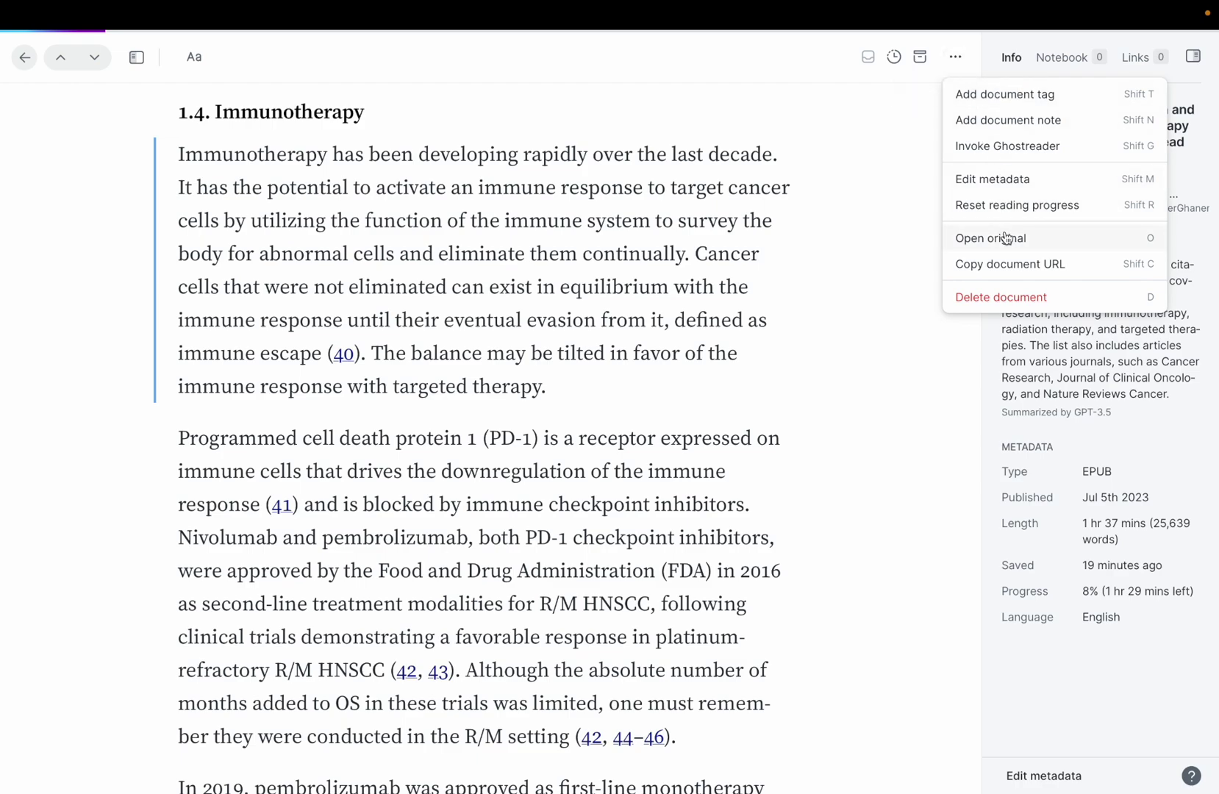
{"action": "left_click", "coordinate": [1007, 147]}
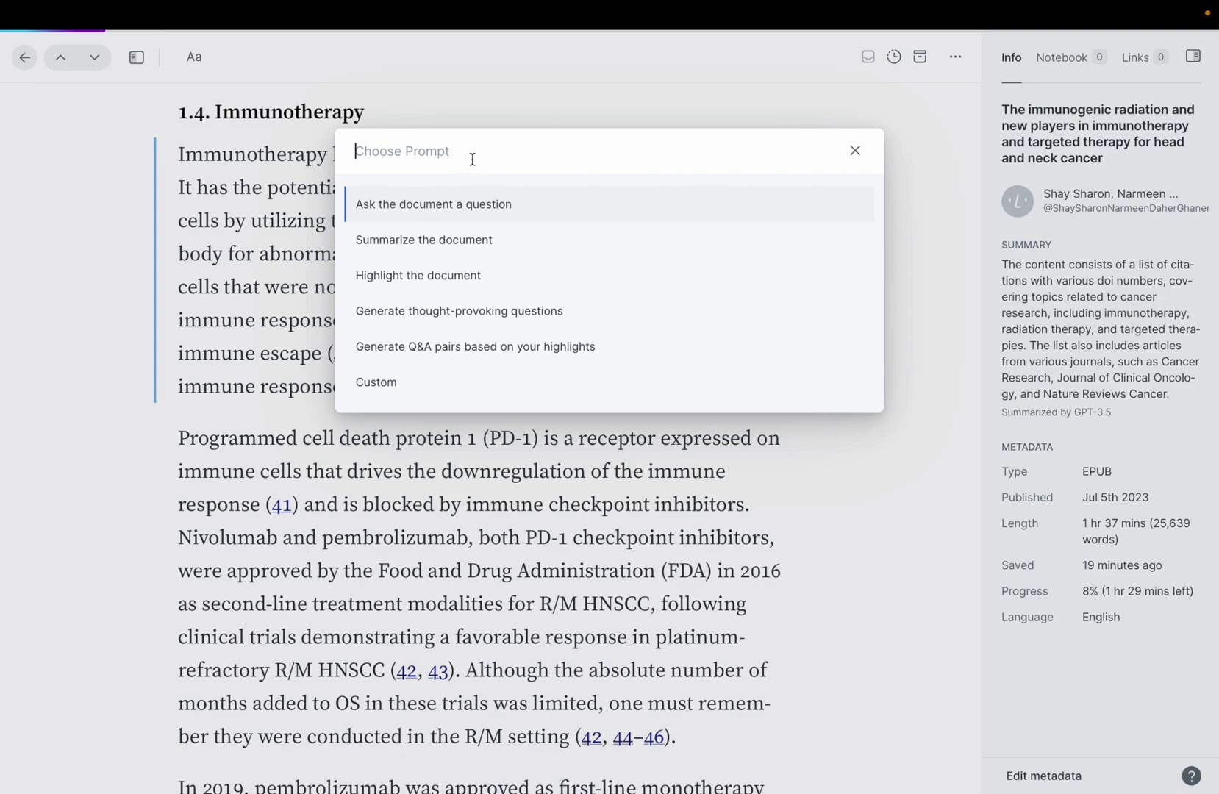
- Type the Ghostreader question 'What is the link between radiotherapy and head and neck cancer?'
{"action": "type", "text": "What is the l"}
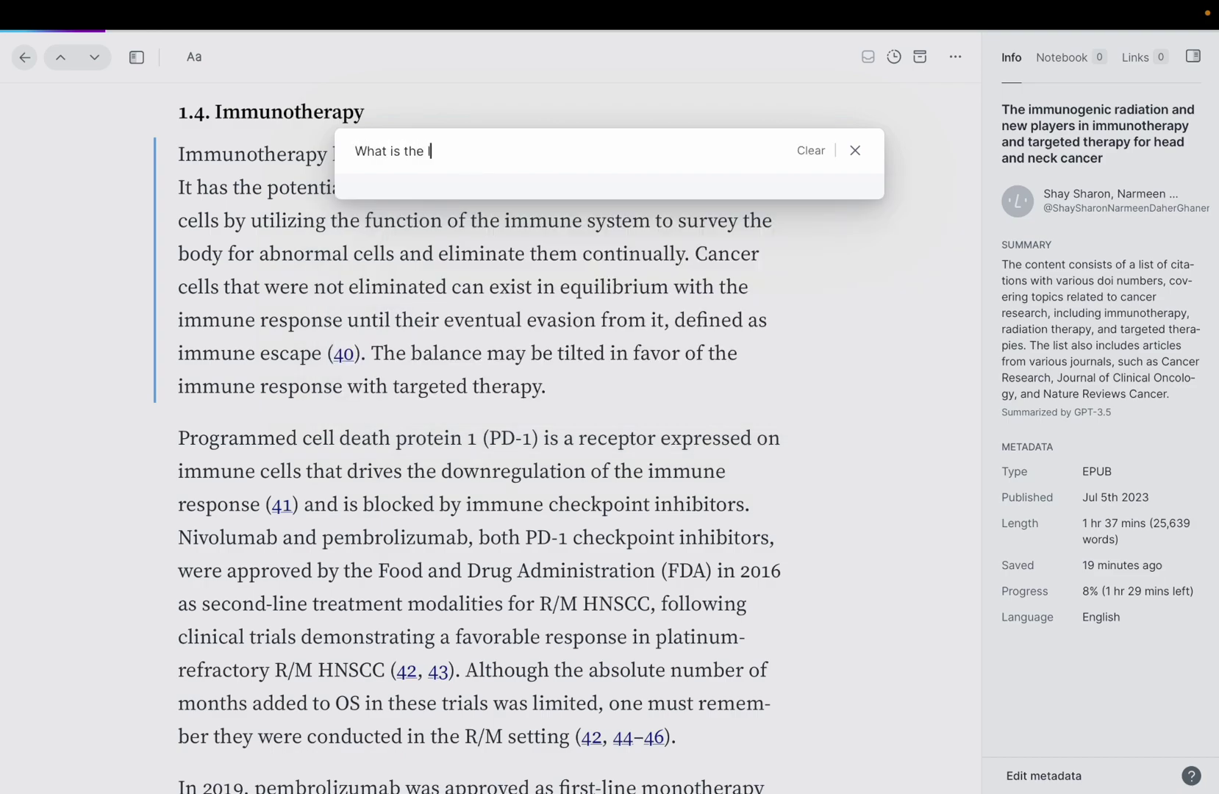
{"action": "type", "text": "ink between "}
{"action": "type", "text": "radioth"}
{"action": "type", "text": "erapy"}
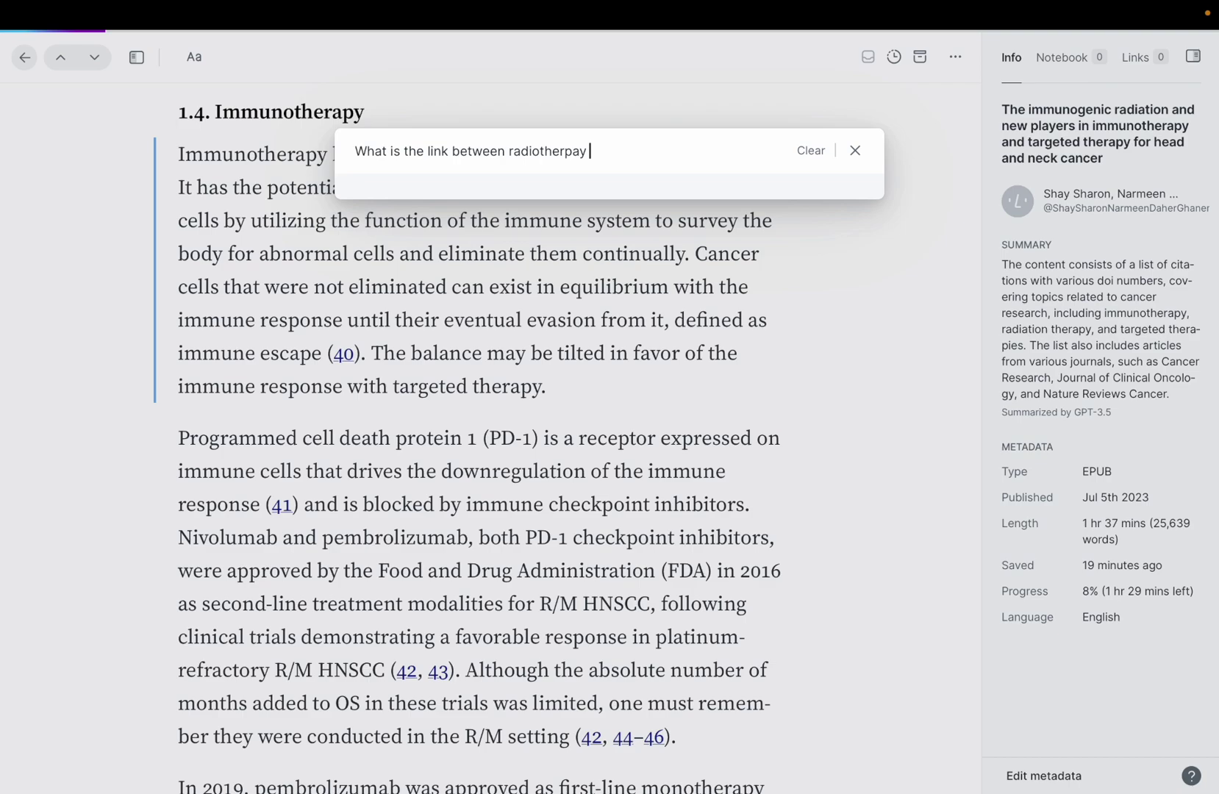
{"action": "key", "text": "BackSpace"}
{"action": "key", "text": "BackSpace"}
{"action": "key", "text": "BackSpace"}
{"action": "type", "text": "apy and head and neck cance"}
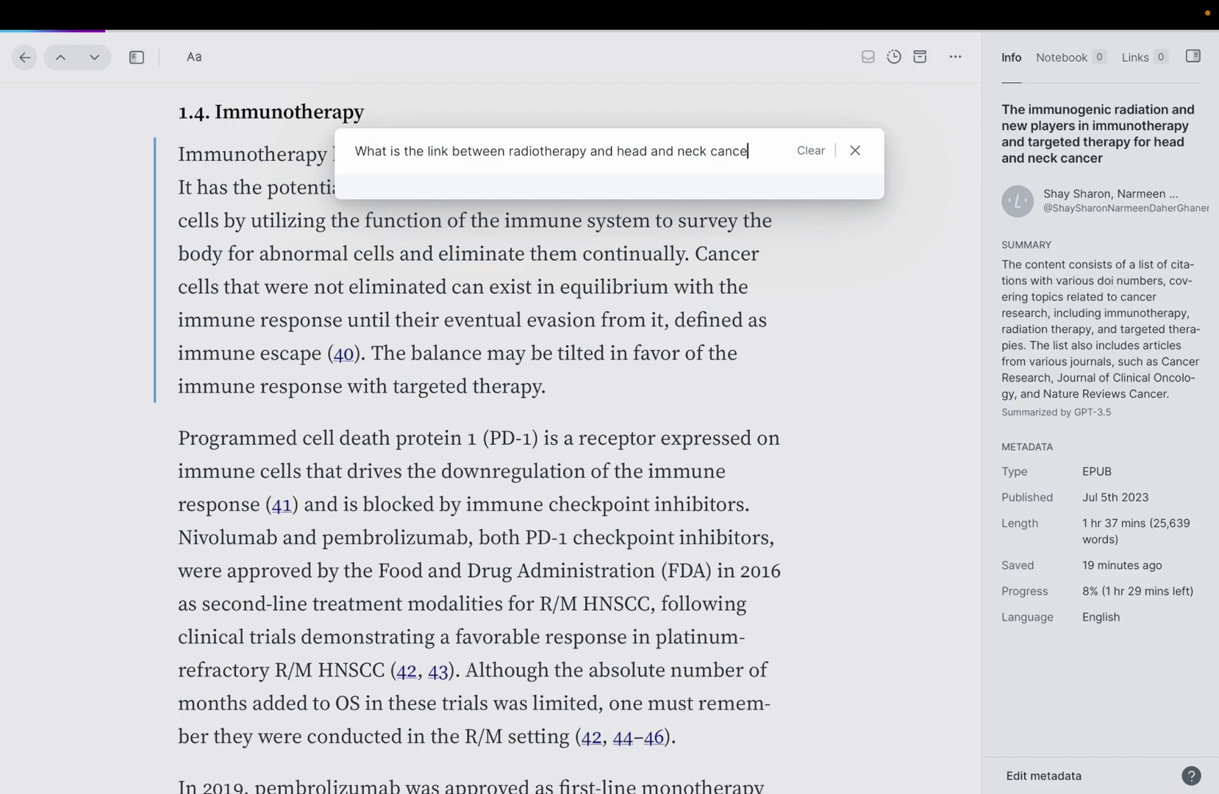
{"action": "type", "text": "r?"}
{"action": "left_click", "coordinate": [765, 186]}
- Clear the question and have Ghostreader generate thought-provoking questions about the article
{"action": "left_click", "coordinate": [818, 159]}
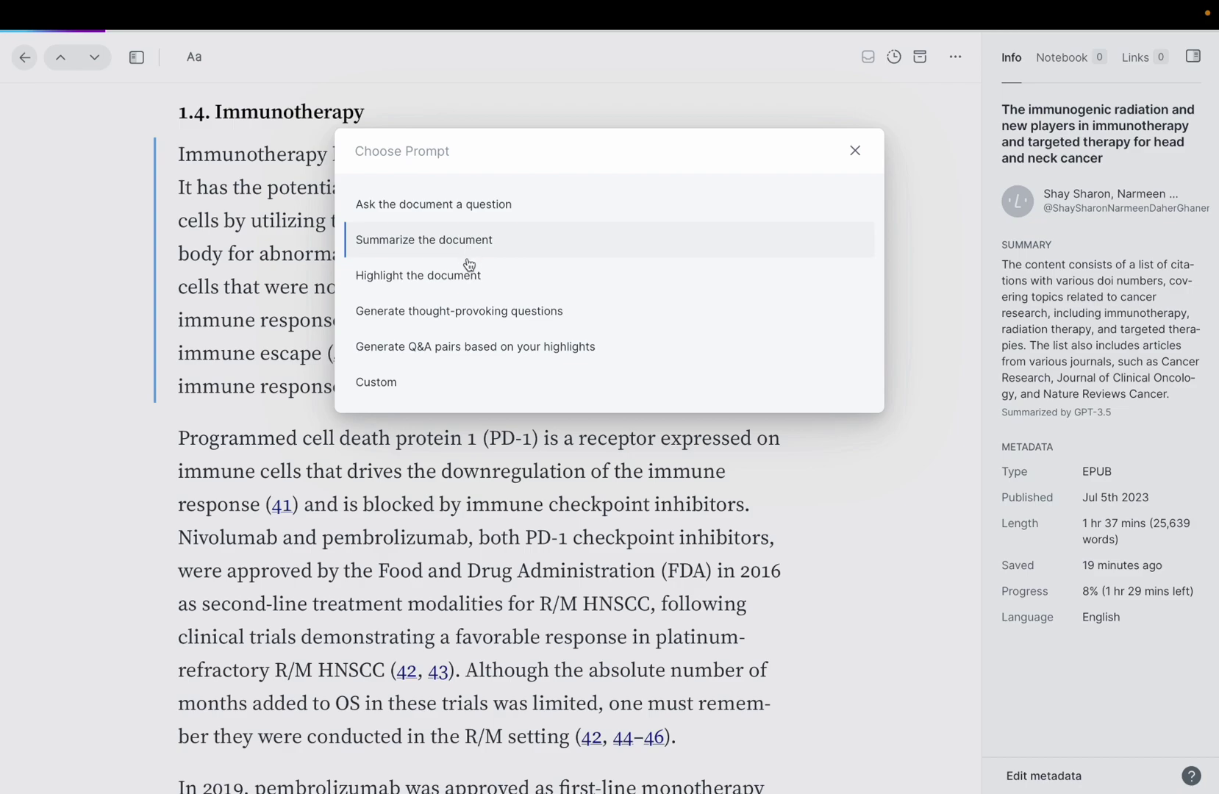
{"action": "left_click", "coordinate": [498, 316]}
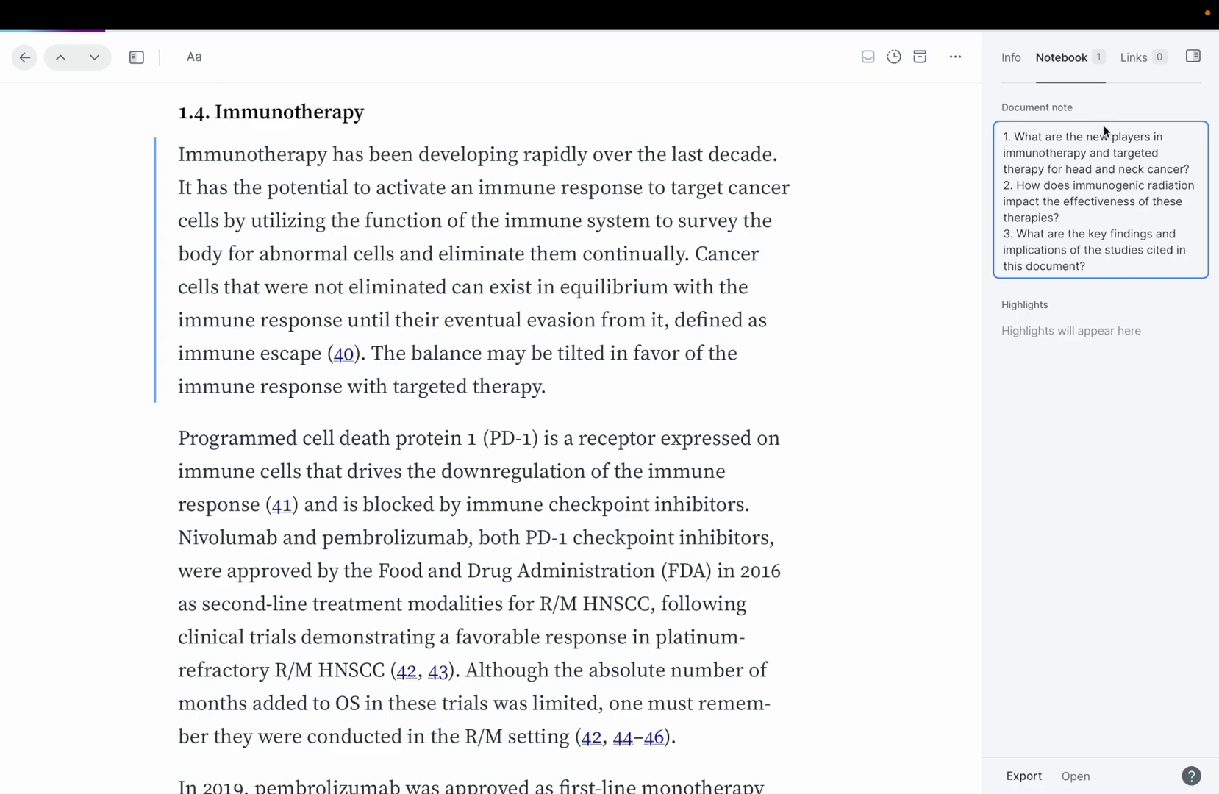
{"action": "key", "text": "ctrl+Up"}
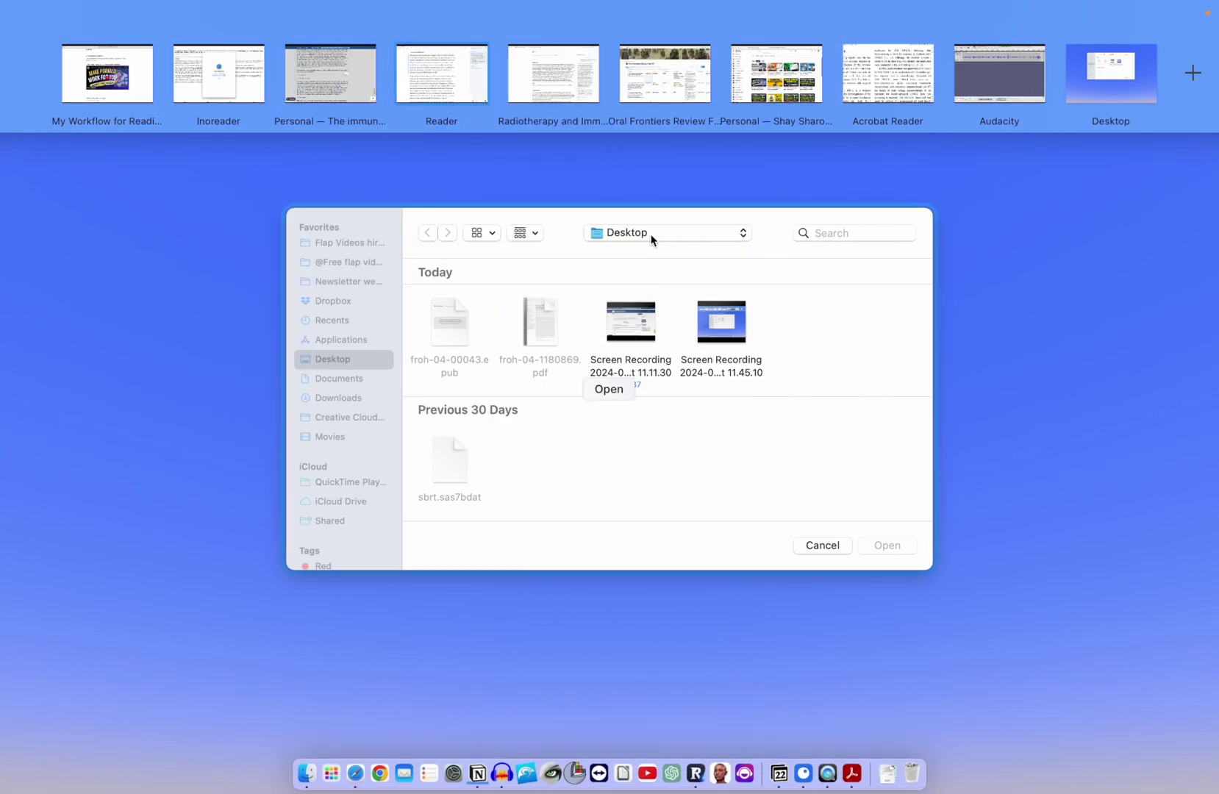
- Read the My Workflow page from Literature Search down to the AI section
{"action": "left_click", "coordinate": [144, 78]}
{"action": "scroll", "coordinate": [543, 419], "scroll_direction": "down", "scroll_amount": 2}
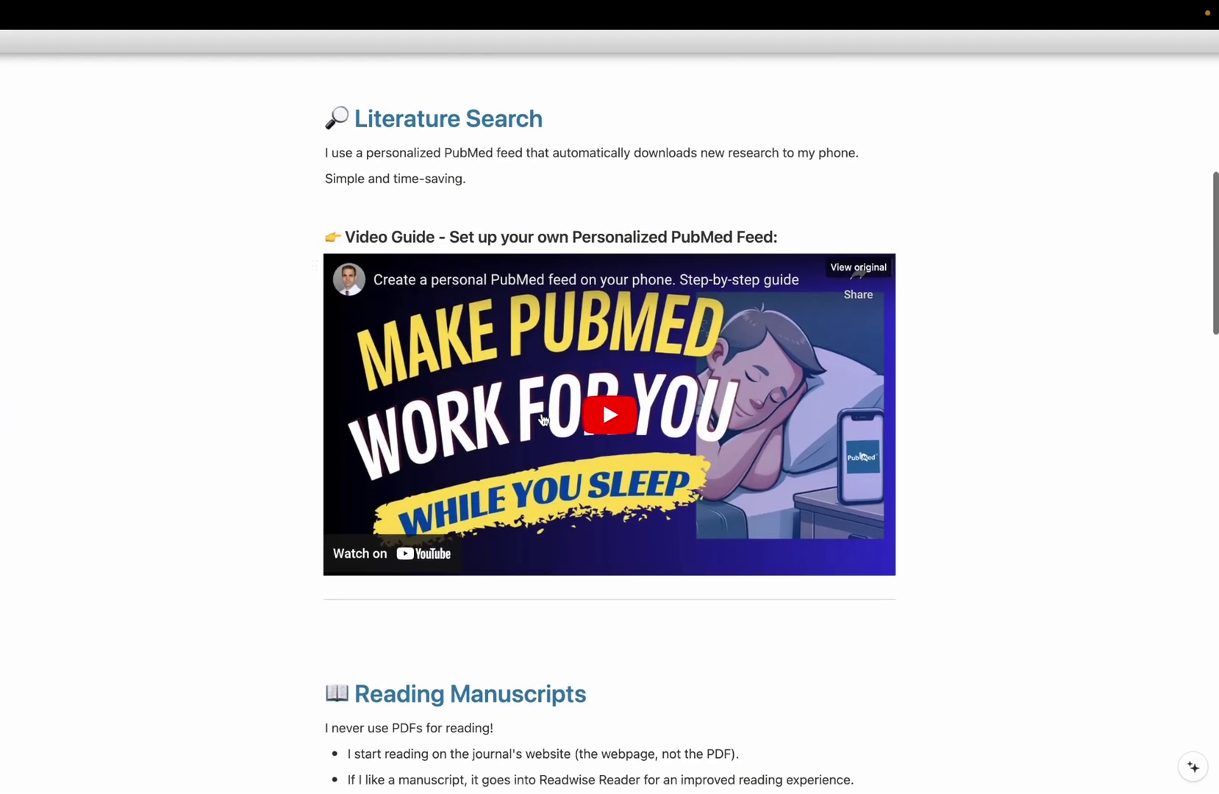
{"action": "scroll", "coordinate": [542, 419], "scroll_direction": "down", "scroll_amount": 6}
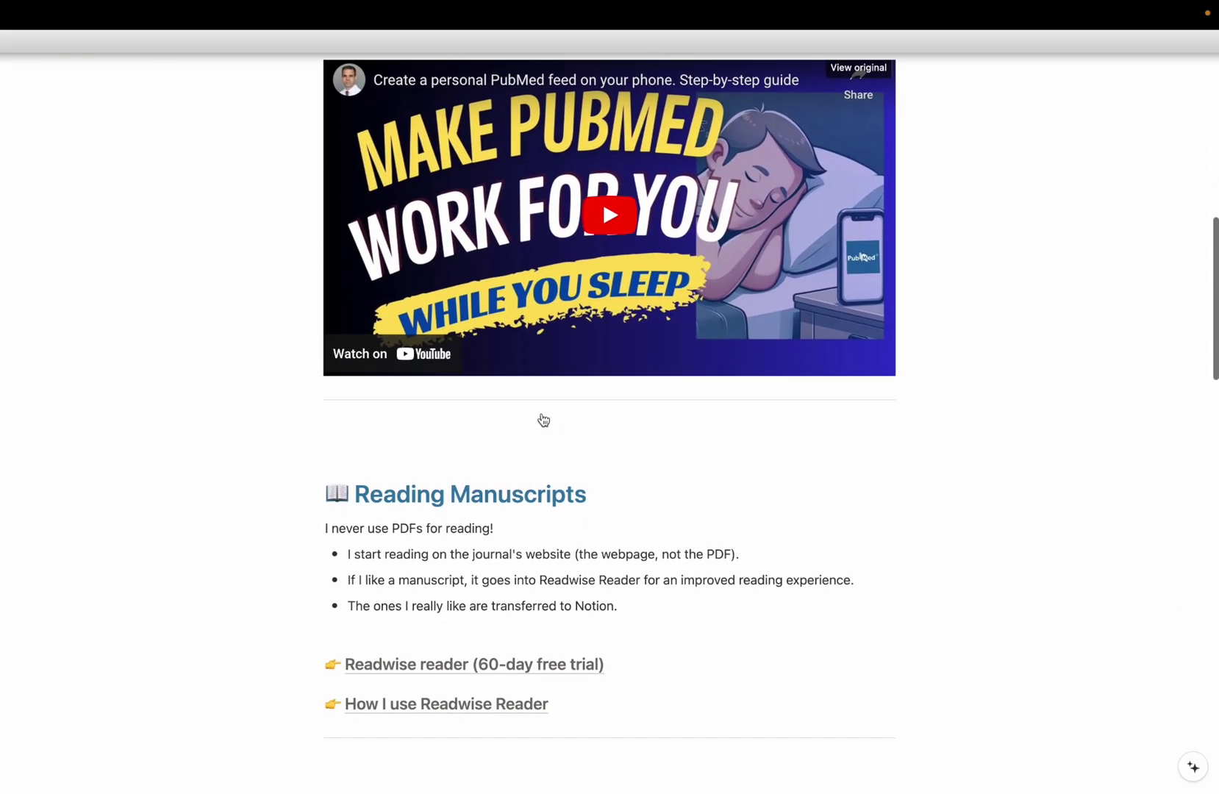
{"action": "scroll", "coordinate": [461, 467], "scroll_direction": "down", "scroll_amount": 2}
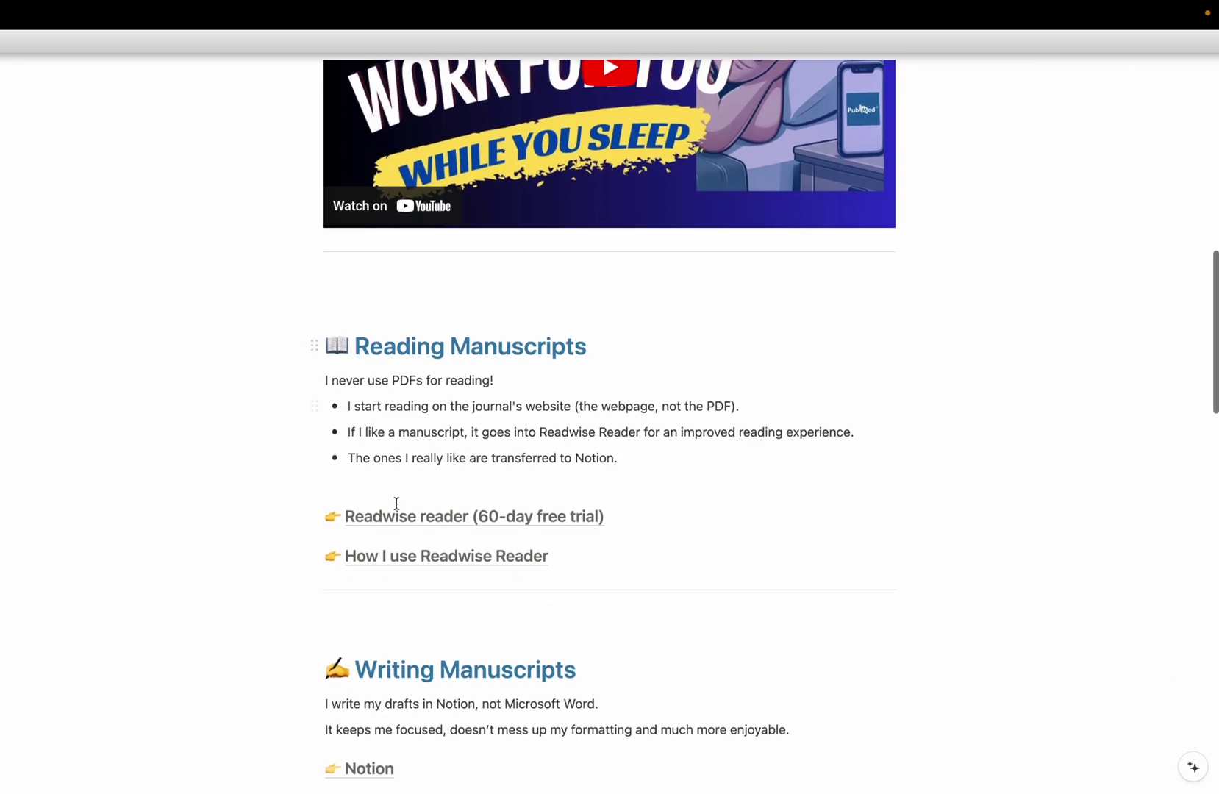
{"action": "scroll", "coordinate": [512, 570], "scroll_direction": "down", "scroll_amount": 1}
{"action": "scroll", "coordinate": [512, 569], "scroll_direction": "down", "scroll_amount": 5}
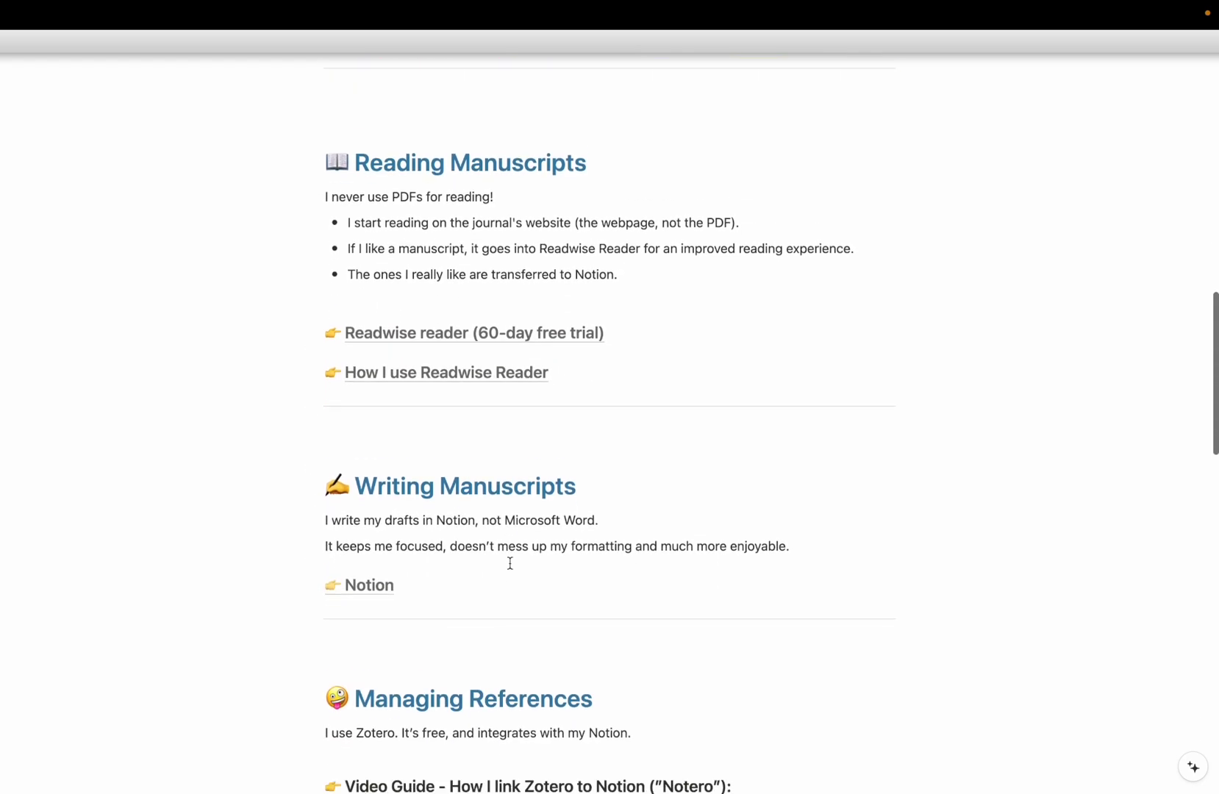
{"action": "scroll", "coordinate": [509, 563], "scroll_direction": "down", "scroll_amount": 5}
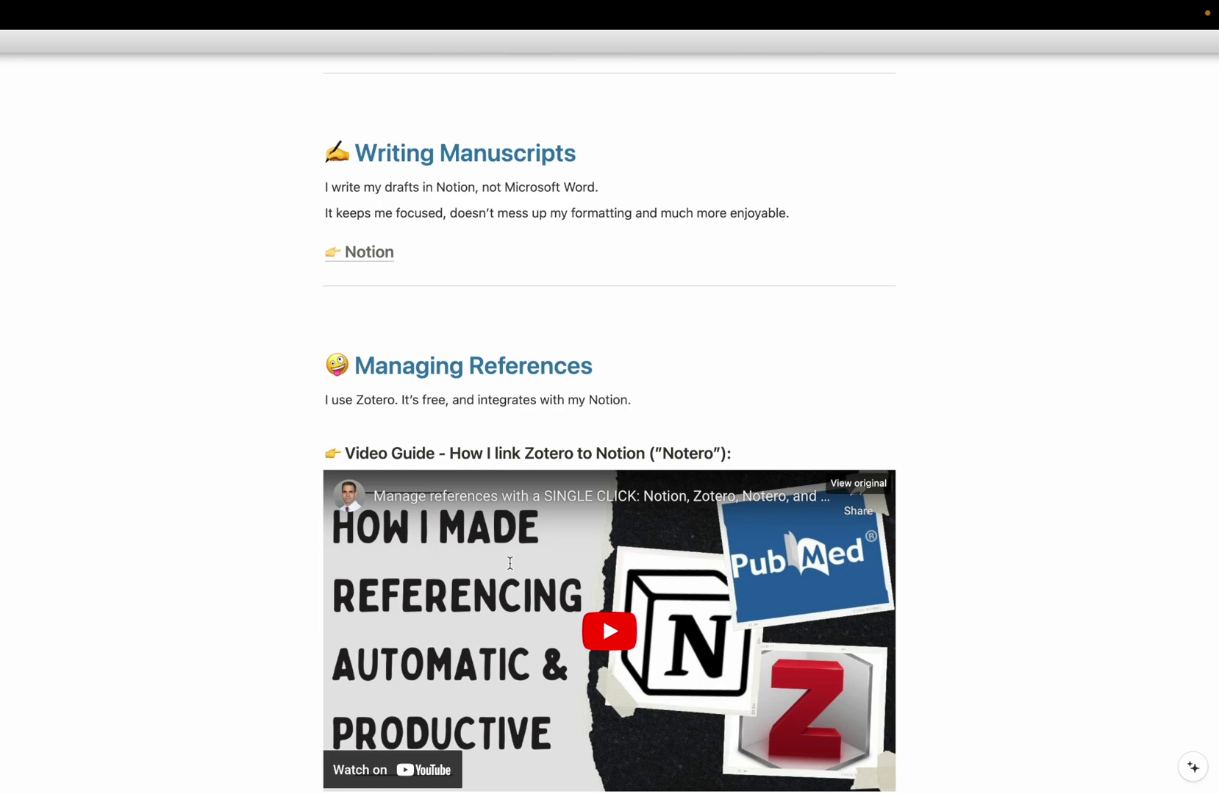
{"action": "right_click", "coordinate": [509, 563]}
{"action": "left_click", "coordinate": [849, 430]}
{"action": "scroll", "coordinate": [983, 443], "scroll_direction": "down", "scroll_amount": 3}
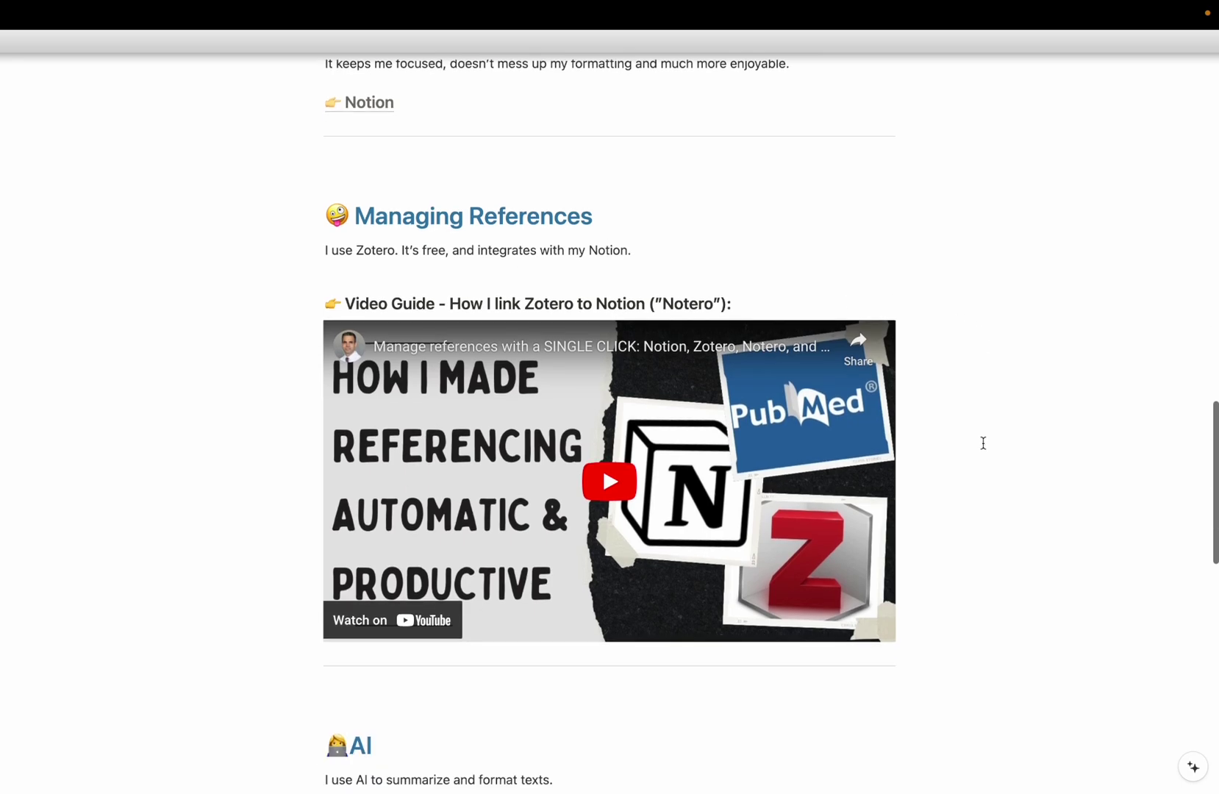
{"action": "scroll", "coordinate": [983, 442], "scroll_direction": "down", "scroll_amount": 3}
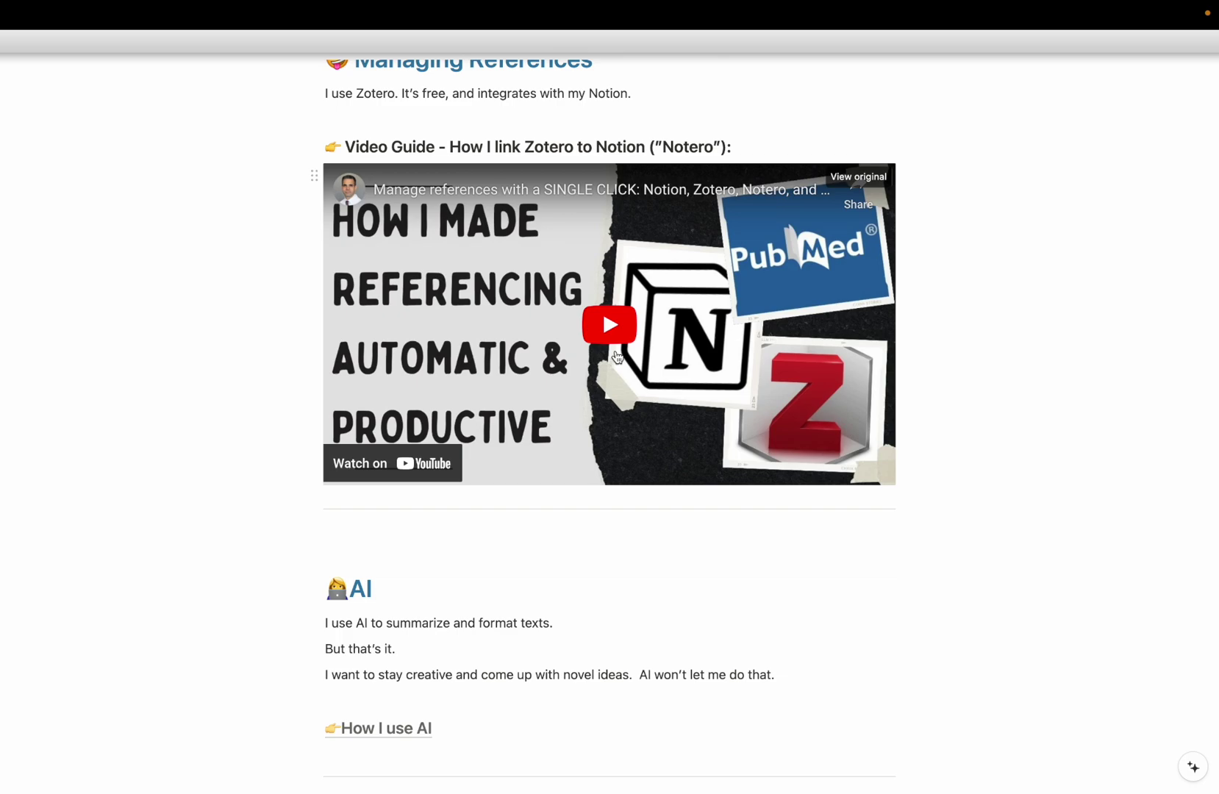
{"action": "key", "text": "ctrl+Up"}
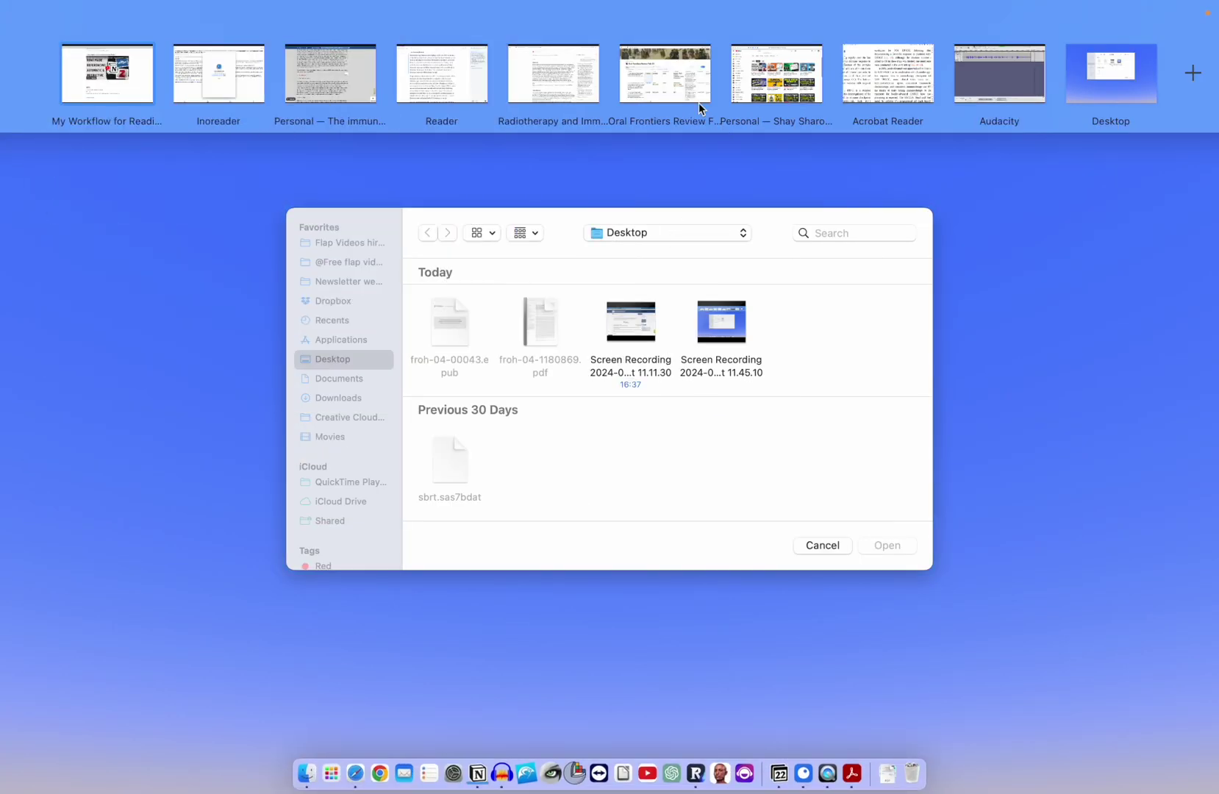
- Switch to the Oral Frontiers Review database, then briefly check the article in Reader
{"action": "left_click", "coordinate": [664, 77]}
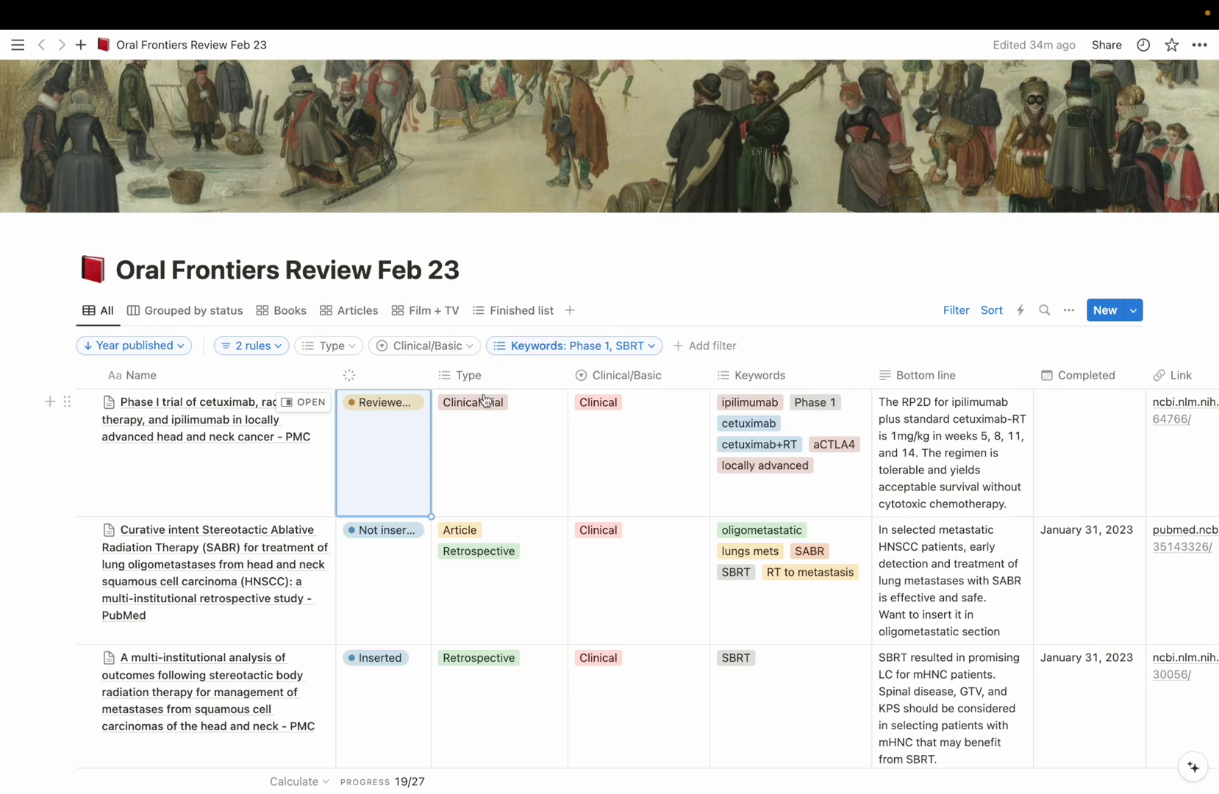
{"action": "key", "text": "ctrl+Up"}
{"action": "left_click", "coordinate": [439, 72]}
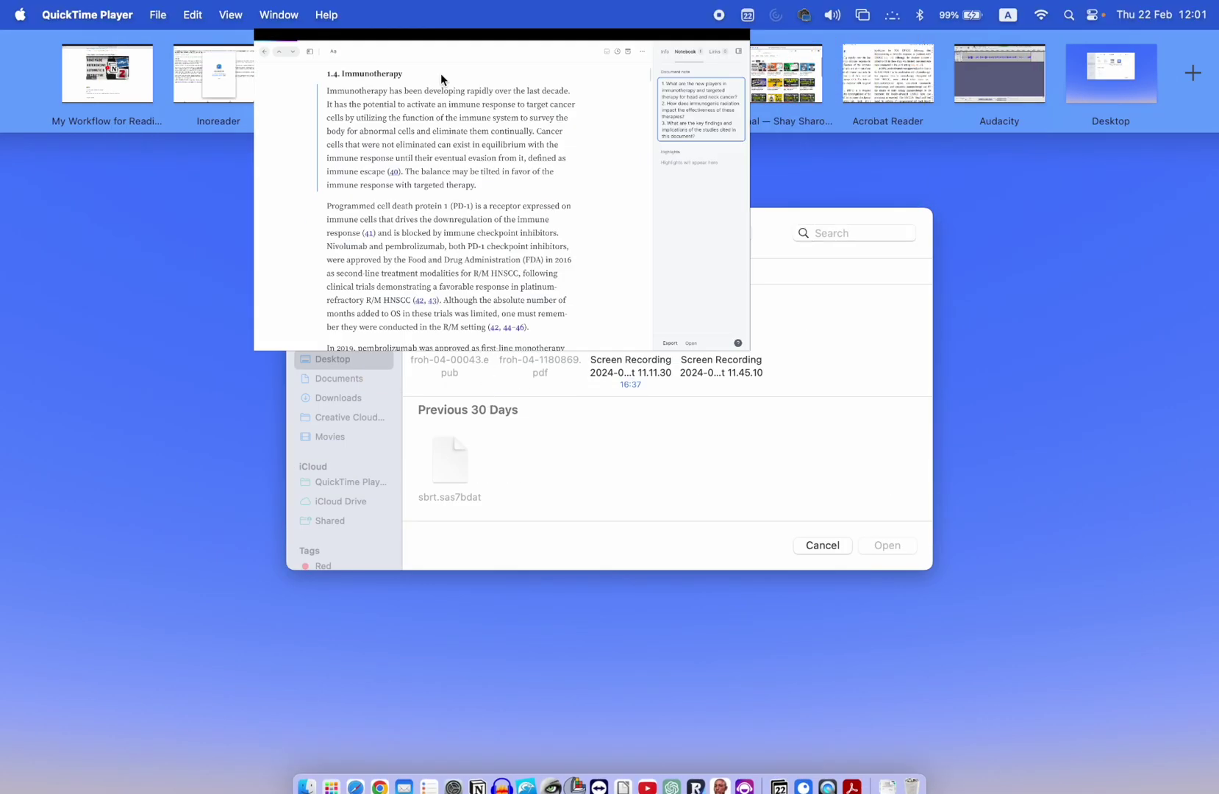
{"action": "scroll", "coordinate": [512, 200], "scroll_direction": "up", "scroll_amount": 20}
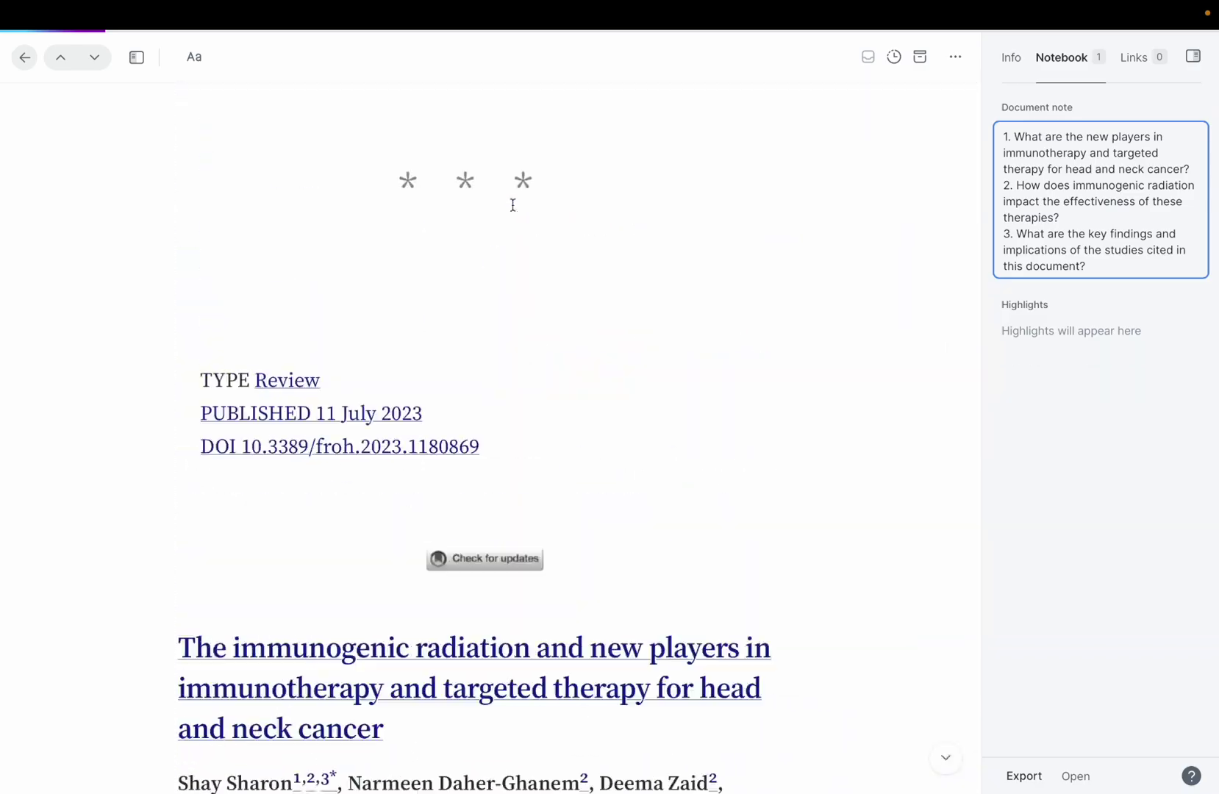
{"action": "key", "text": "ctrl+Up"}
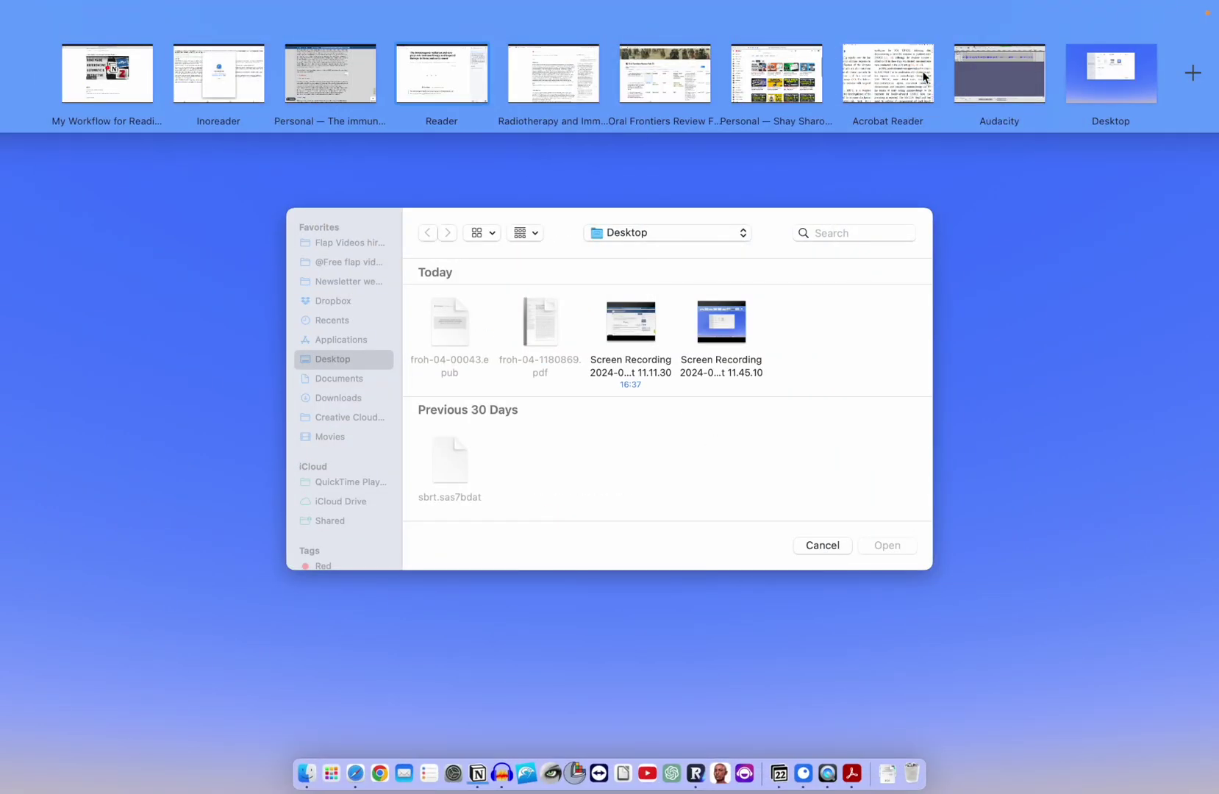
- Return to the database and inspect its Phase 1 and SBRT Keywords filter
{"action": "left_click", "coordinate": [702, 86]}
{"action": "scroll", "coordinate": [689, 574], "scroll_direction": "down", "scroll_amount": 5}
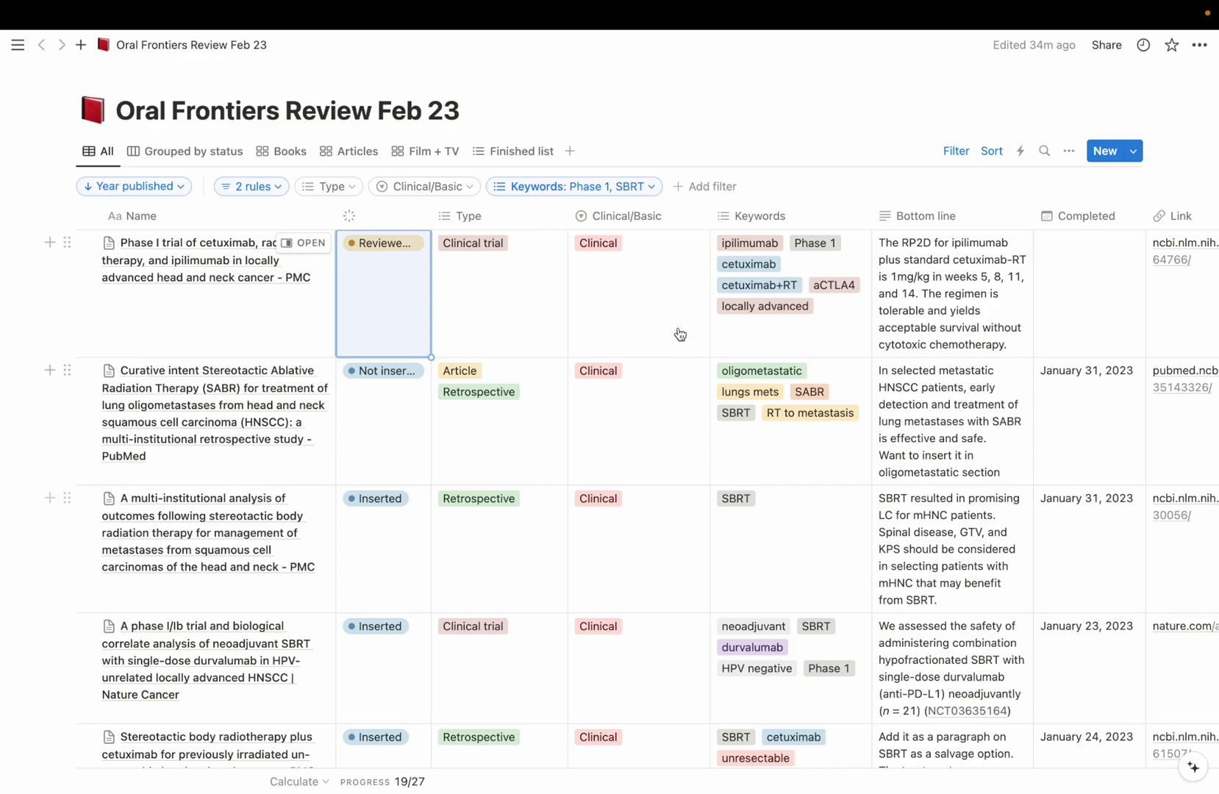
{"action": "left_click", "coordinate": [649, 189]}
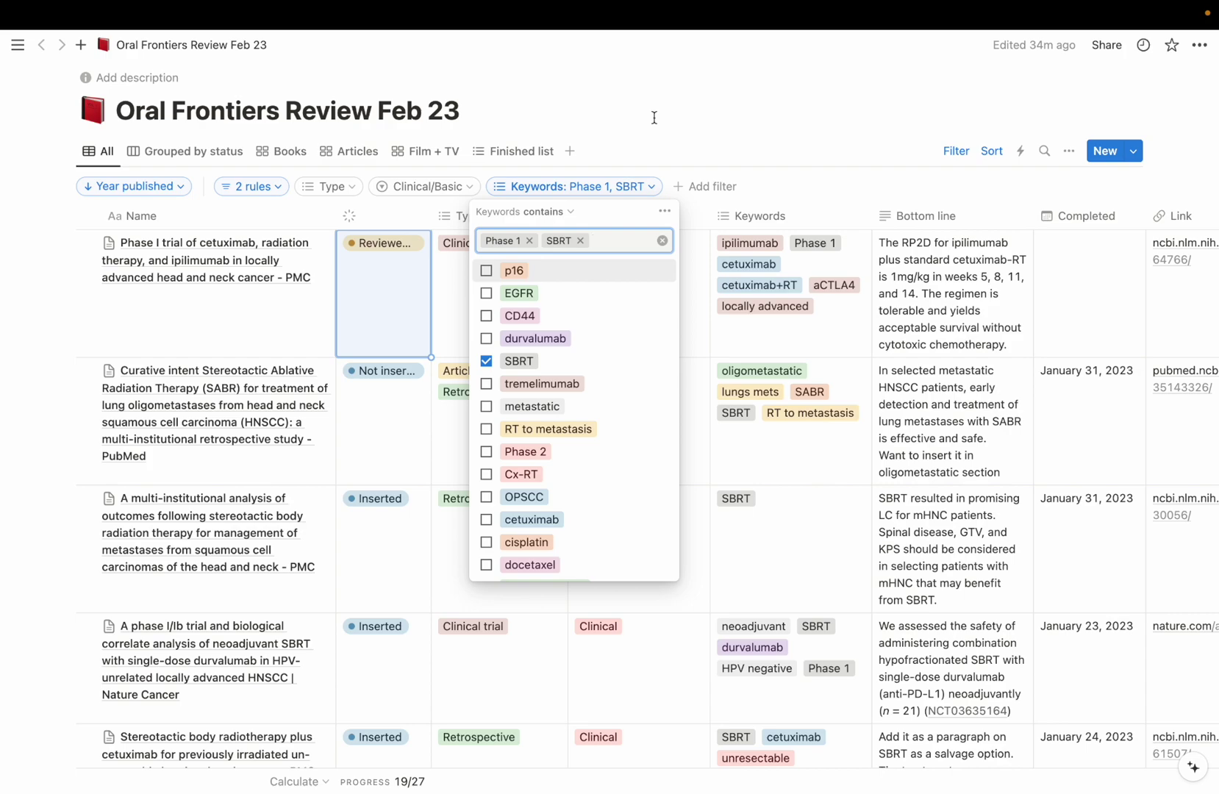
{"action": "left_click", "coordinate": [685, 104]}
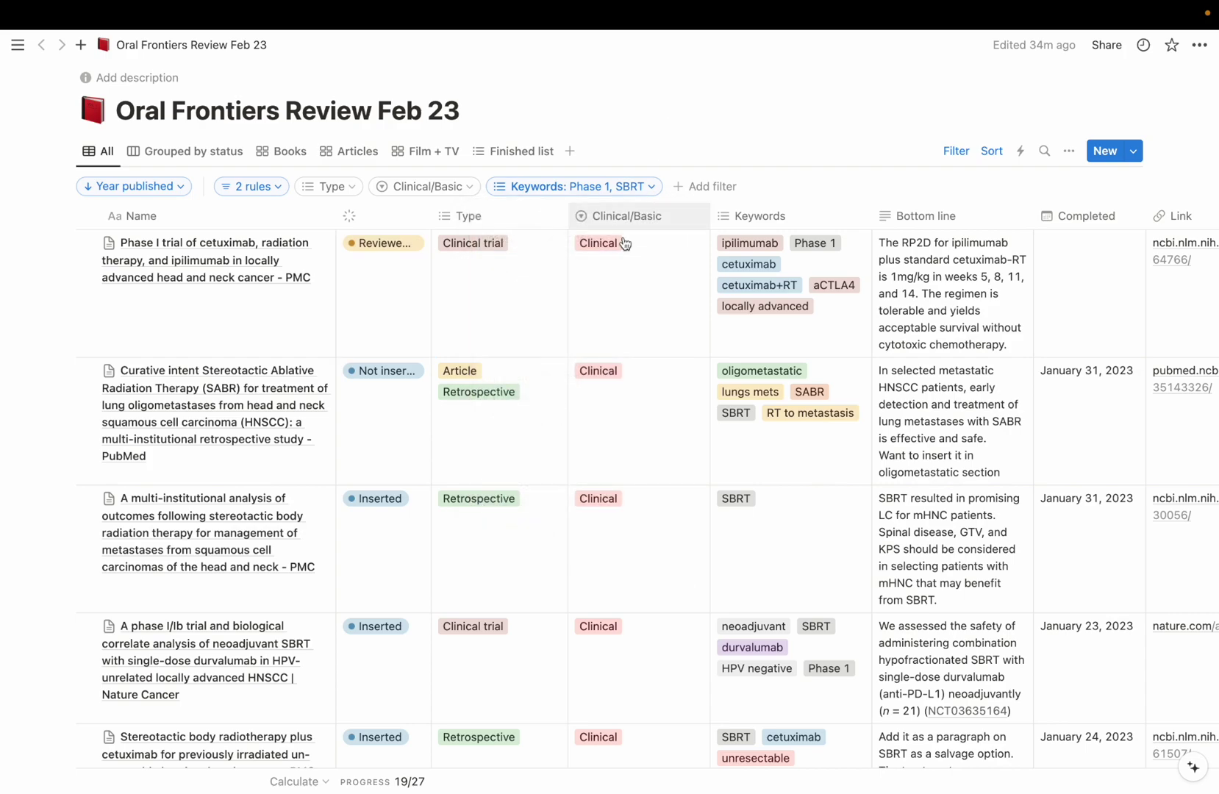
{"action": "scroll", "coordinate": [313, 365], "scroll_direction": "down", "scroll_amount": 3}
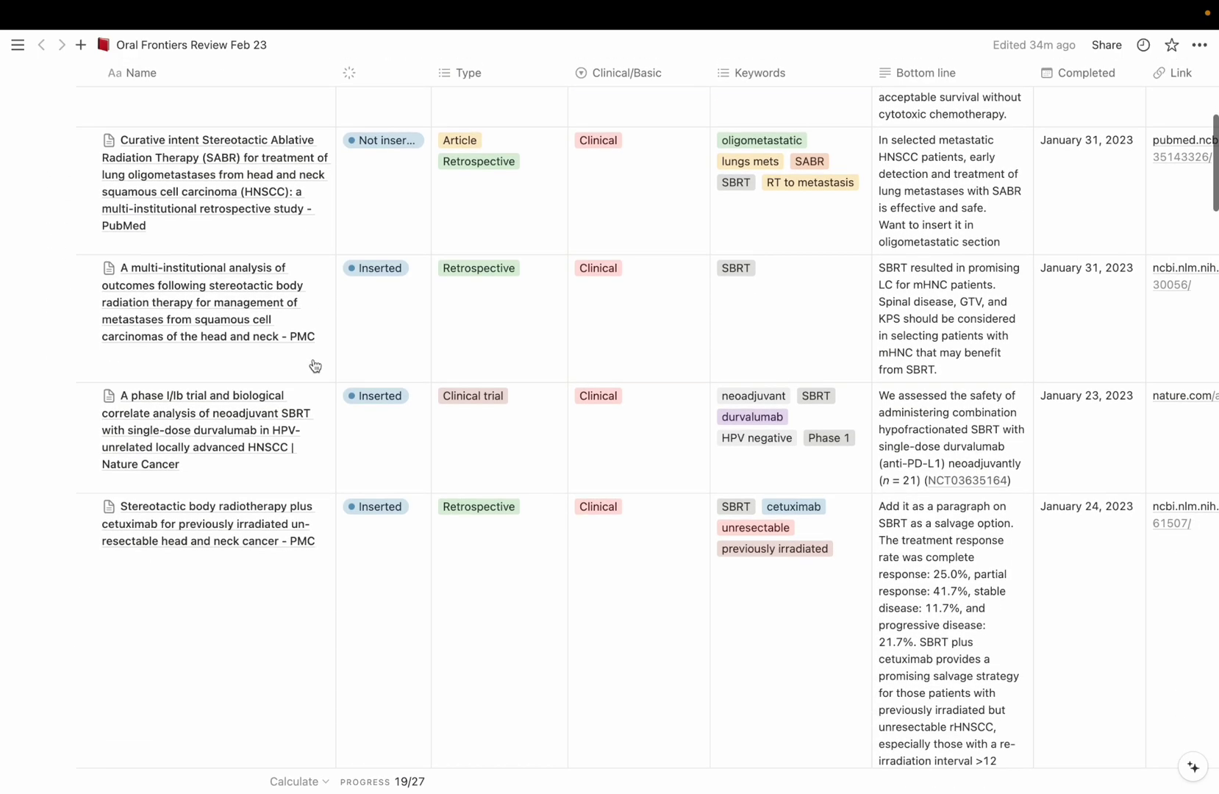
{"action": "scroll", "coordinate": [312, 366], "scroll_direction": "up", "scroll_amount": 6}
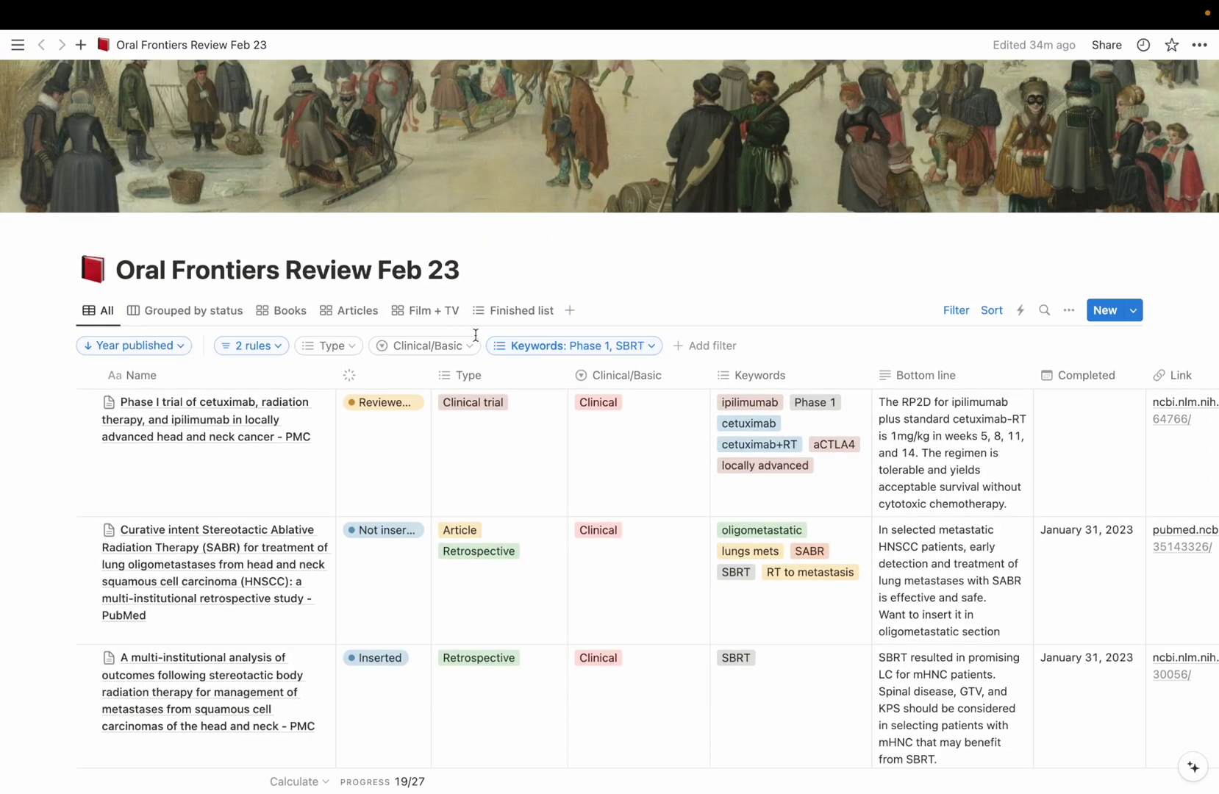
- Change the Keywords filter from Phase 1 and SBRT to Phase 2 and metastatic, then review the rows
{"action": "left_click", "coordinate": [649, 345]}
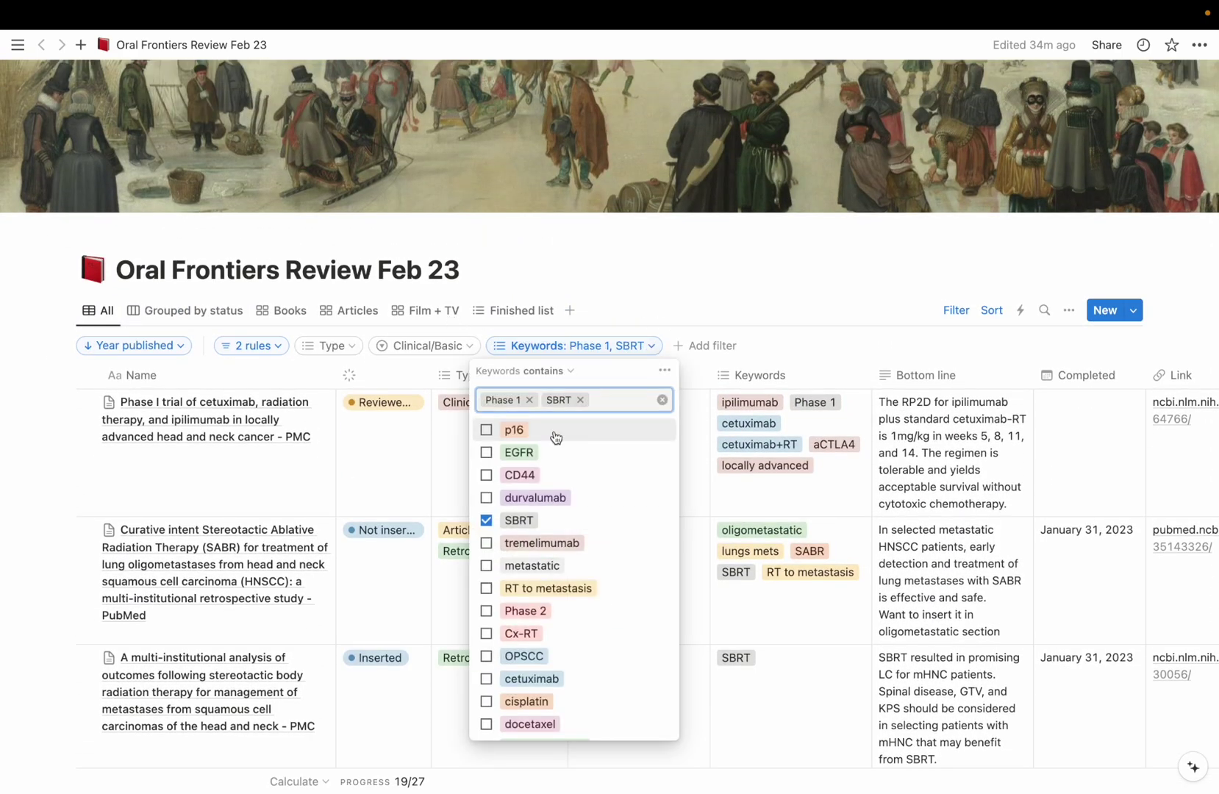
{"action": "left_click", "coordinate": [486, 520]}
{"action": "left_click", "coordinate": [529, 399]}
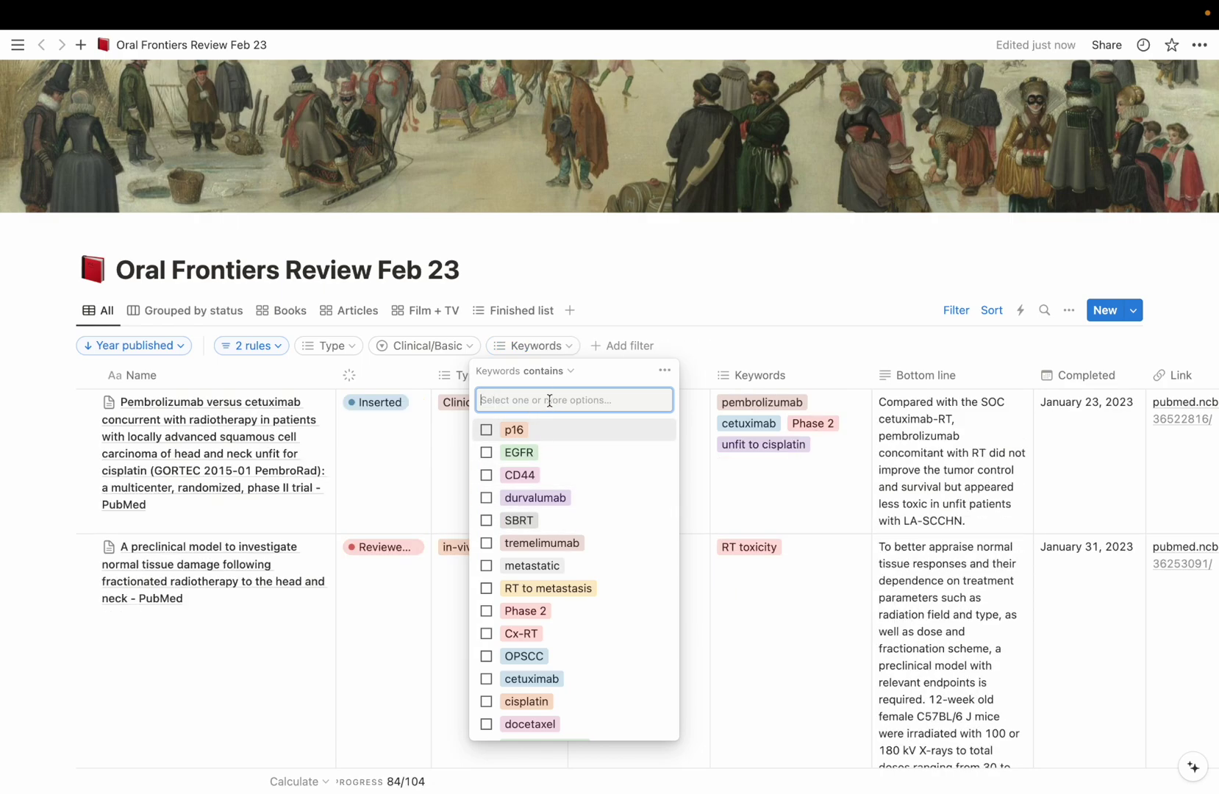
{"action": "type", "text": "phase"}
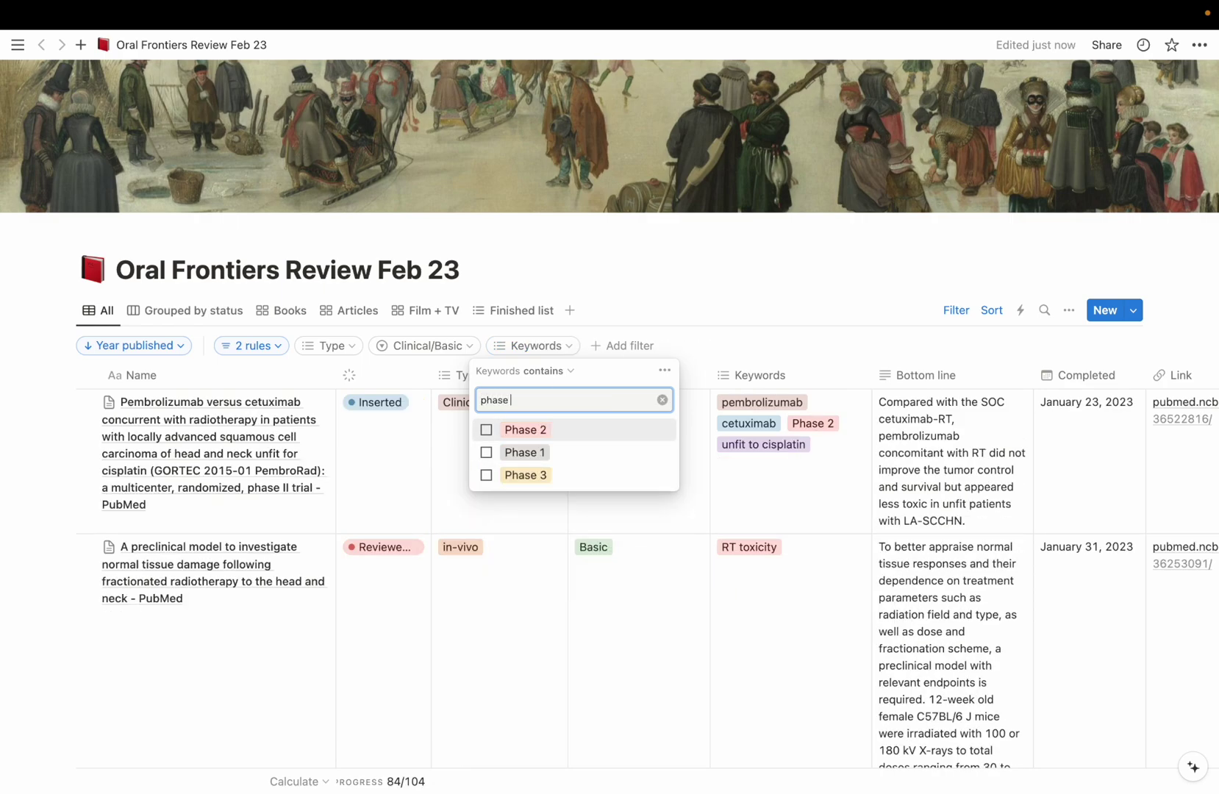
{"action": "left_click", "coordinate": [486, 429]}
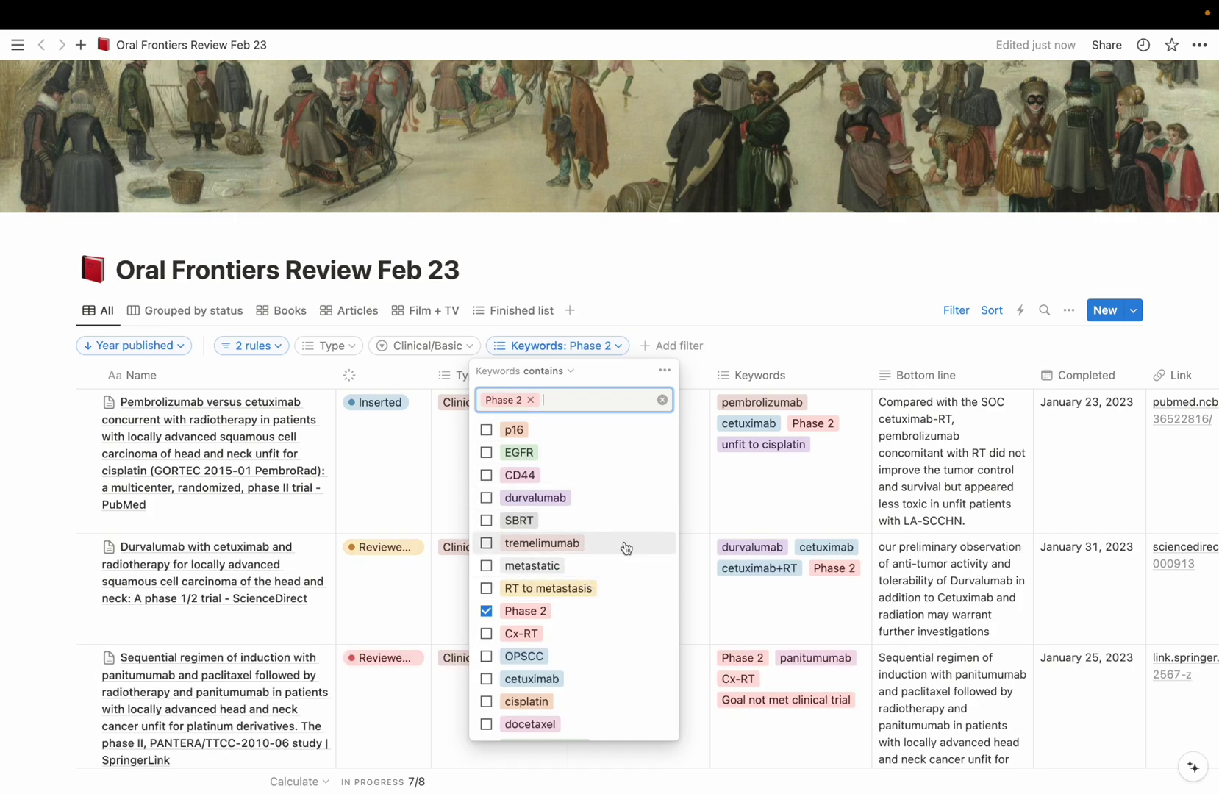
{"action": "left_click", "coordinate": [488, 567]}
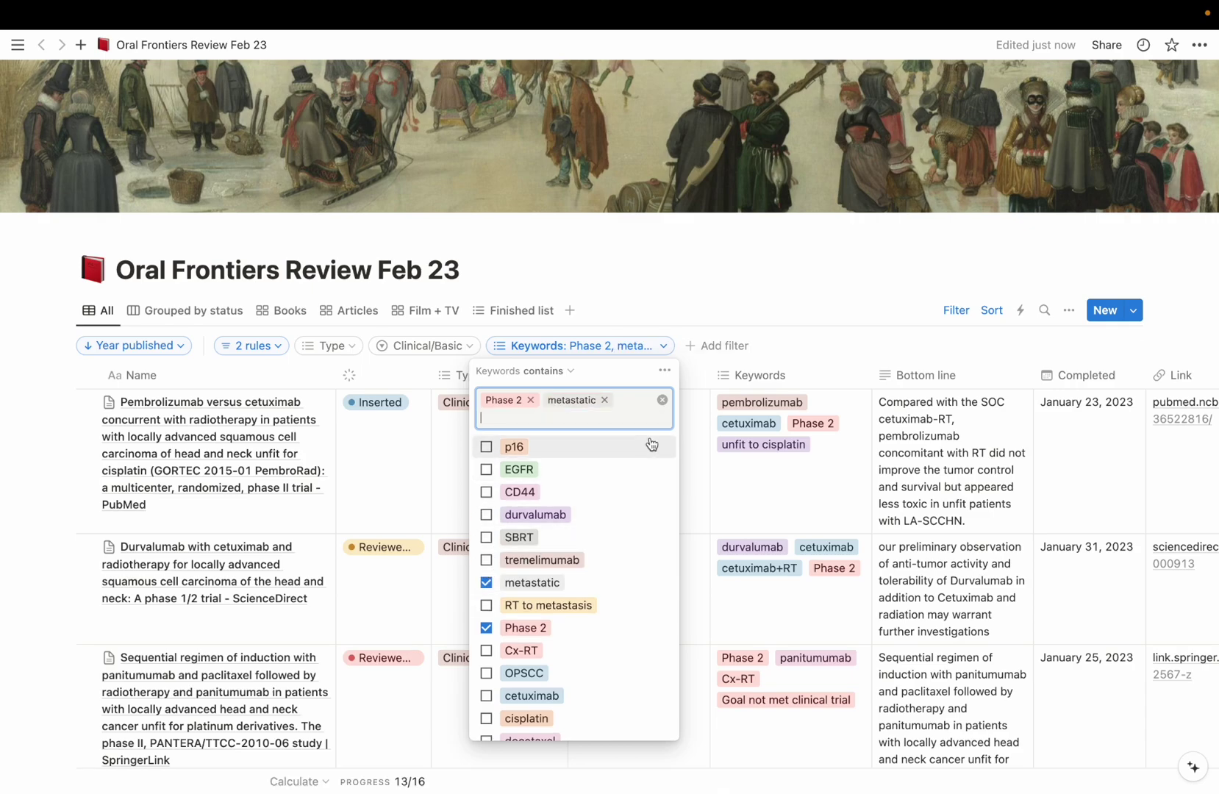
{"action": "left_click", "coordinate": [701, 272]}
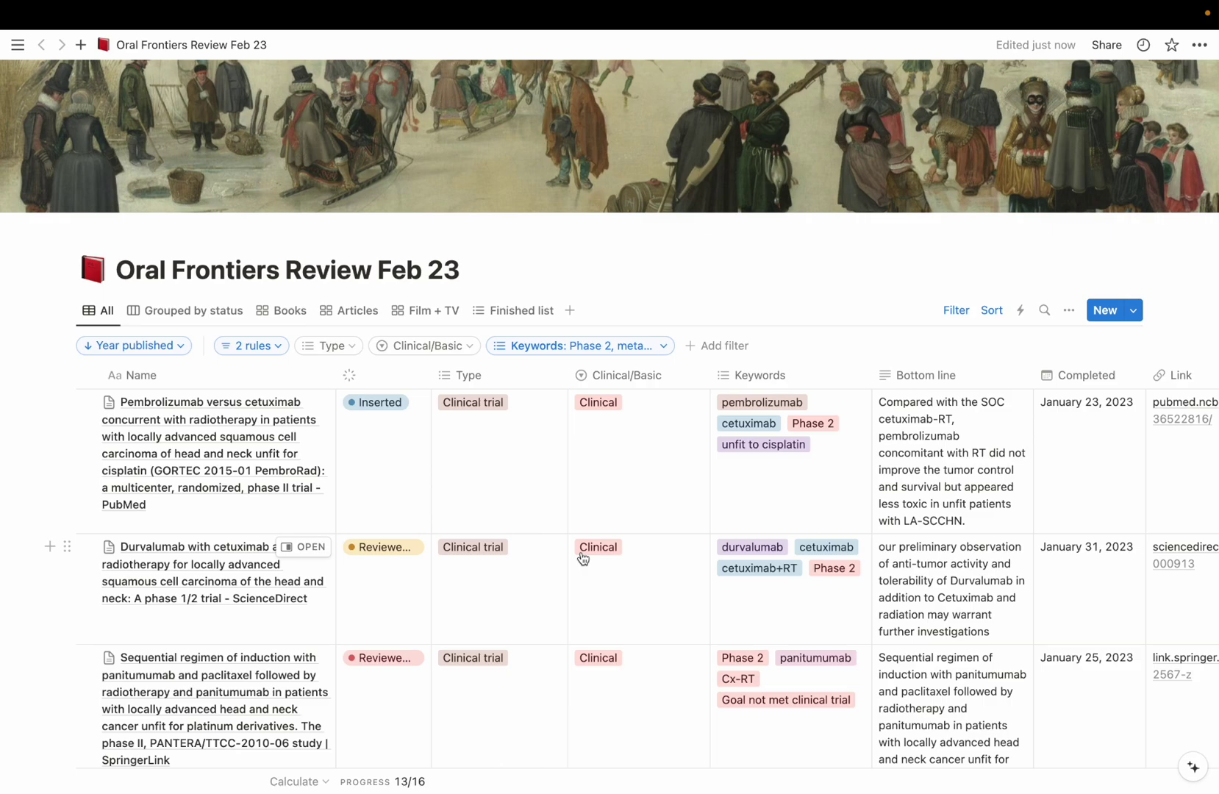
{"action": "scroll", "coordinate": [583, 559], "scroll_direction": "down", "scroll_amount": 5}
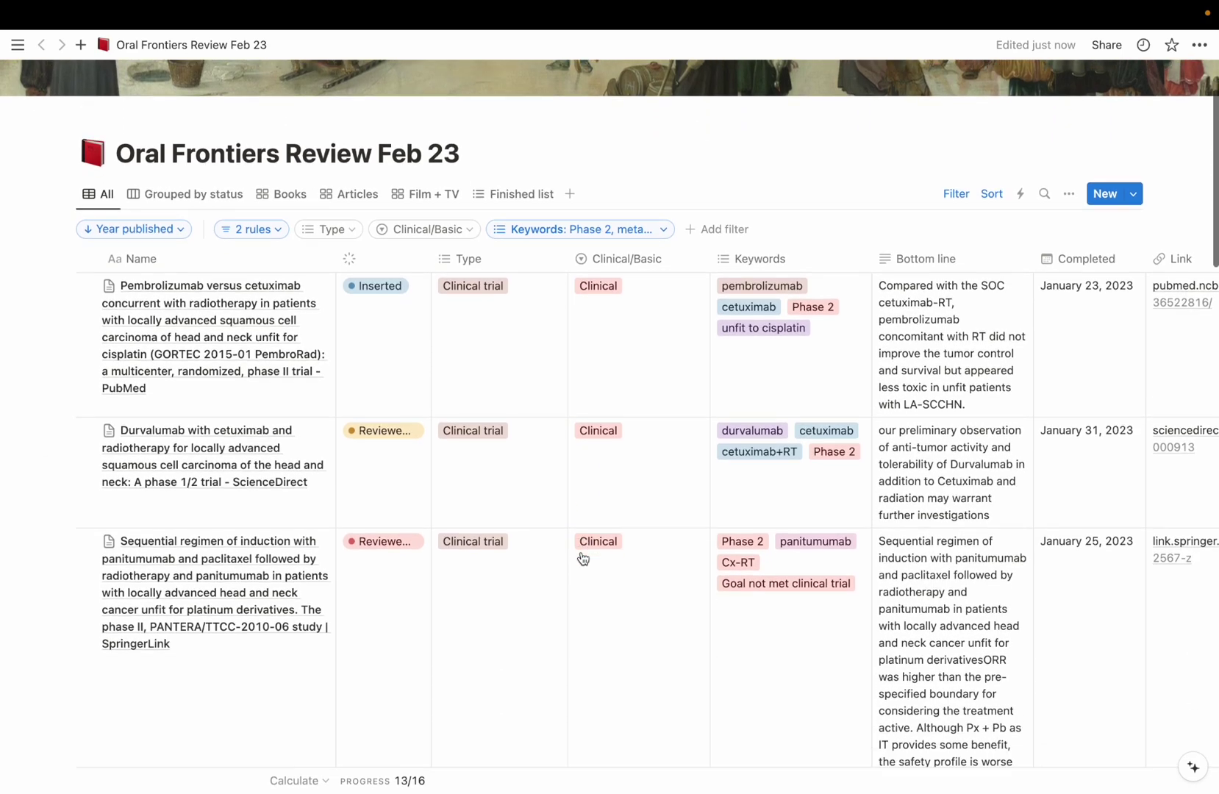
{"action": "scroll", "coordinate": [583, 559], "scroll_direction": "down", "scroll_amount": 3}
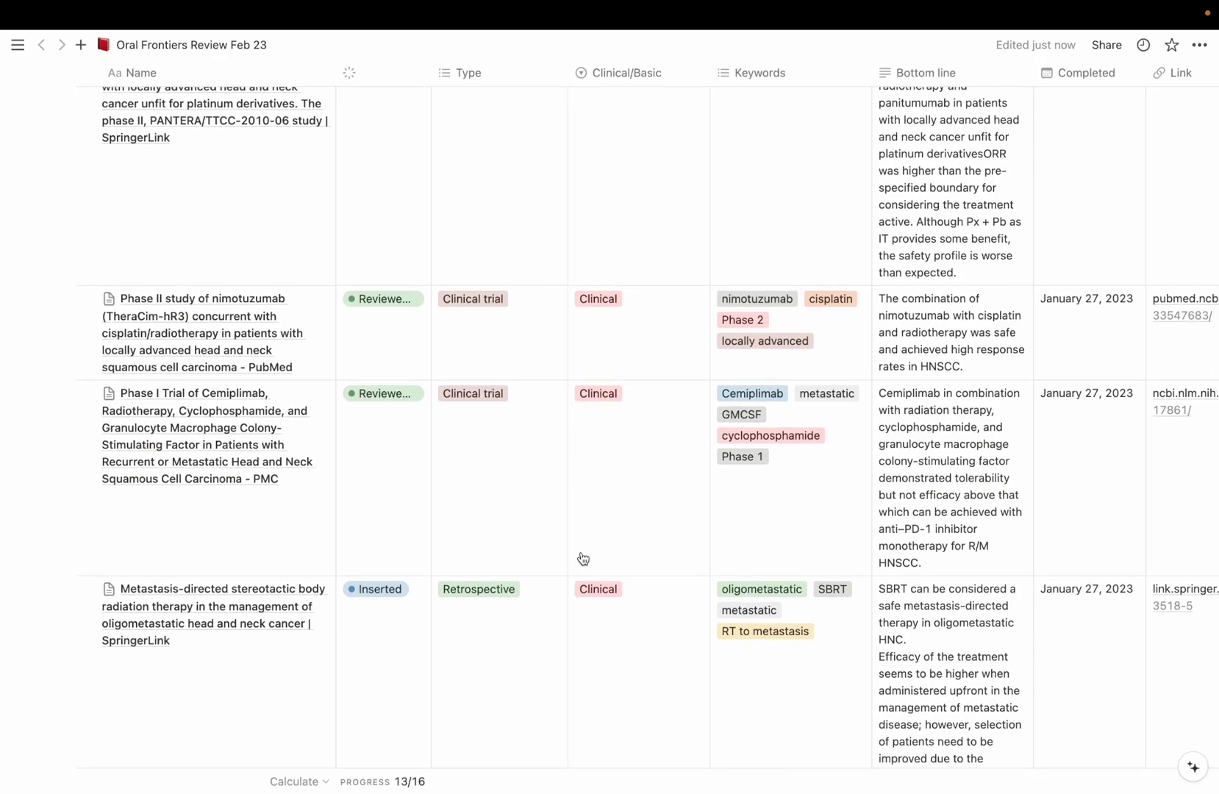
{"action": "scroll", "coordinate": [583, 559], "scroll_direction": "up", "scroll_amount": 9}
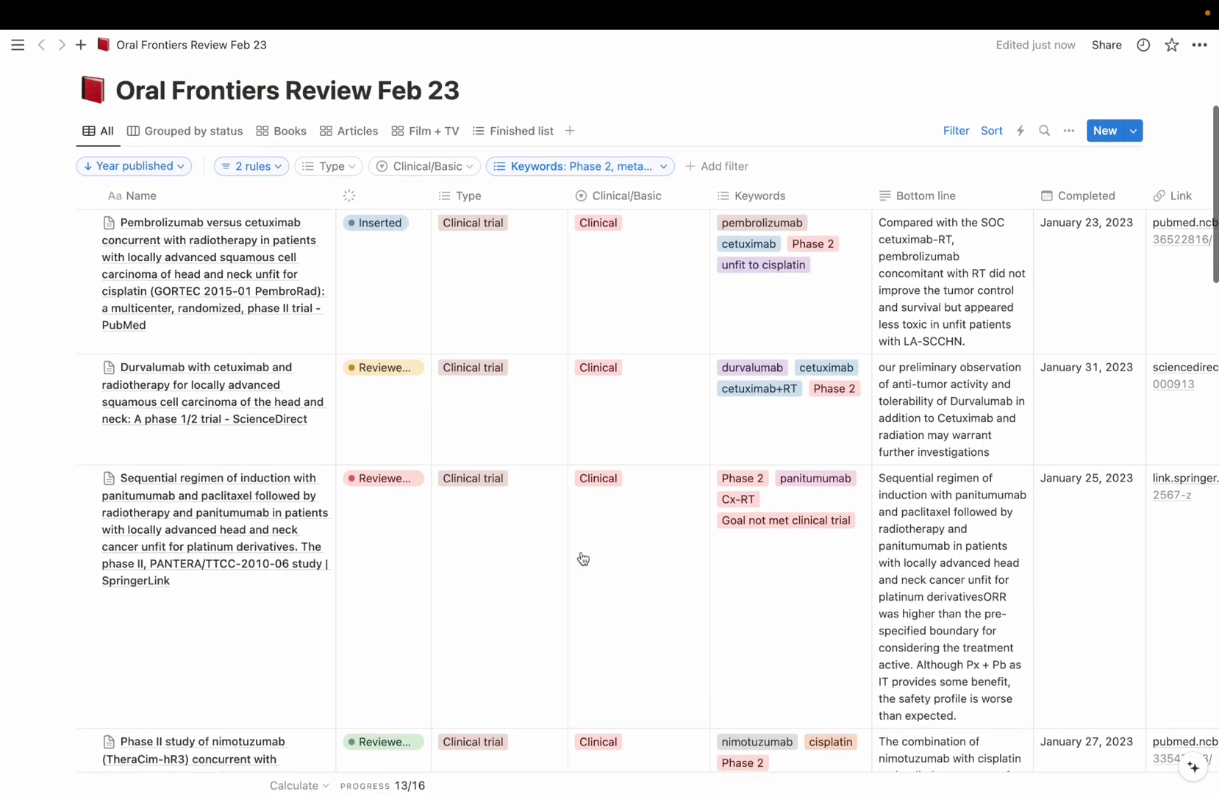
{"action": "scroll", "coordinate": [272, 331], "scroll_direction": "down", "scroll_amount": 1}
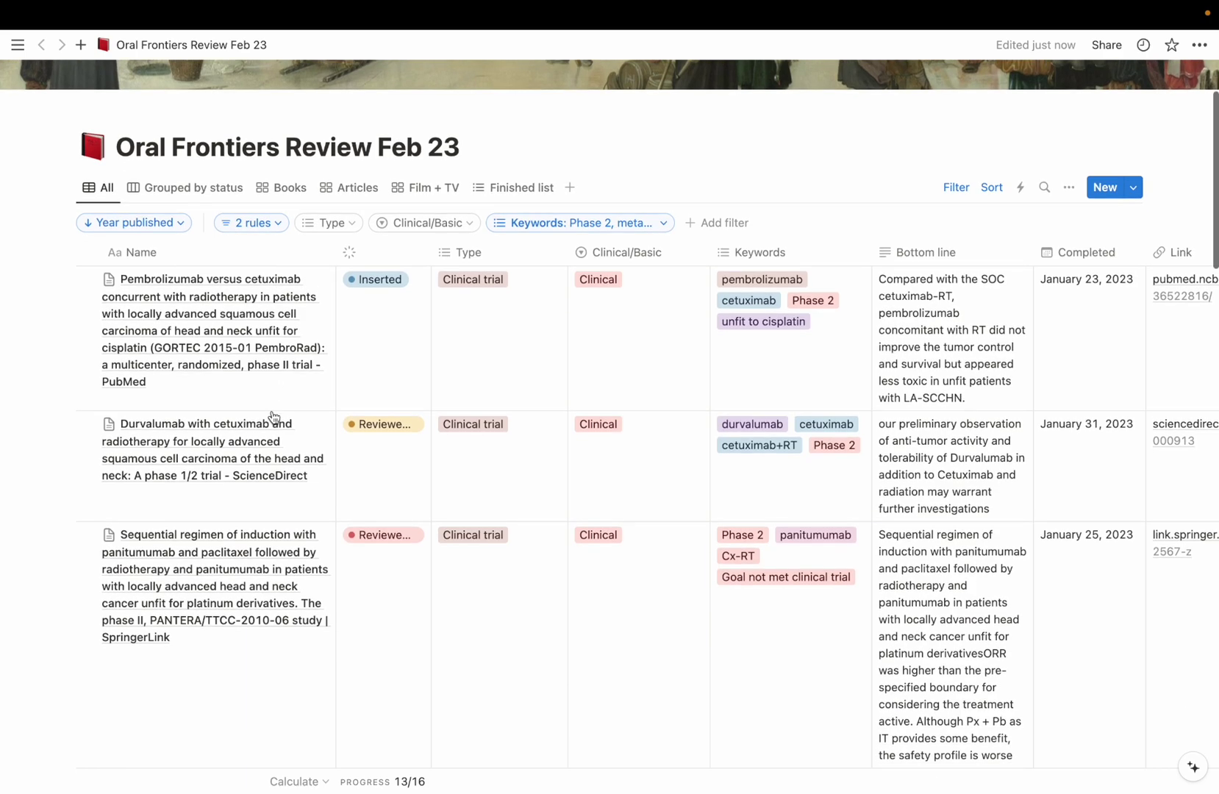
- Glance at the first trial's status options without changing them, scroll the table, and focus the trial's name
{"action": "left_click", "coordinate": [387, 283]}
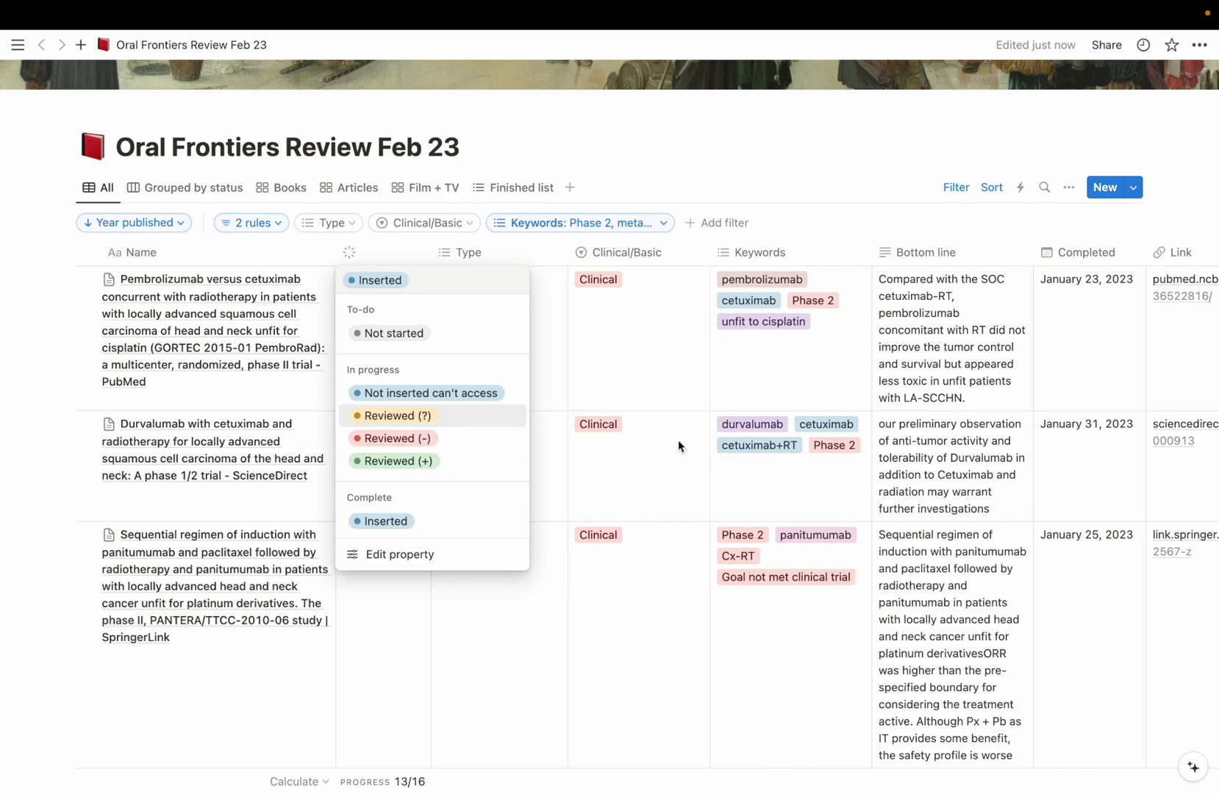
{"action": "key", "text": "Escape"}
{"action": "scroll", "coordinate": [949, 346], "scroll_direction": "right", "scroll_amount": 3}
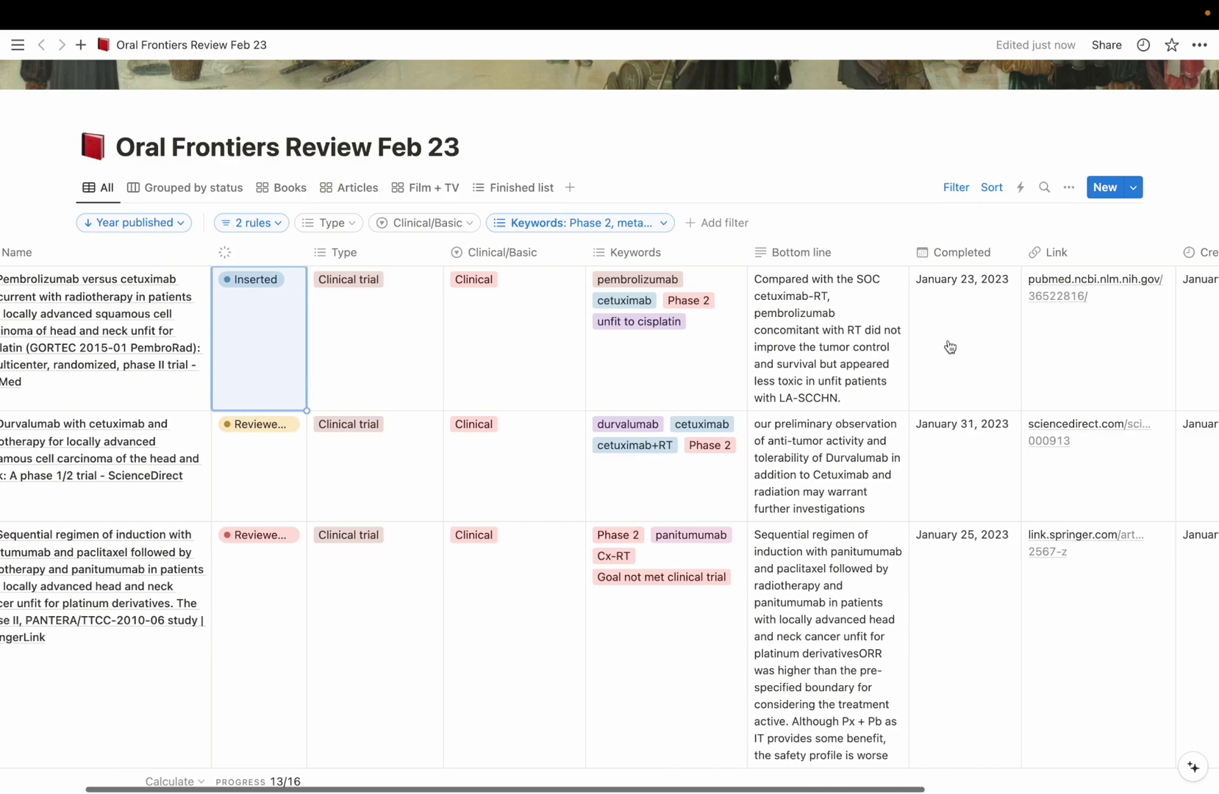
{"action": "scroll", "coordinate": [818, 331], "scroll_direction": "right", "scroll_amount": 10}
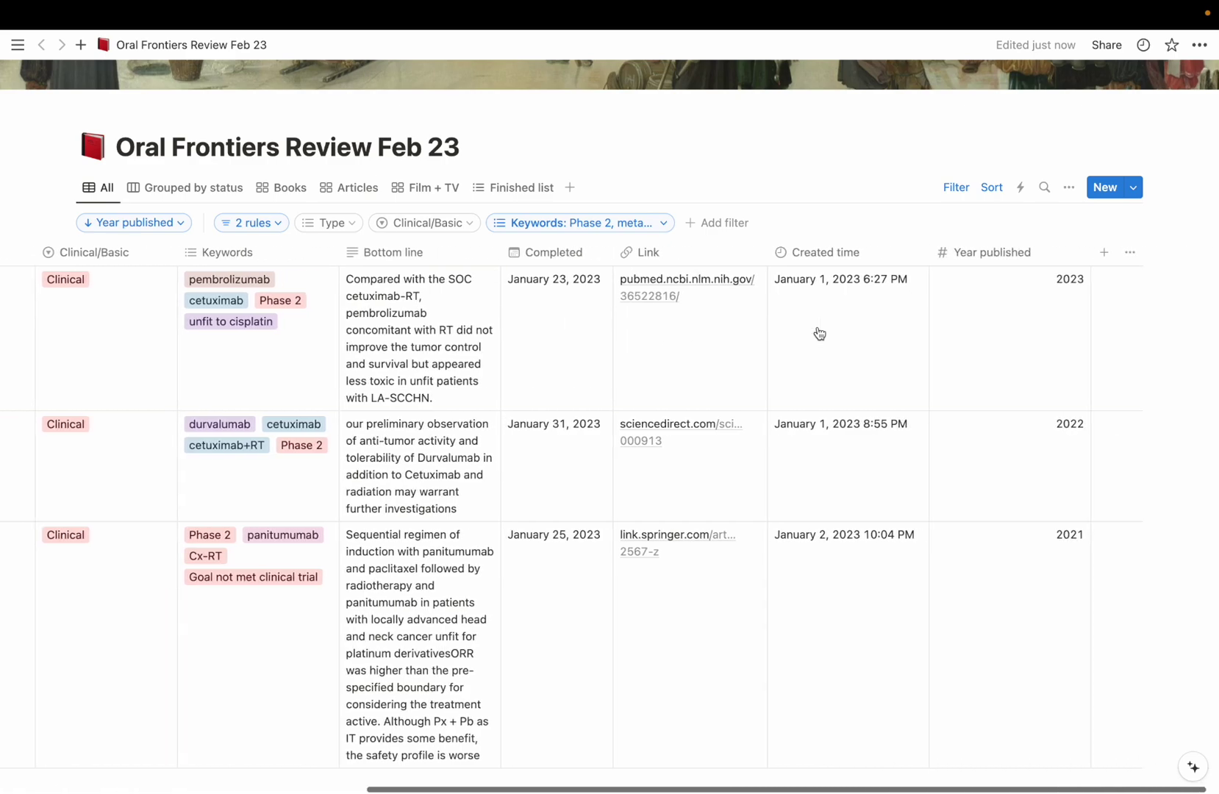
{"action": "scroll", "coordinate": [1063, 307], "scroll_direction": "left", "scroll_amount": 13}
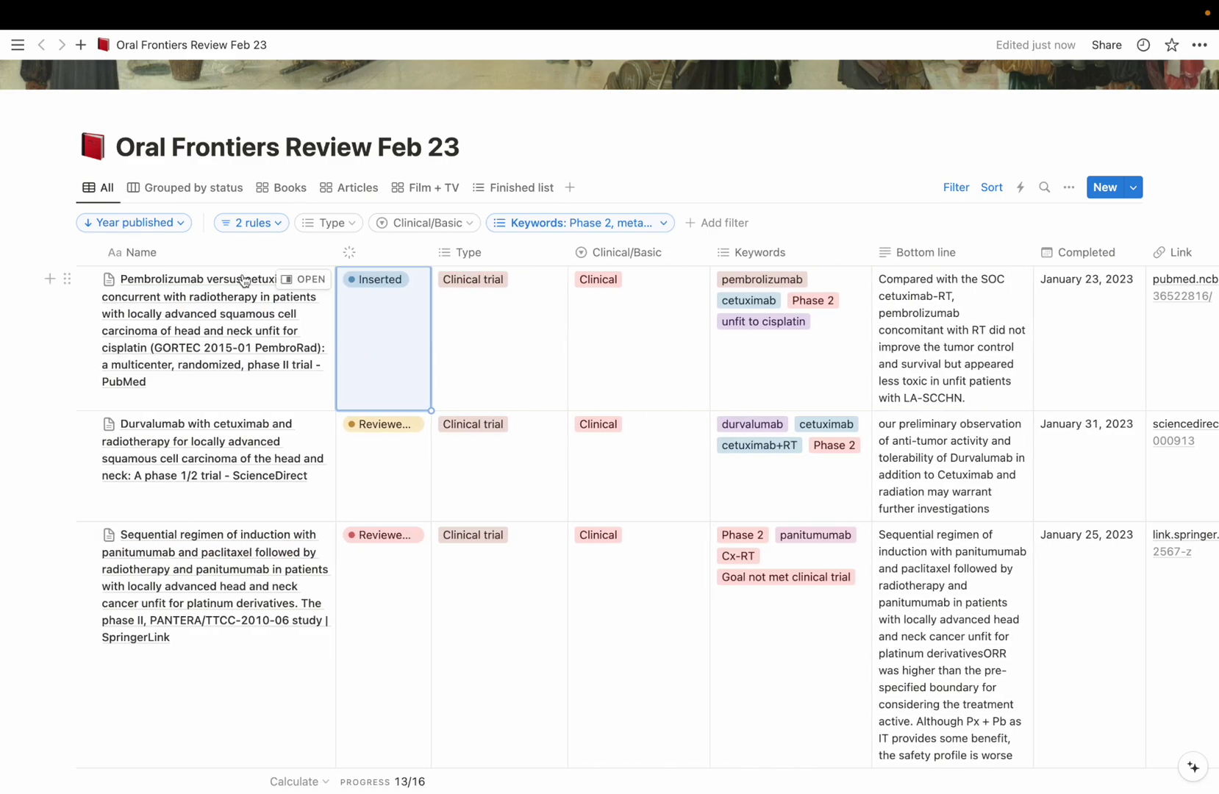
{"action": "key", "text": "Left"}
{"action": "left_click", "coordinate": [323, 281]}
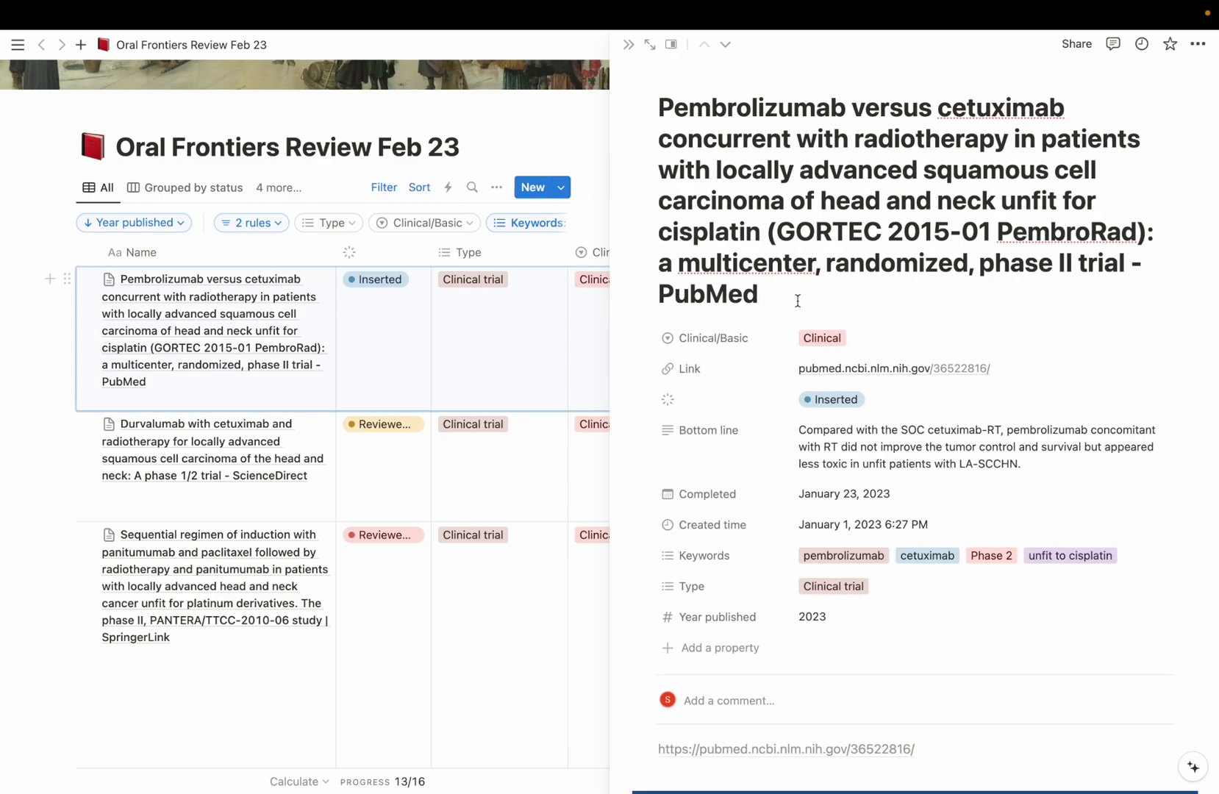
{"action": "scroll", "coordinate": [995, 379], "scroll_direction": "down", "scroll_amount": 6}
{"action": "scroll", "coordinate": [996, 375], "scroll_direction": "down", "scroll_amount": 9}
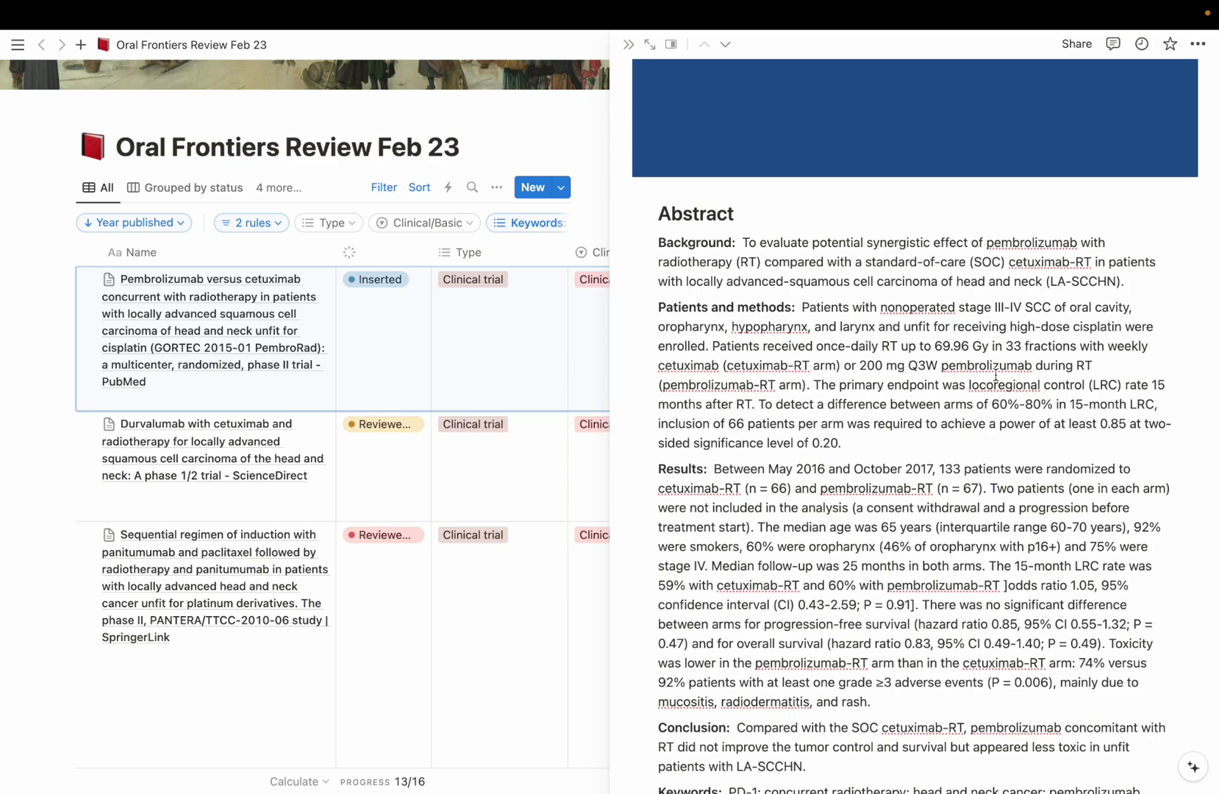
{"action": "scroll", "coordinate": [996, 374], "scroll_direction": "down", "scroll_amount": 3}
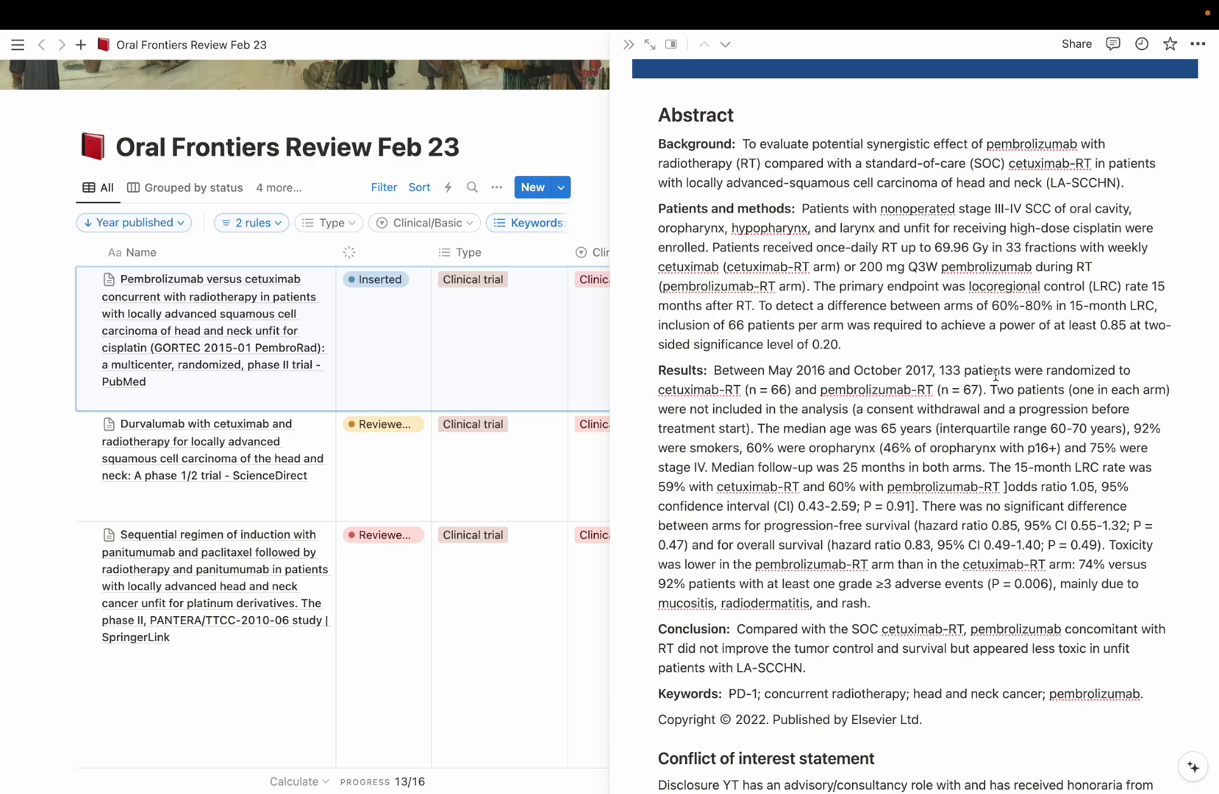
{"action": "scroll", "coordinate": [995, 375], "scroll_direction": "down", "scroll_amount": 8}
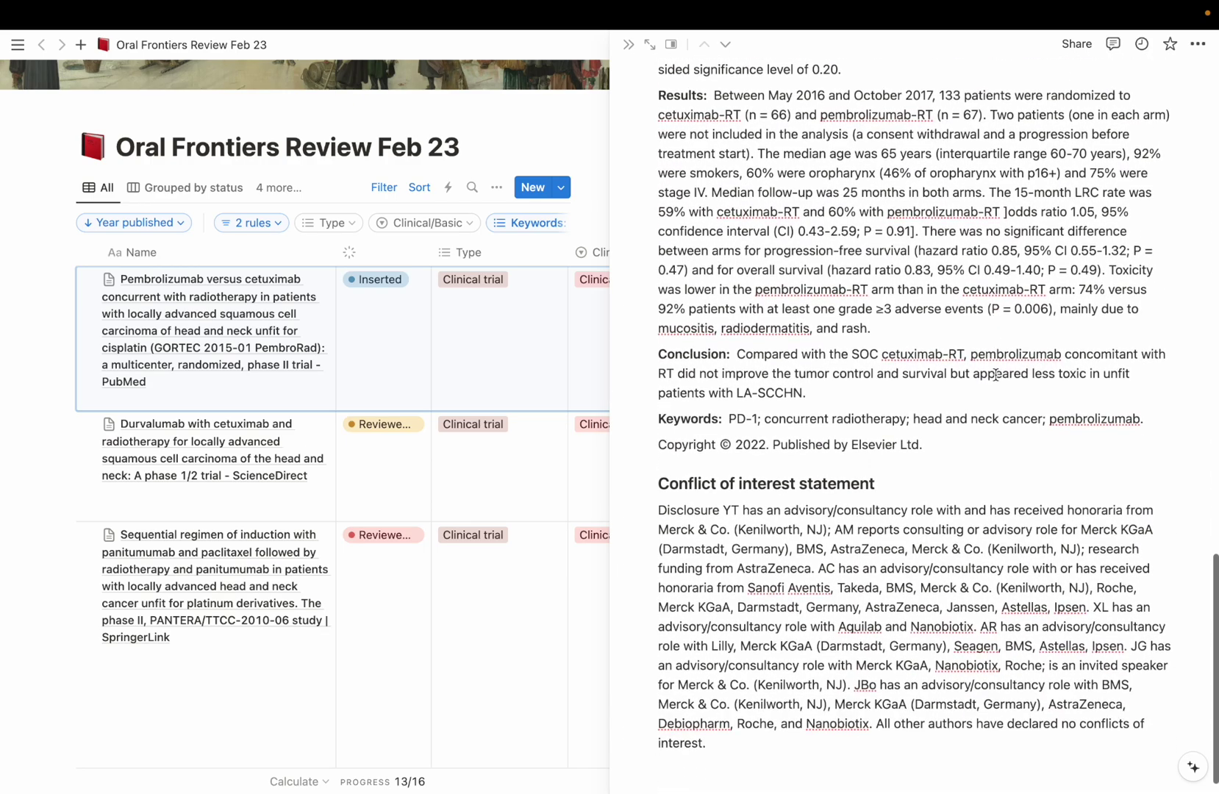
{"action": "scroll", "coordinate": [995, 375], "scroll_direction": "up", "scroll_amount": 20}
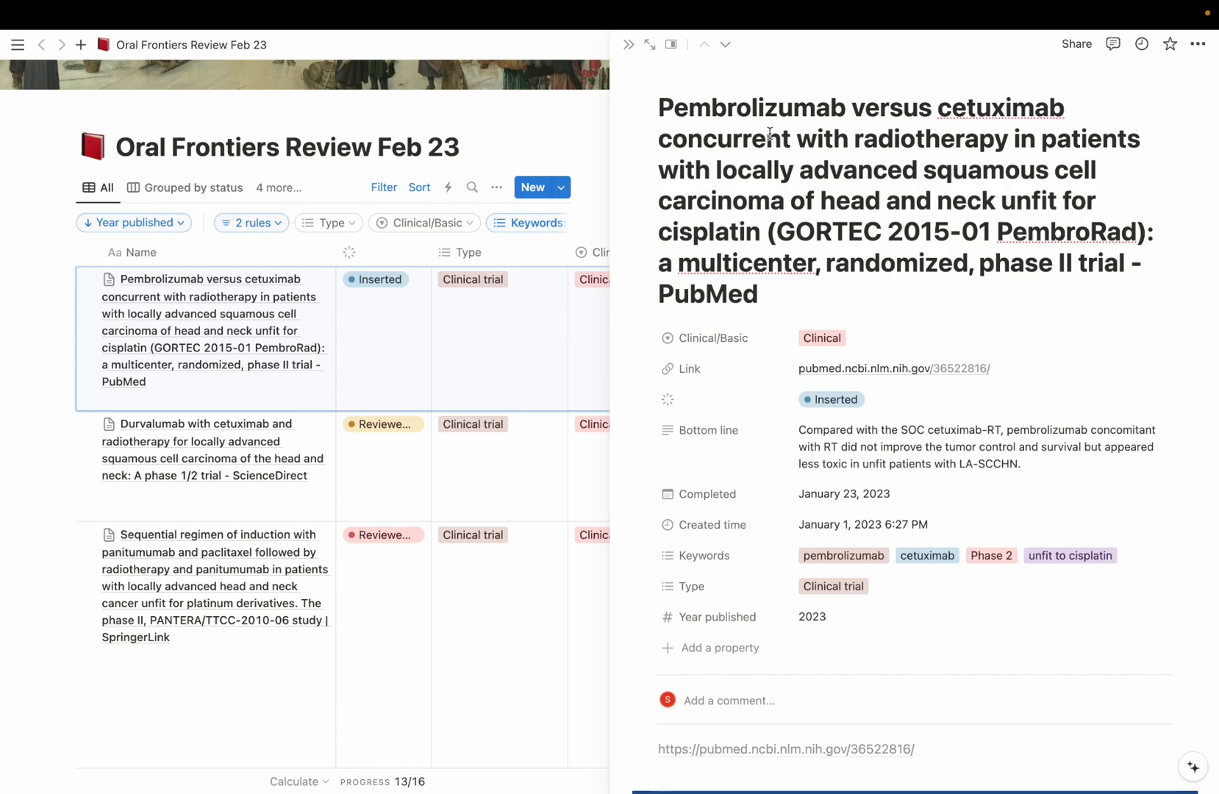
- Open the trial's pubmed.ncbi.nlm.nih.gov link and skim the PubMed record for PMID 36522816
{"action": "left_click", "coordinate": [882, 370]}
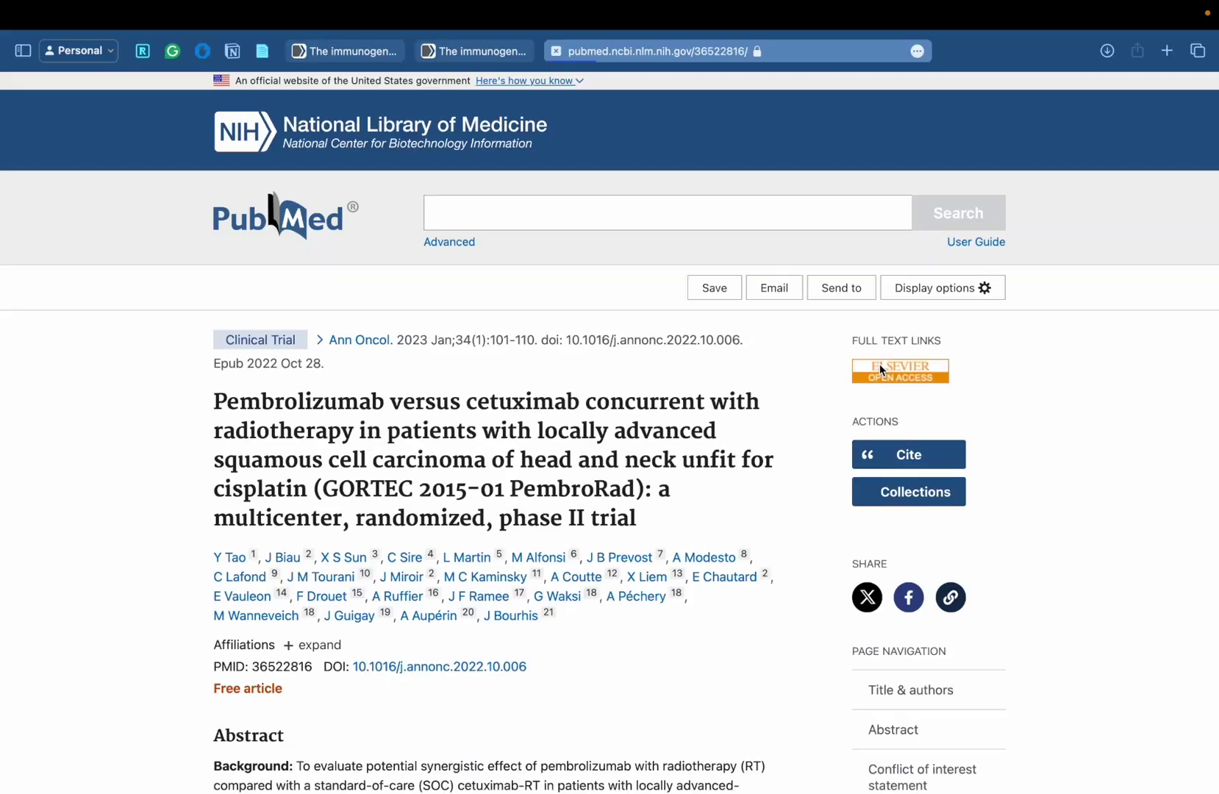
{"action": "scroll", "coordinate": [532, 563], "scroll_direction": "down", "scroll_amount": 6}
{"action": "scroll", "coordinate": [533, 563], "scroll_direction": "down", "scroll_amount": 1}
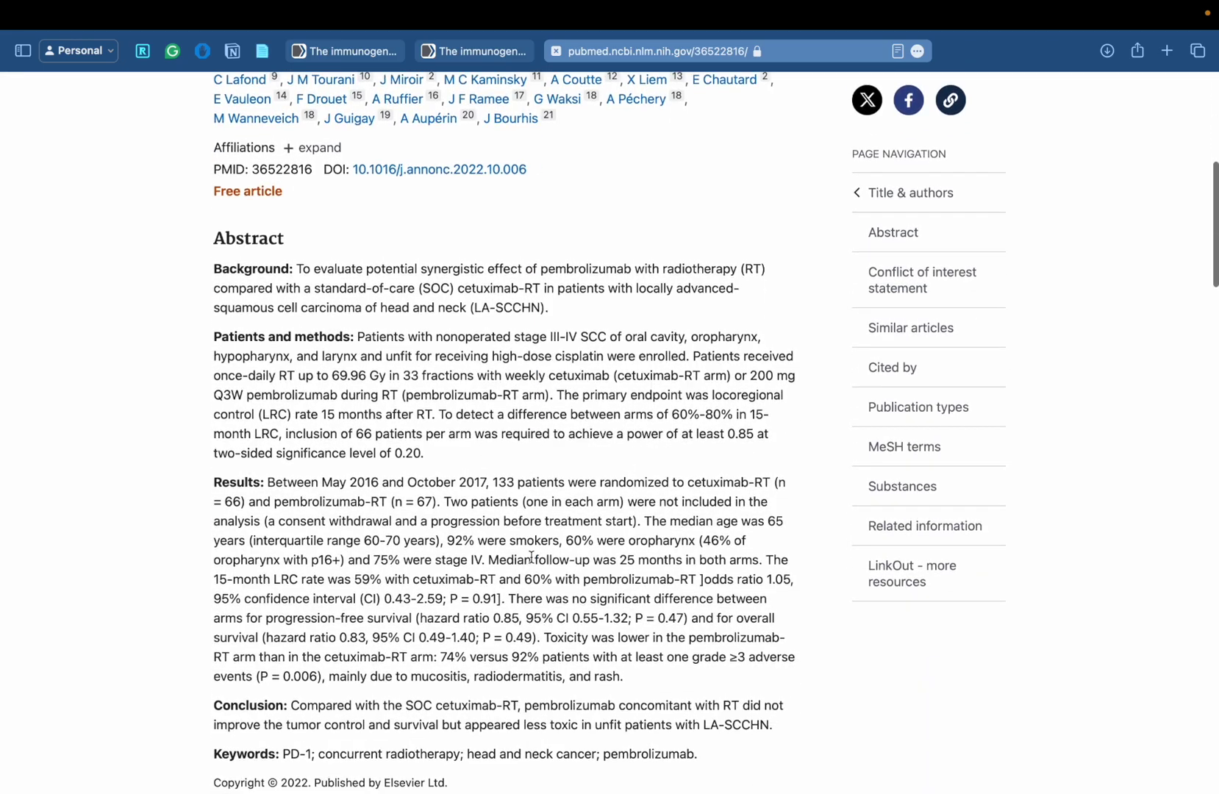
{"action": "scroll", "coordinate": [531, 556], "scroll_direction": "up", "scroll_amount": 5}
- Flip to the neighbouring space and back, then bring up the overview of all spaces
{"action": "key", "text": "ctrl+Left"}
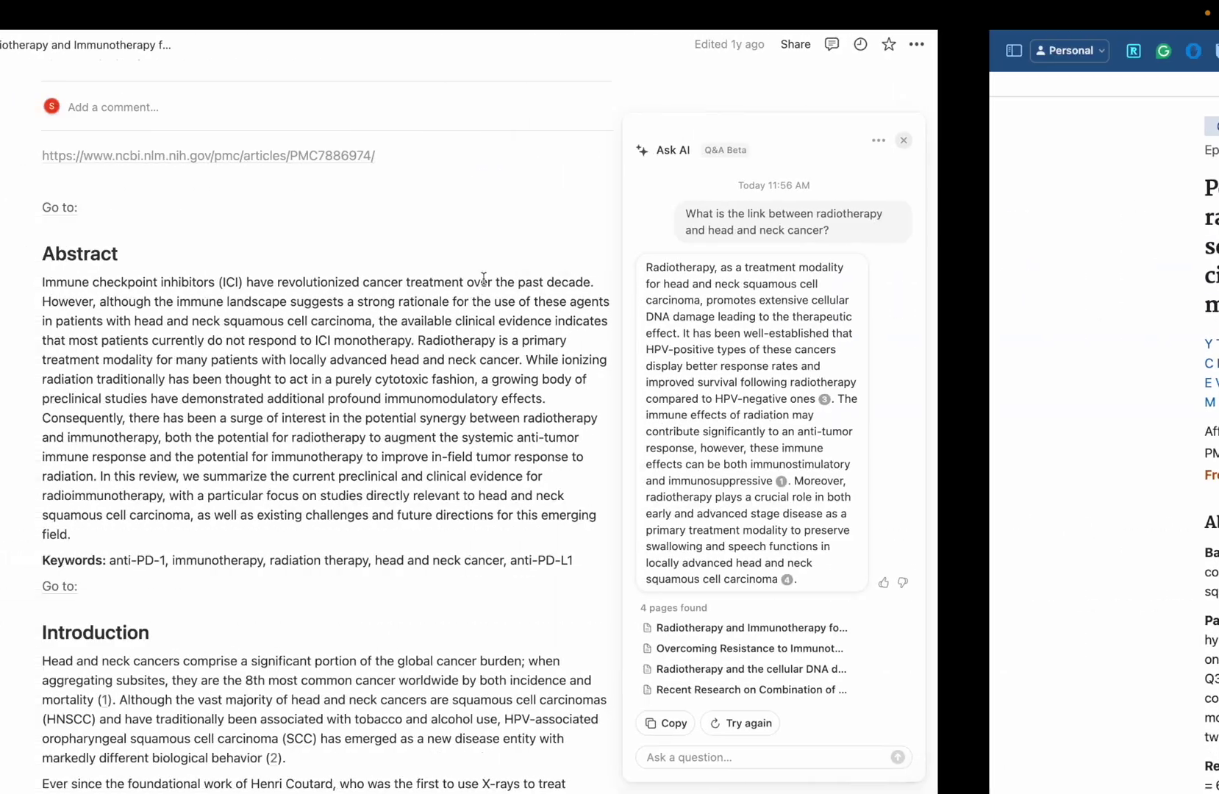
{"action": "key", "text": "ctrl+Right"}
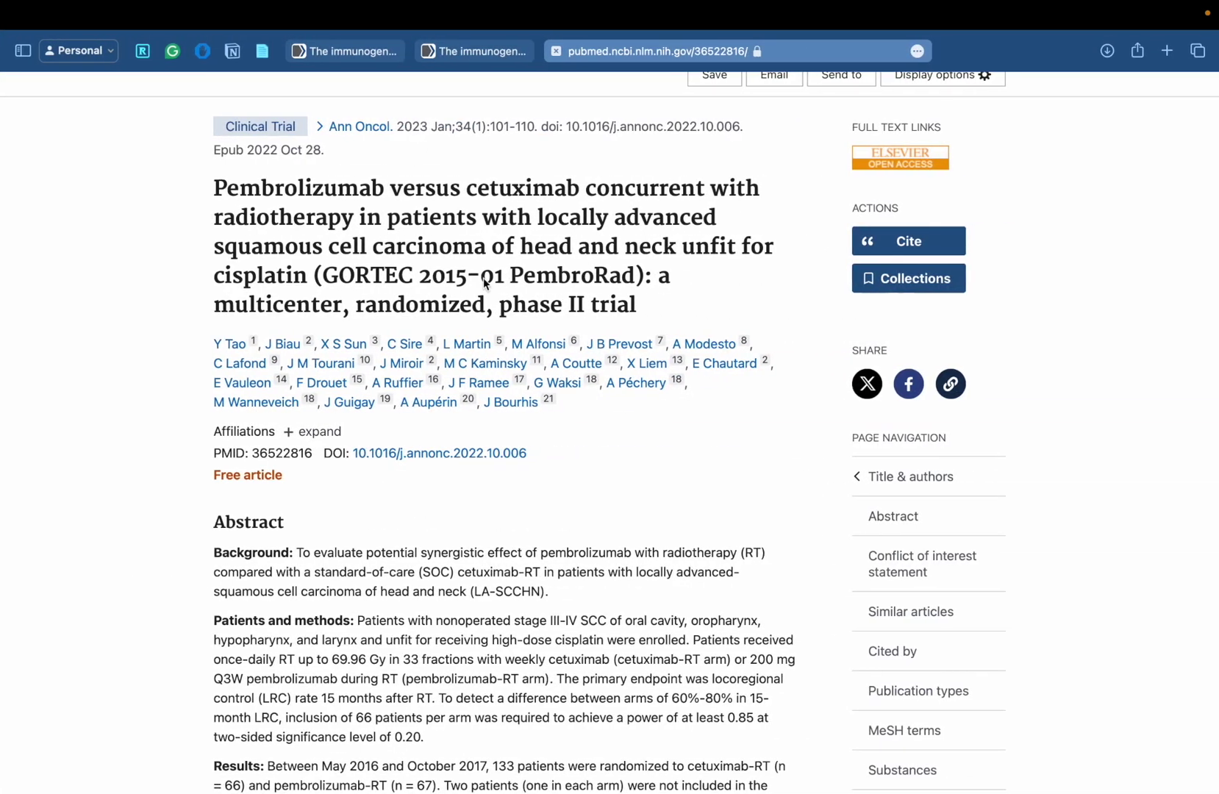
{"action": "key", "text": "ctrl+Up"}
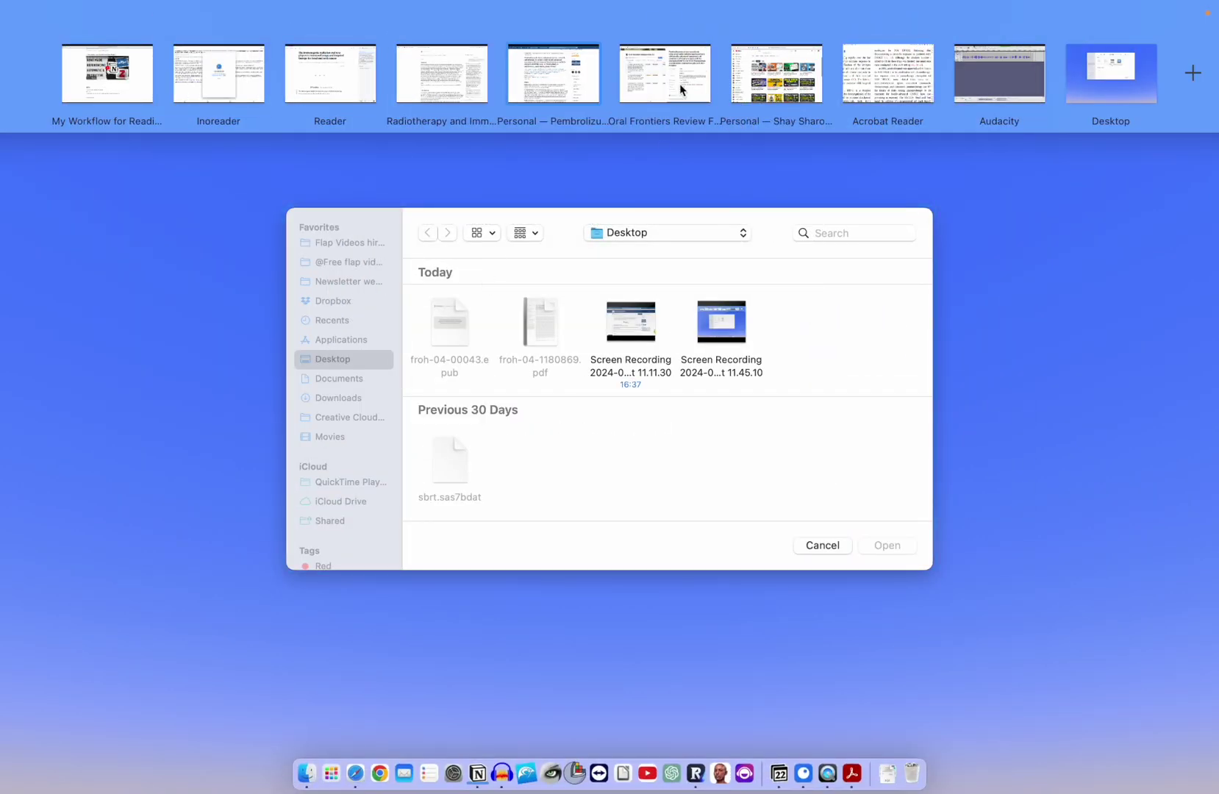
- Return to the Oral Frontiers Review space, close the PembroRad side peek, then switch to the My Workflow page
{"action": "left_click", "coordinate": [653, 83]}
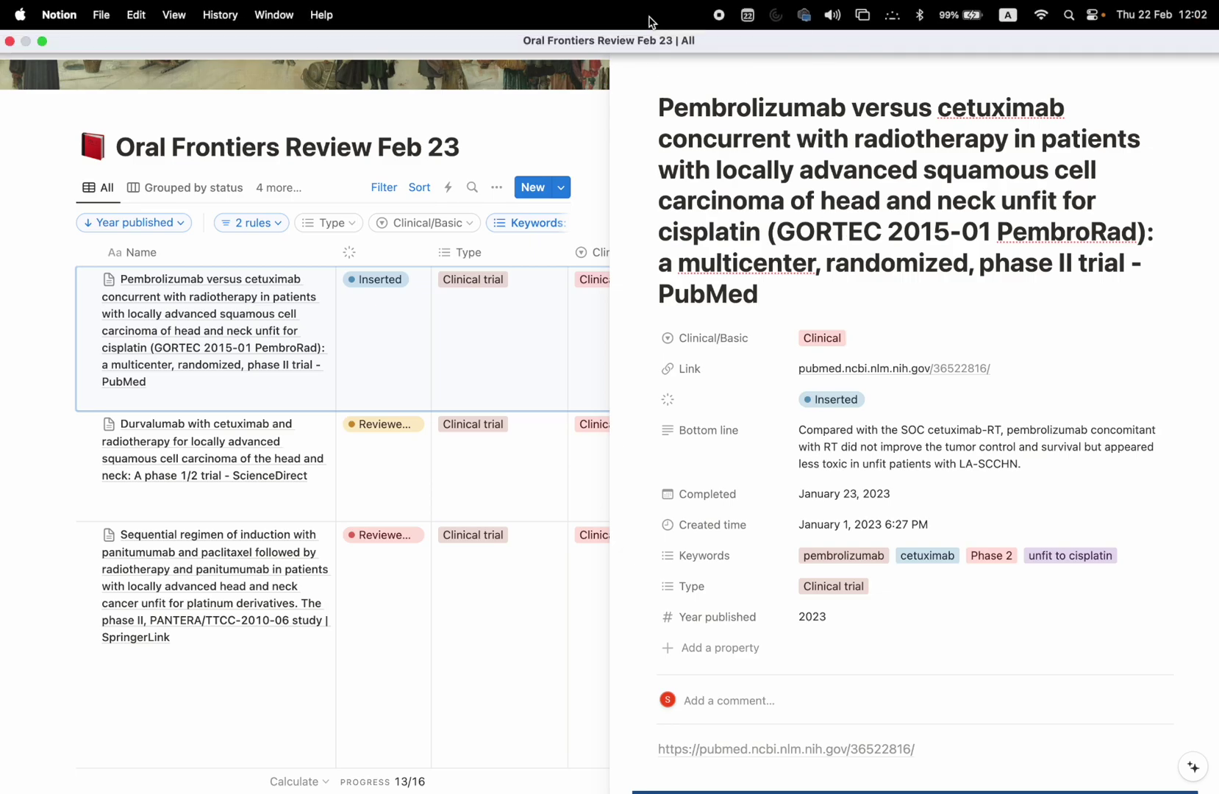
{"action": "left_click", "coordinate": [627, 45]}
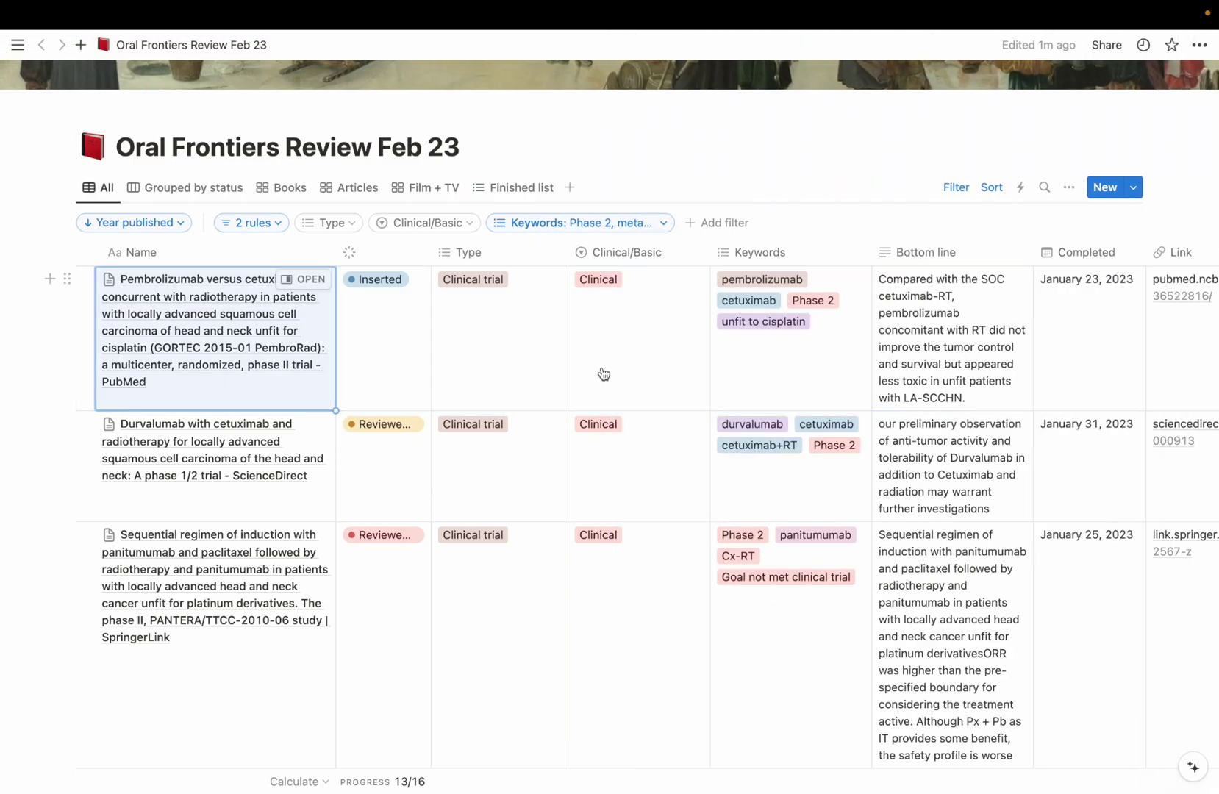
{"action": "key", "text": "ctrl+Up"}
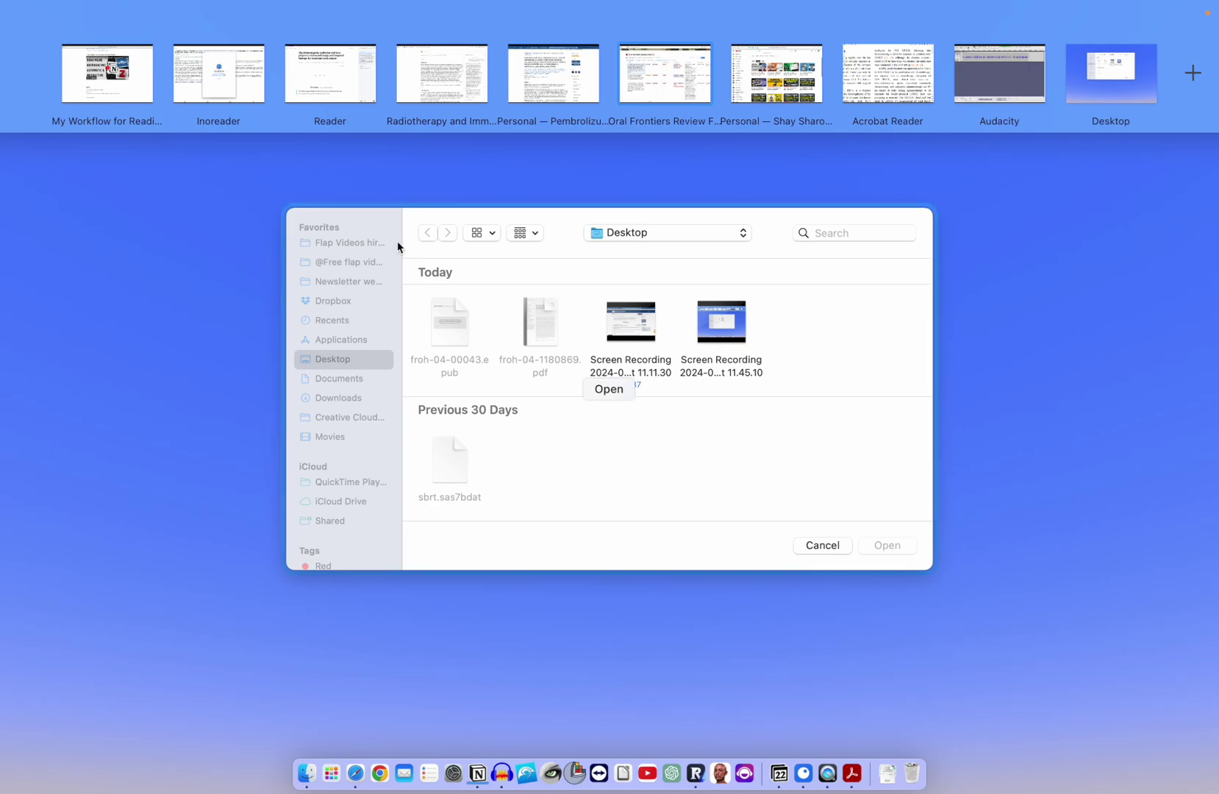
{"action": "left_click", "coordinate": [143, 72]}
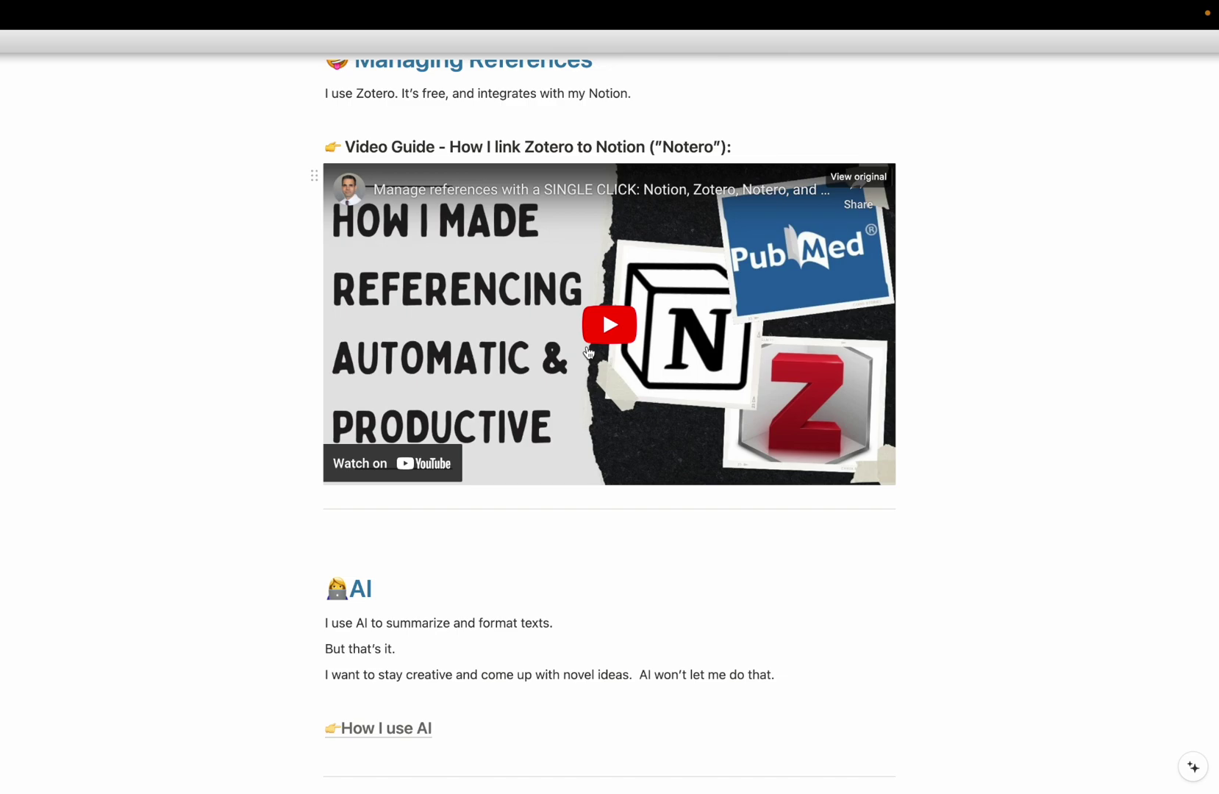
{"action": "scroll", "coordinate": [588, 353], "scroll_direction": "down", "scroll_amount": 1}
{"action": "key", "text": "ctrl+Up"}
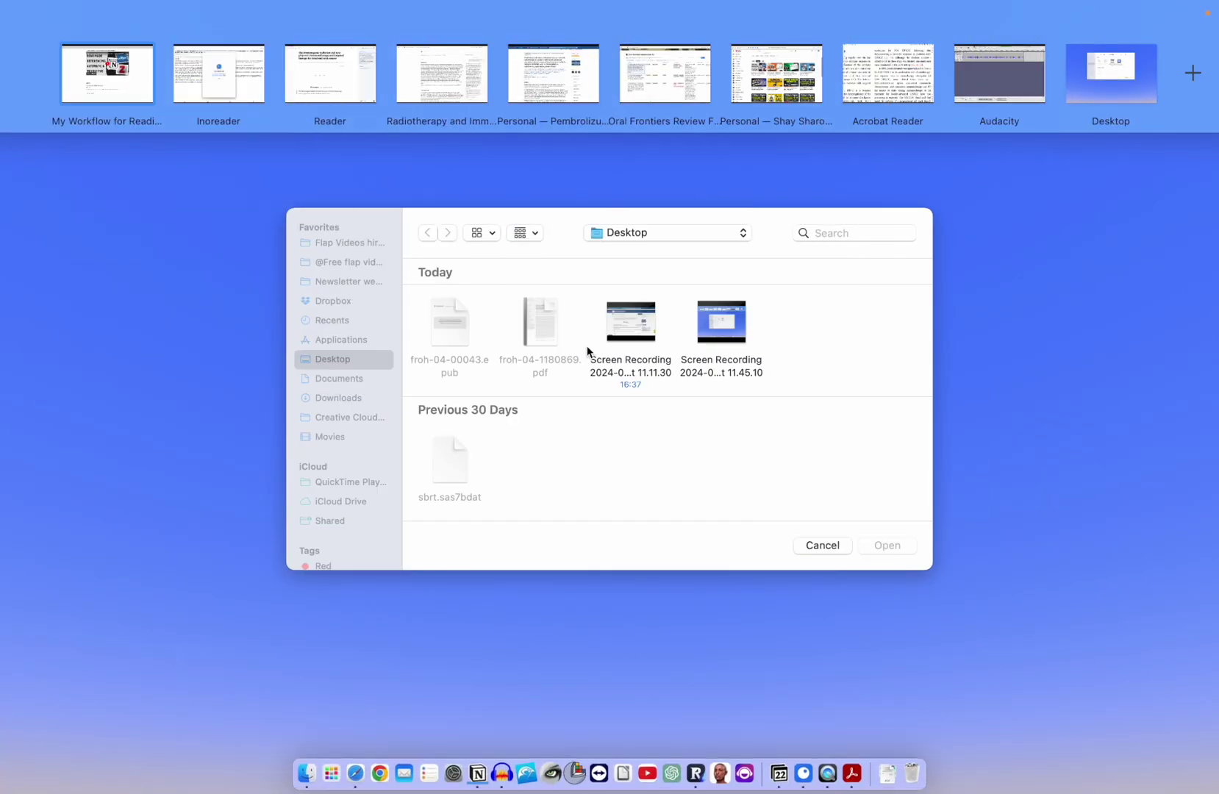
{"action": "mouse_move", "coordinate": [663, 86]}
{"action": "left_click", "coordinate": [663, 81]}
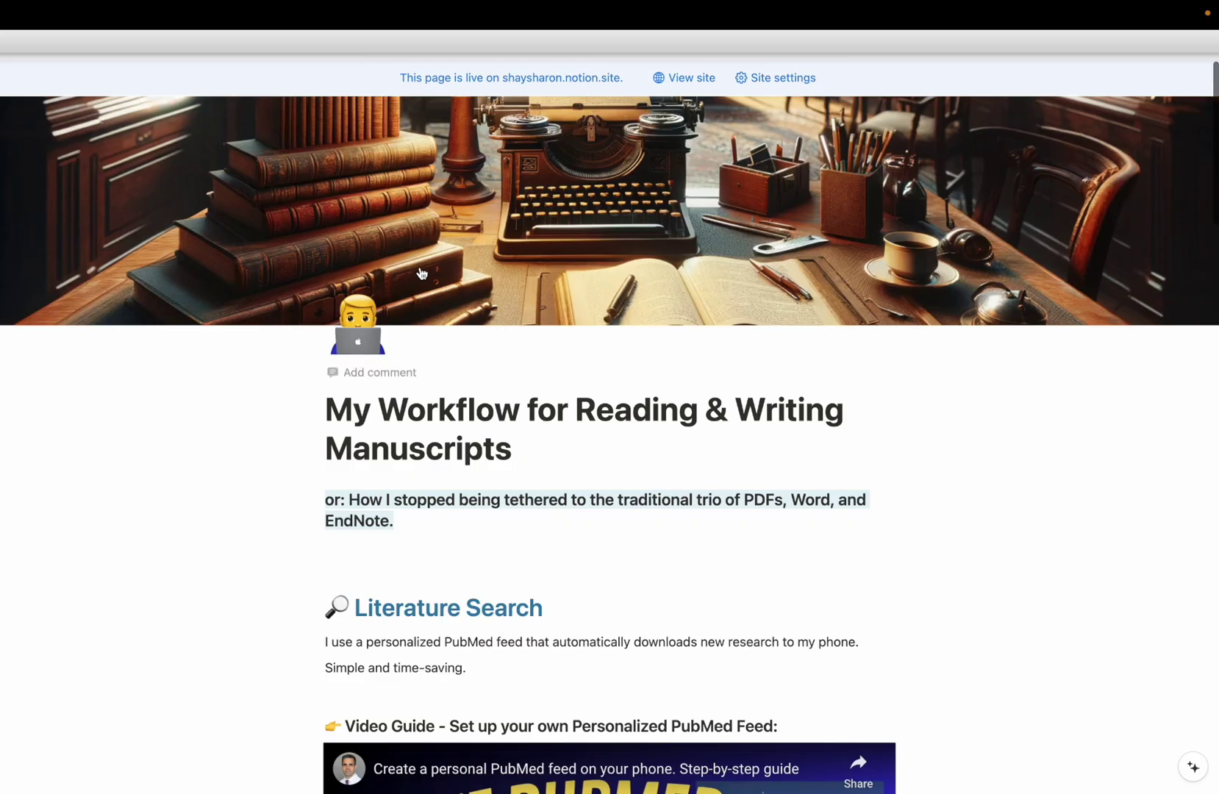
{"action": "scroll", "coordinate": [490, 347], "scroll_direction": "down", "scroll_amount": 10}
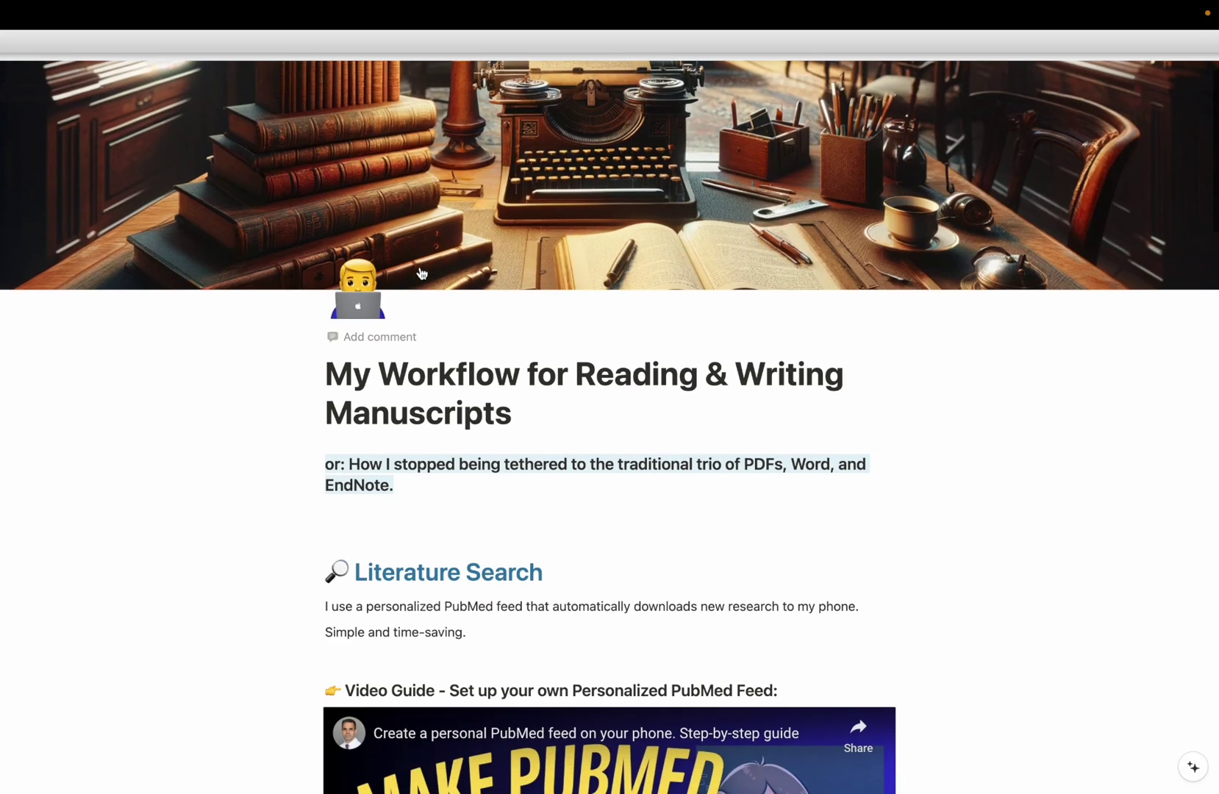
{"action": "scroll", "coordinate": [490, 347], "scroll_direction": "down", "scroll_amount": 15}
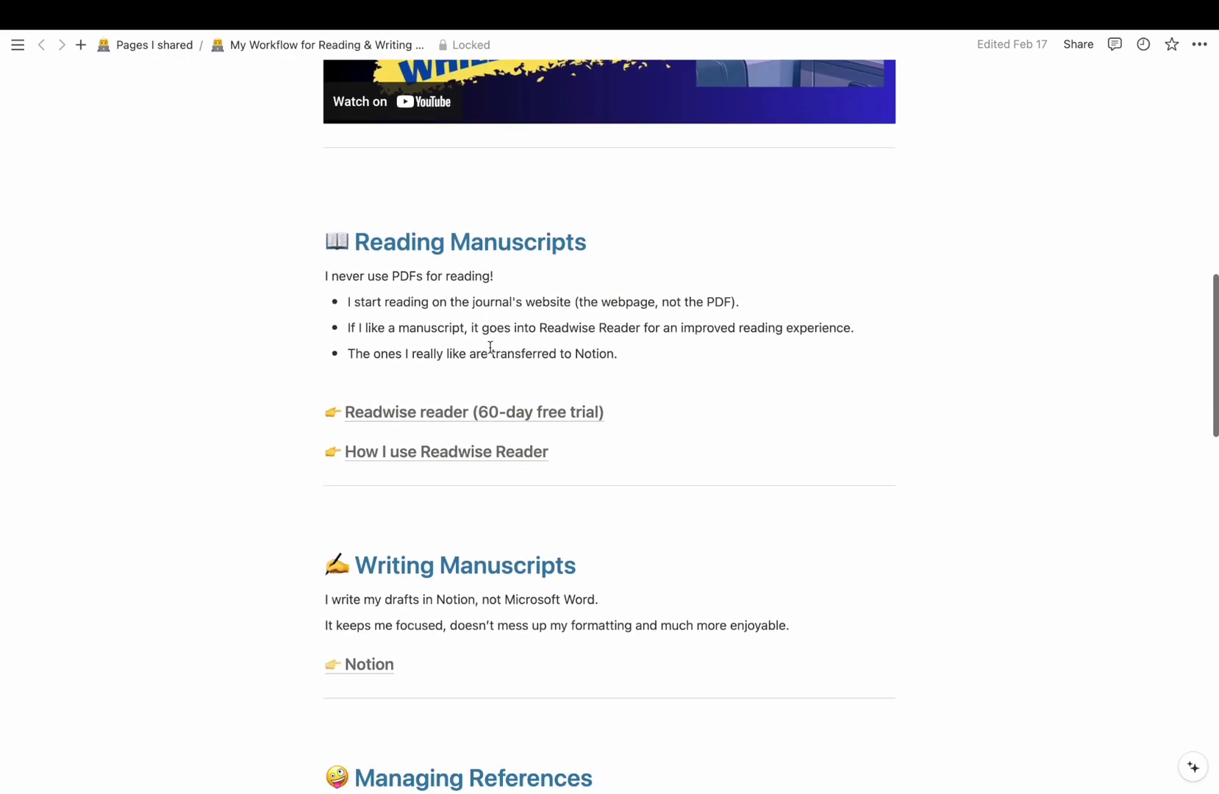
{"action": "scroll", "coordinate": [490, 347], "scroll_direction": "down", "scroll_amount": 10}
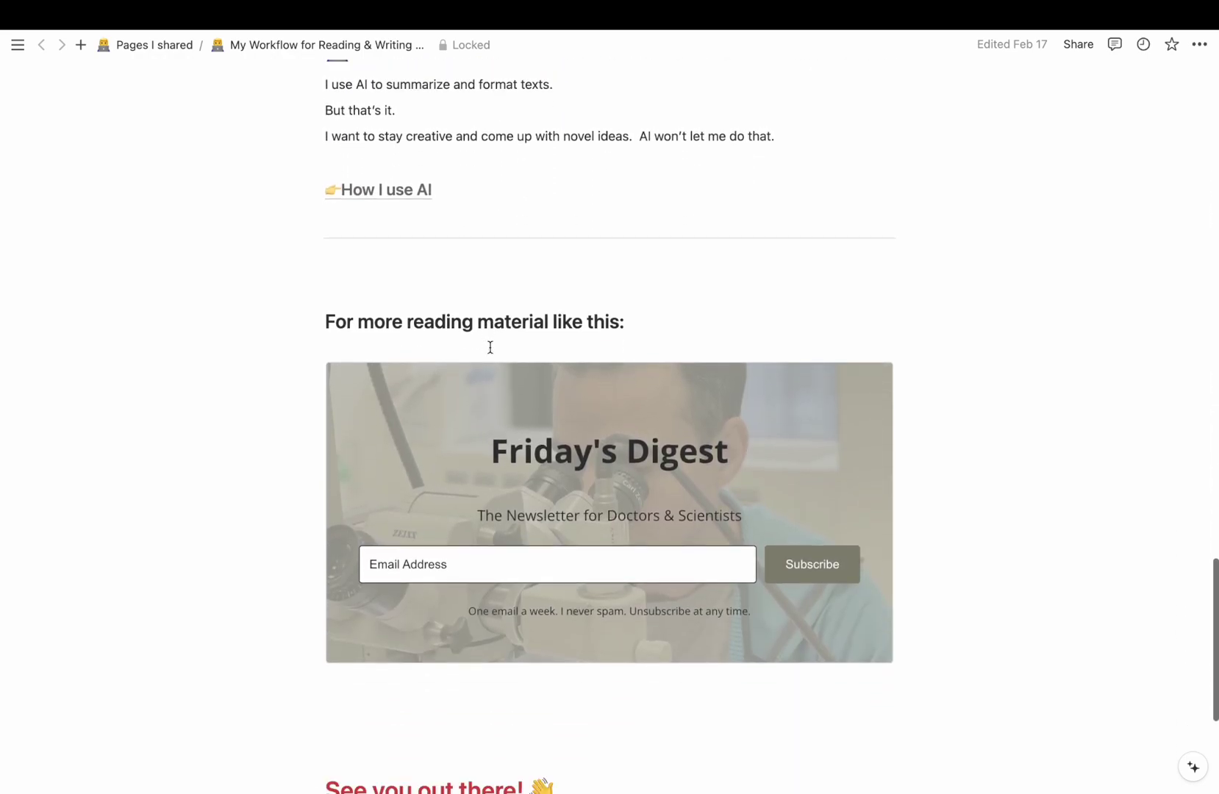